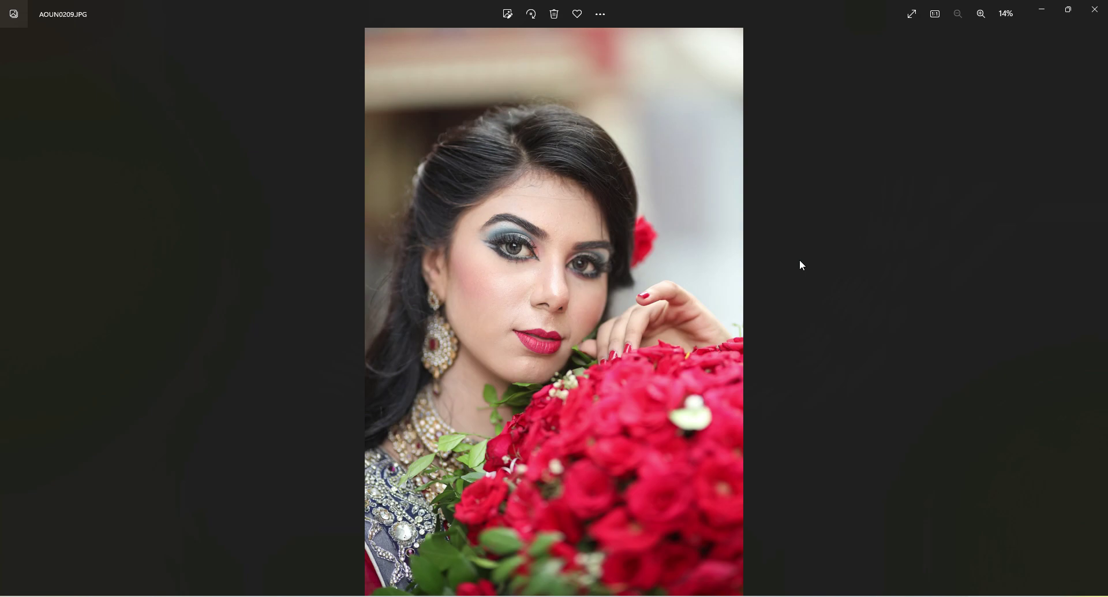
Inspect the face in the portrait AOUN0209.JPG up close, return to the full photo and close the photo viewer.
{"action": "scroll", "coordinate": [661, 295], "scroll_direction": "up", "scroll_amount": 3}
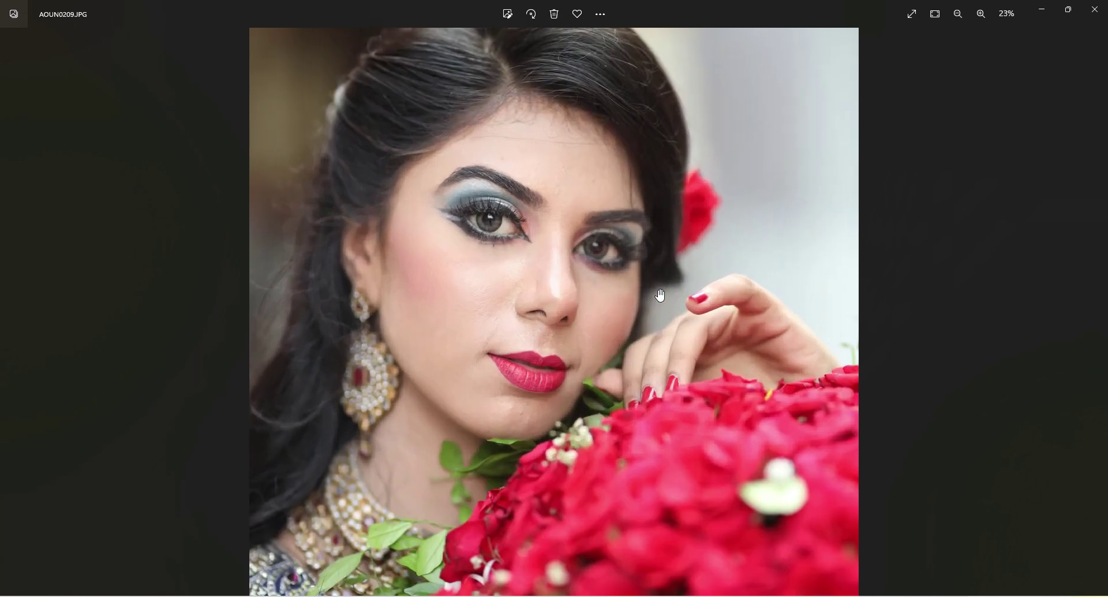
{"action": "left_click_drag", "start_coordinate": [678, 265], "coordinate": [681, 301]}
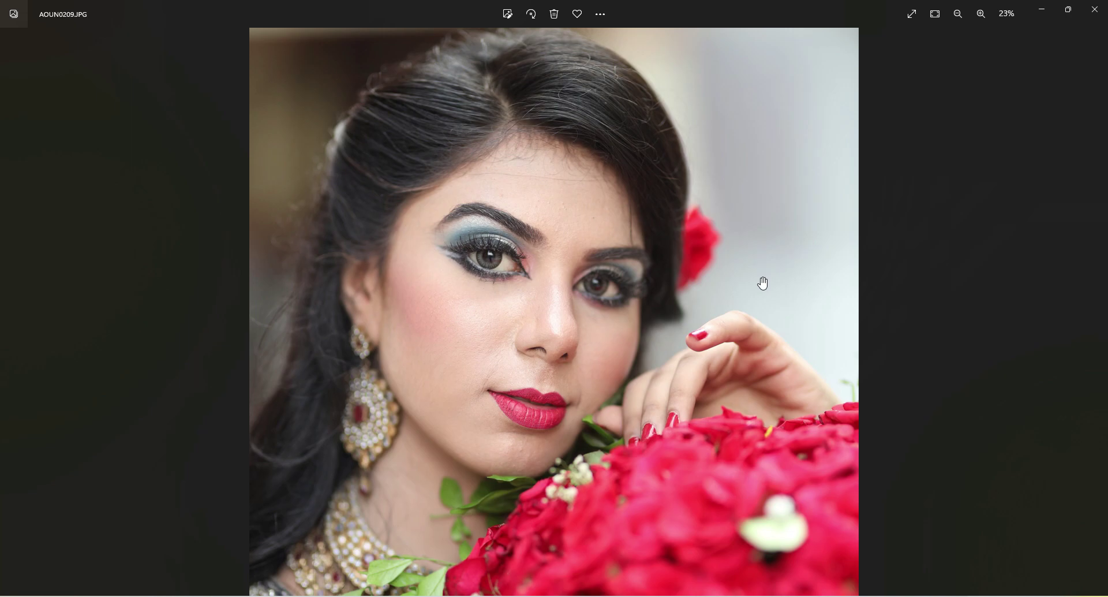
{"action": "scroll", "coordinate": [757, 270], "scroll_direction": "down", "scroll_amount": 3}
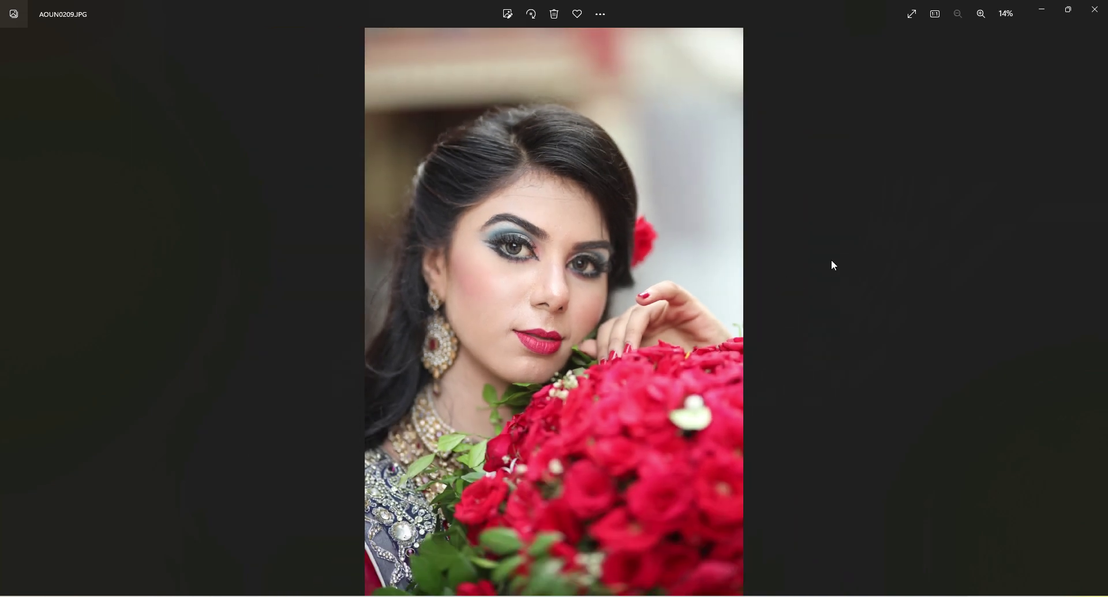
{"action": "left_click", "coordinate": [1099, 10]}
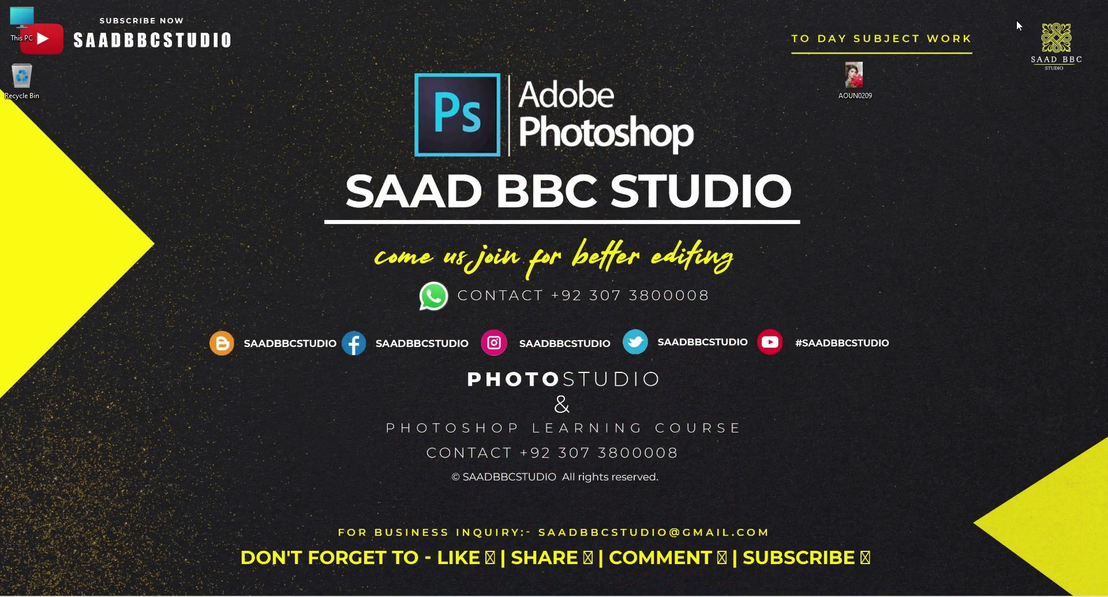
Switch to the Saad bbc studio YouTube page in Firefox, subscribe to the channel and turn on all notifications.
{"action": "mouse_move", "coordinate": [614, 593]}
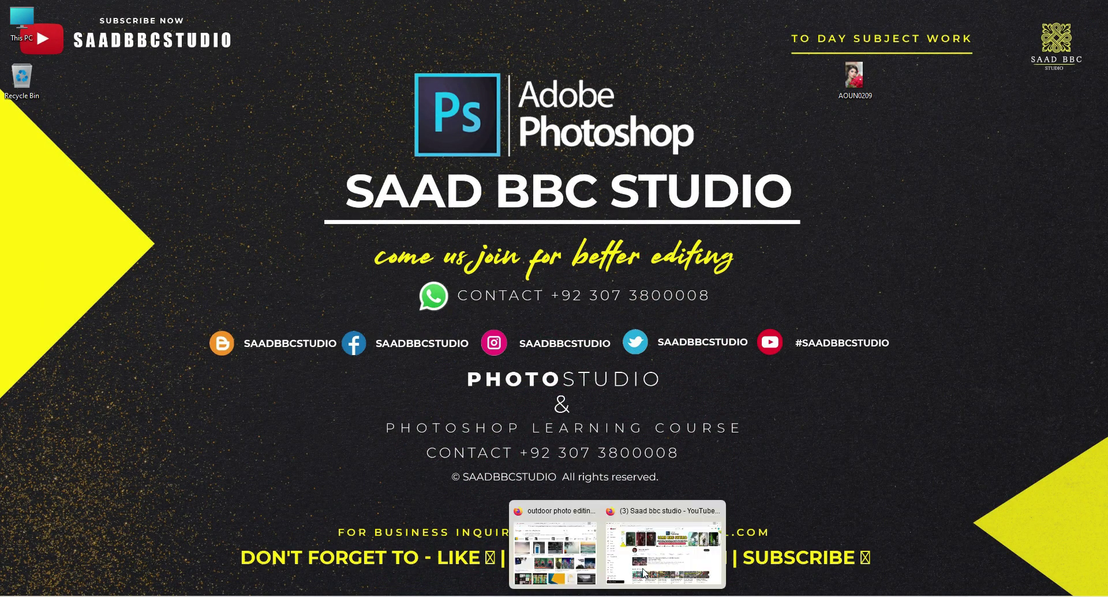
{"action": "left_click", "coordinate": [646, 574]}
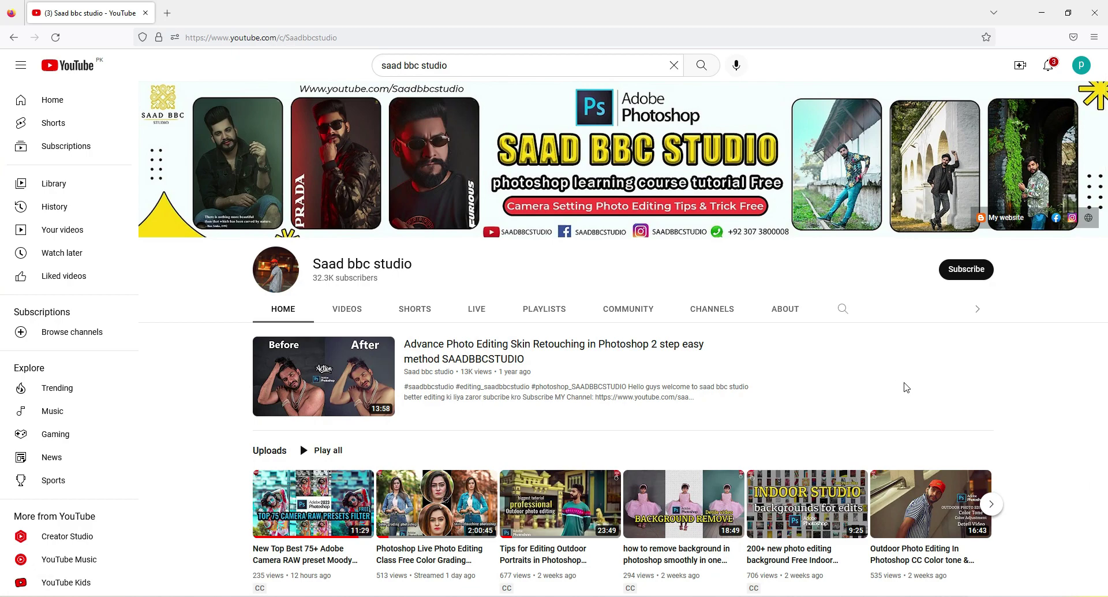
{"action": "left_click", "coordinate": [977, 268]}
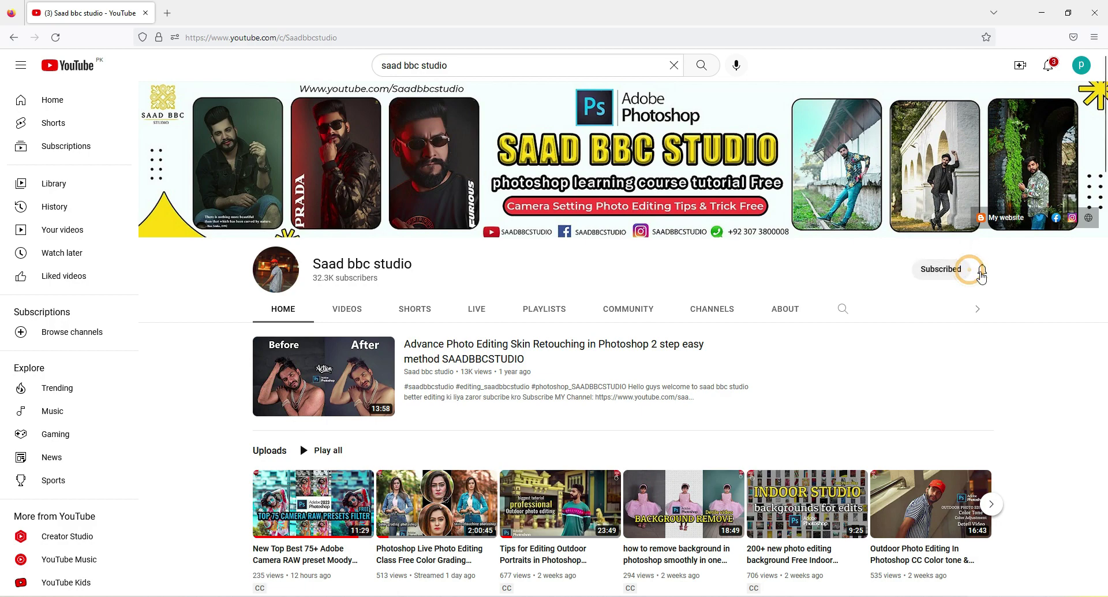
{"action": "left_click", "coordinate": [983, 272]}
{"action": "left_click", "coordinate": [1011, 294]}
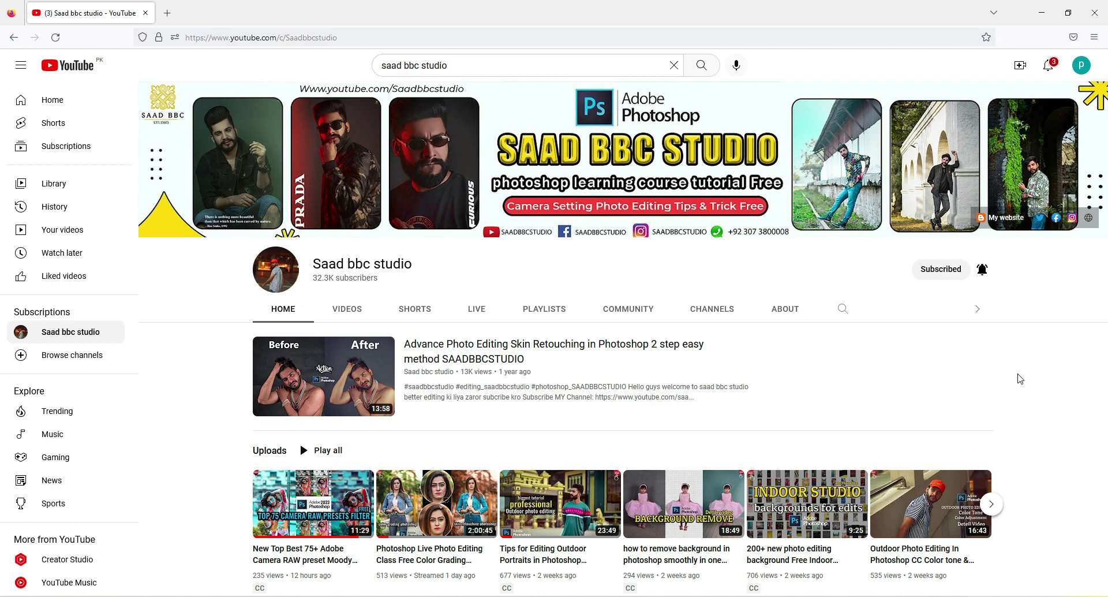
Look through the channel's uploads, past live streams and playlists as far as the Shorts row, and minimize the browser.
{"action": "scroll", "coordinate": [1012, 376], "scroll_direction": "down", "scroll_amount": 3}
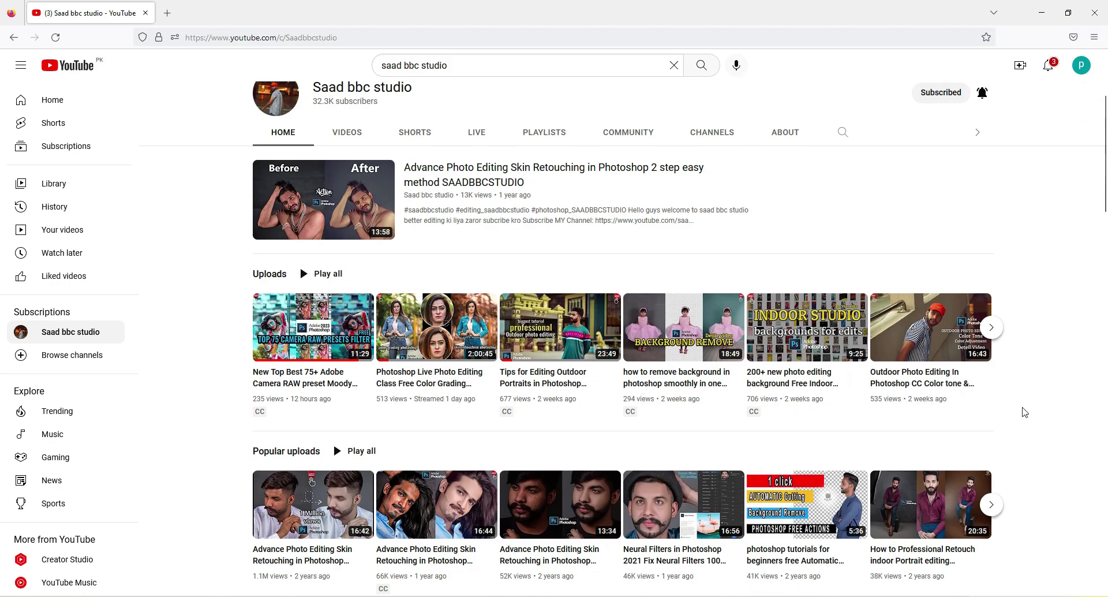
{"action": "scroll", "coordinate": [1025, 411], "scroll_direction": "down", "scroll_amount": 1}
{"action": "scroll", "coordinate": [1026, 411], "scroll_direction": "down", "scroll_amount": 1}
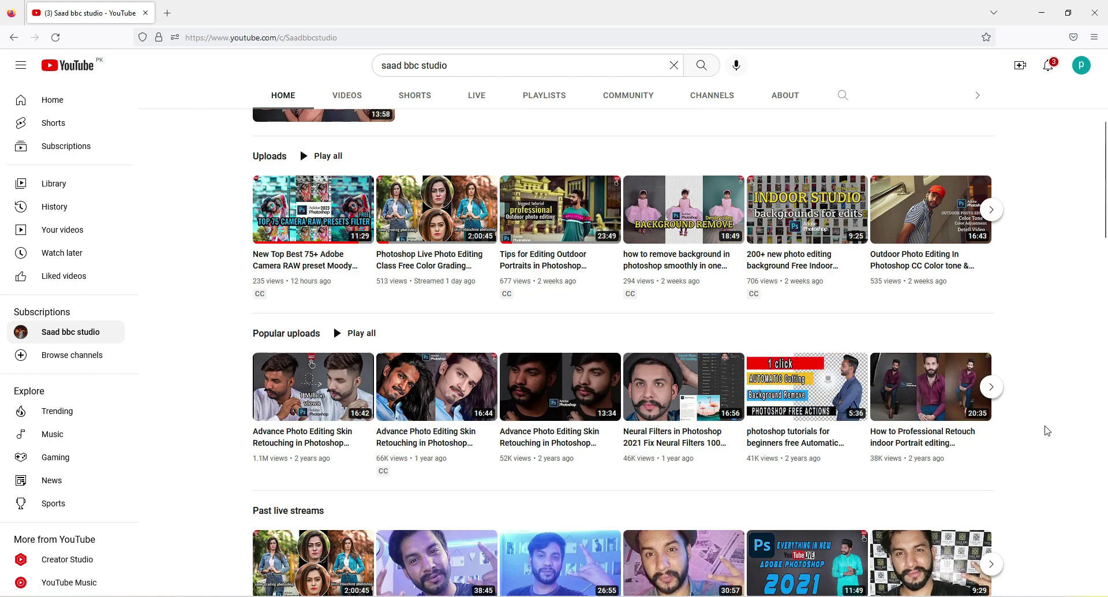
{"action": "scroll", "coordinate": [1046, 431], "scroll_direction": "down", "scroll_amount": 6}
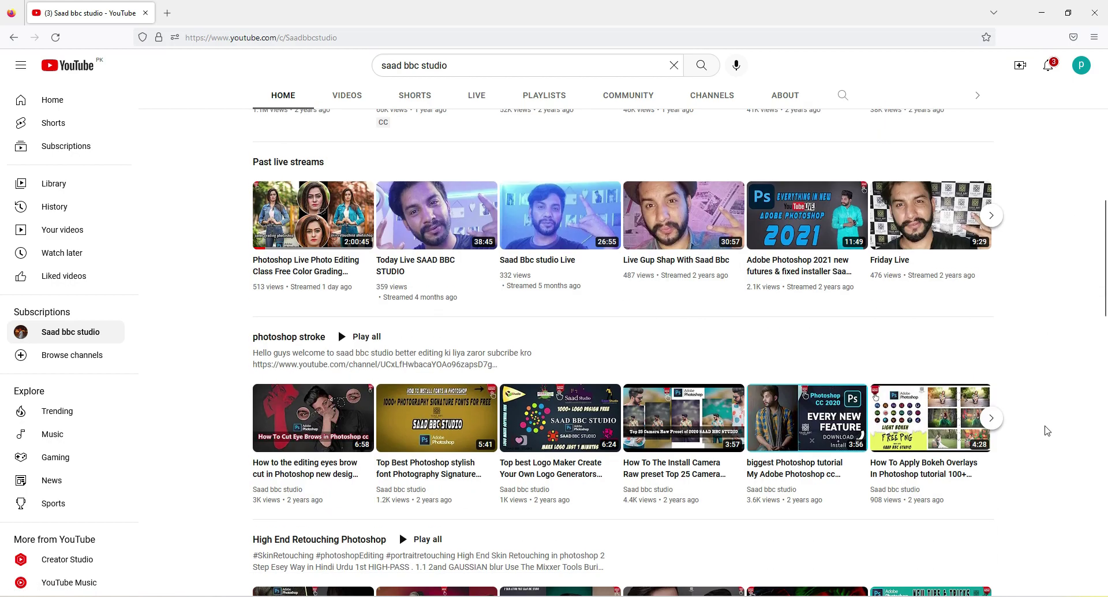
{"action": "scroll", "coordinate": [1047, 430], "scroll_direction": "down", "scroll_amount": 1}
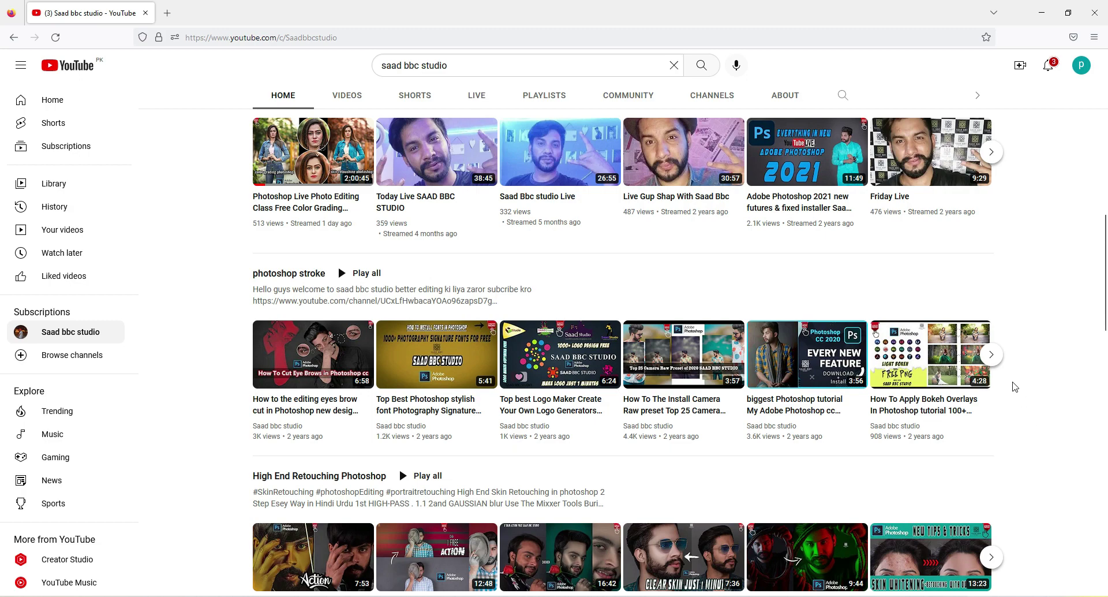
{"action": "scroll", "coordinate": [1034, 291], "scroll_direction": "down", "scroll_amount": 1}
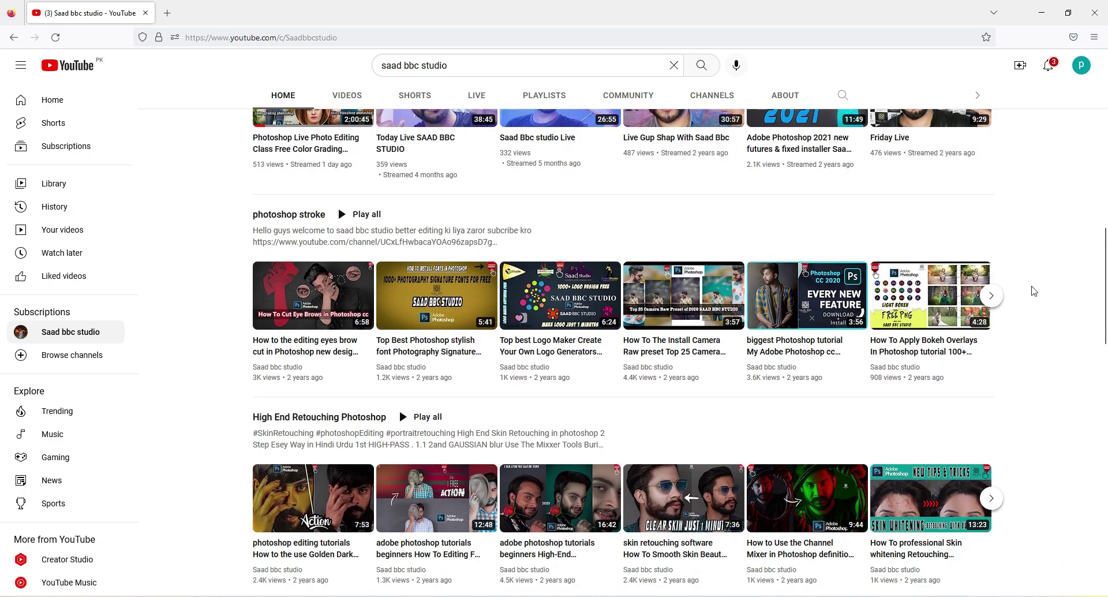
{"action": "scroll", "coordinate": [1033, 297], "scroll_direction": "down", "scroll_amount": 1}
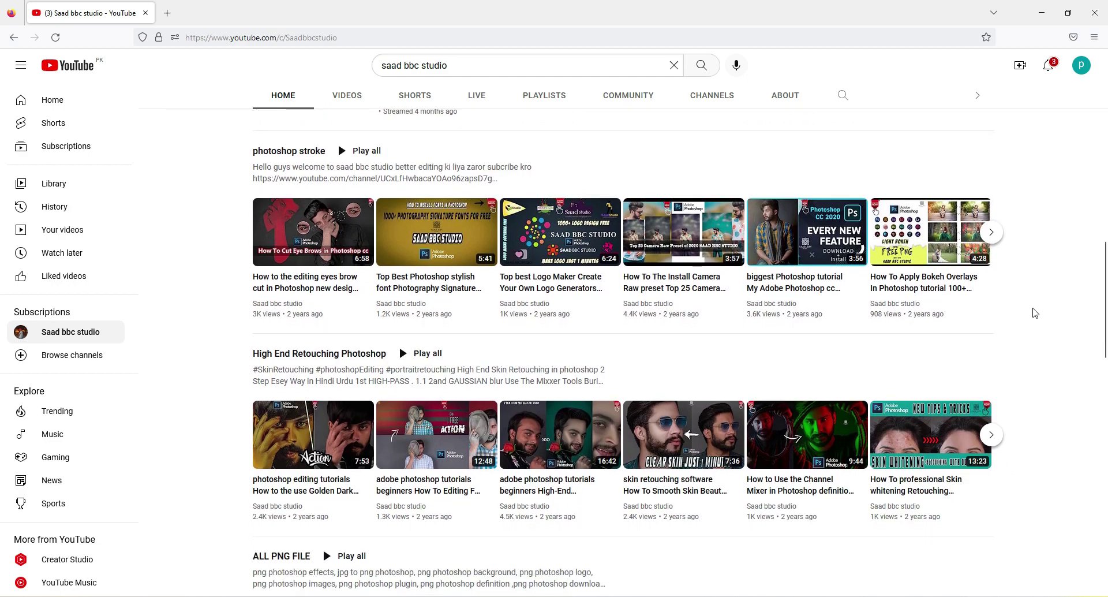
{"action": "scroll", "coordinate": [1033, 300], "scroll_direction": "down", "scroll_amount": 3}
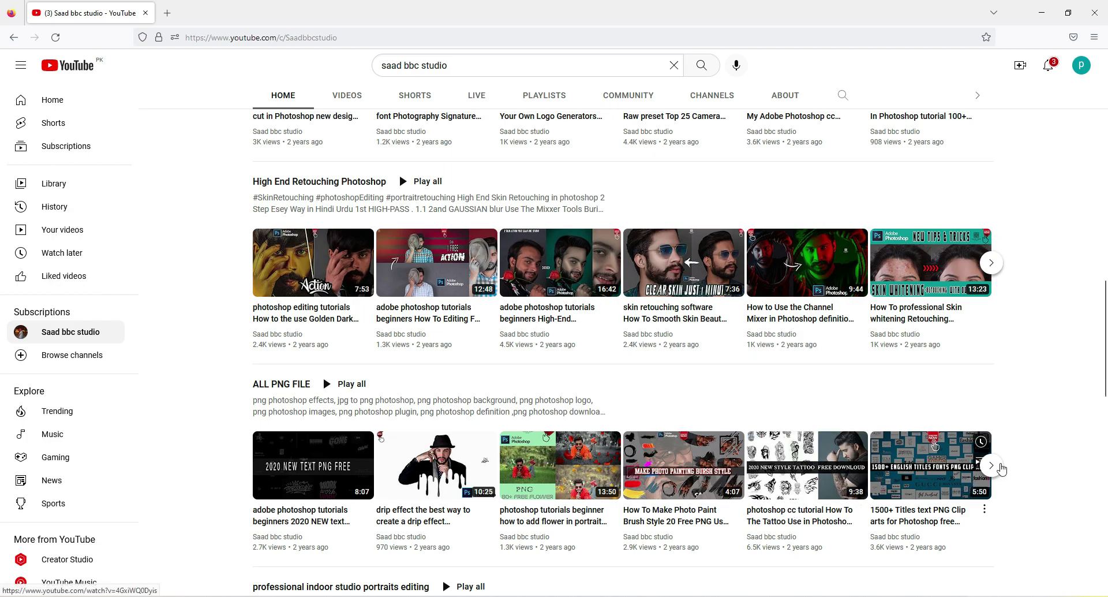
{"action": "scroll", "coordinate": [1048, 454], "scroll_direction": "down", "scroll_amount": 6}
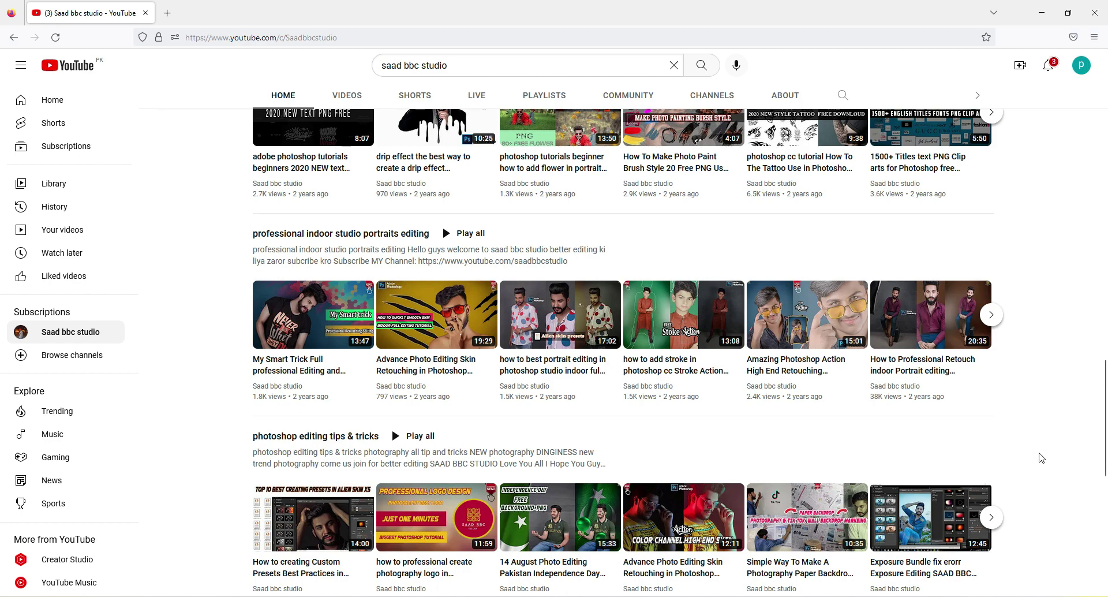
{"action": "scroll", "coordinate": [1040, 458], "scroll_direction": "down", "scroll_amount": 1}
{"action": "scroll", "coordinate": [1040, 462], "scroll_direction": "down", "scroll_amount": 1}
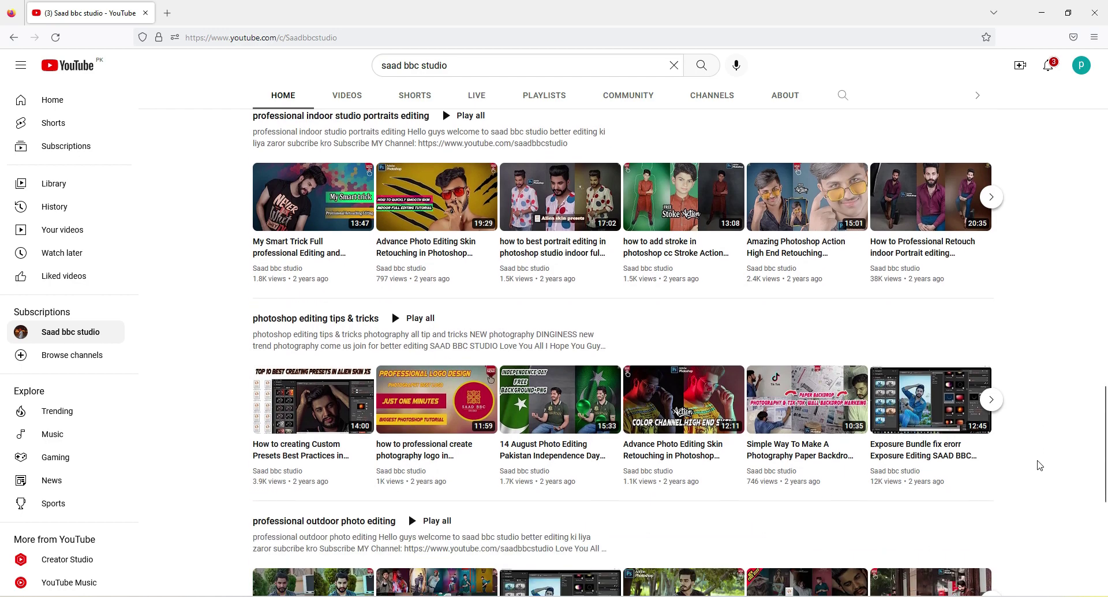
{"action": "scroll", "coordinate": [1039, 467], "scroll_direction": "down", "scroll_amount": 1}
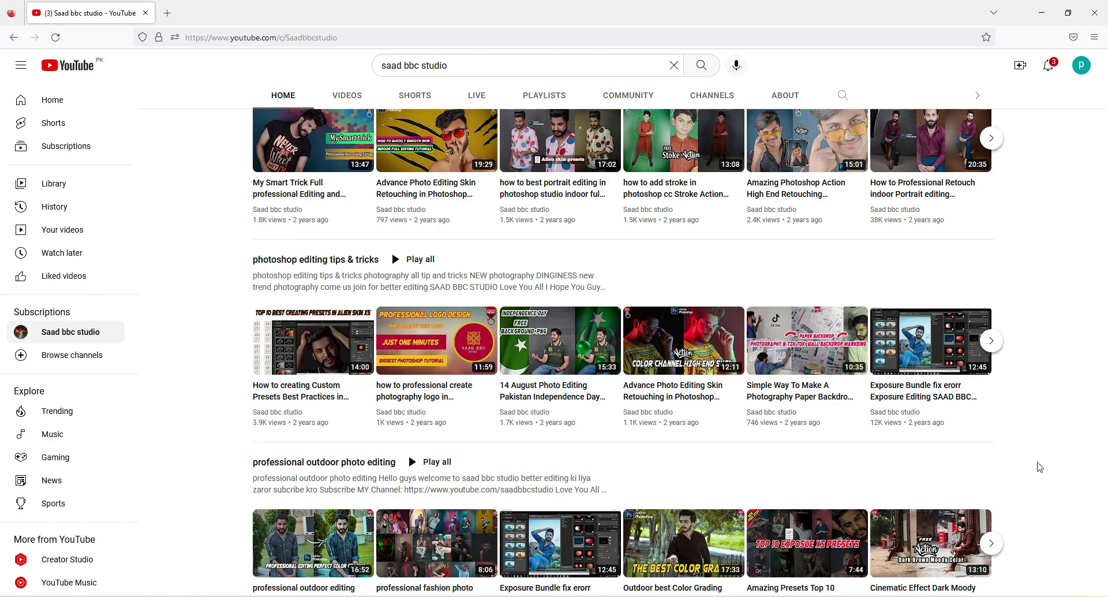
{"action": "scroll", "coordinate": [1038, 465], "scroll_direction": "down", "scroll_amount": 3}
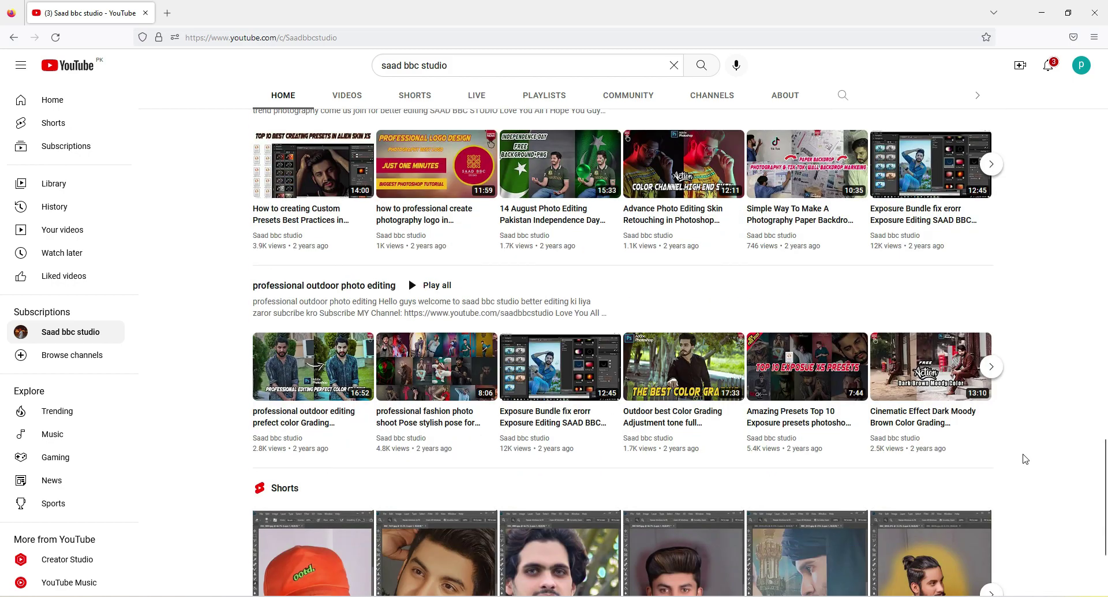
{"action": "scroll", "coordinate": [1033, 471], "scroll_direction": "up", "scroll_amount": 2}
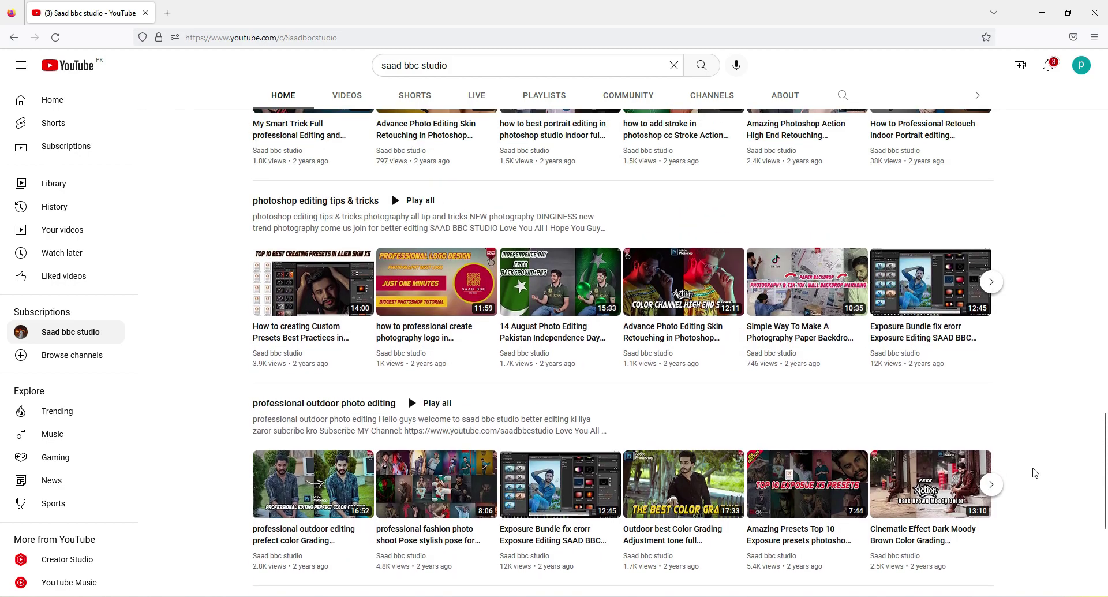
{"action": "scroll", "coordinate": [1035, 173], "scroll_direction": "up", "scroll_amount": 2}
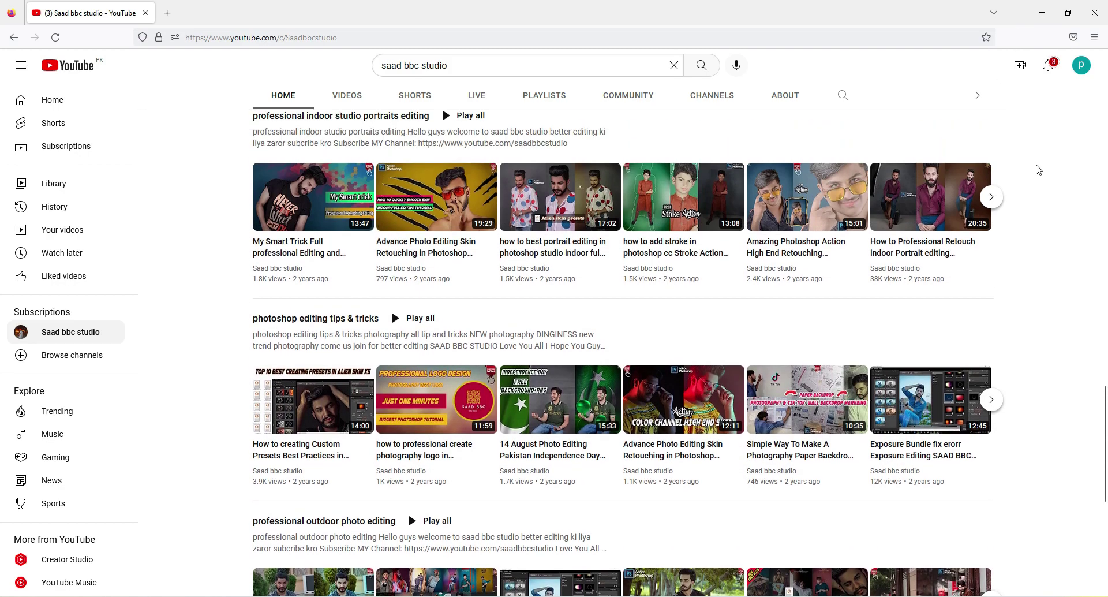
{"action": "scroll", "coordinate": [1039, 169], "scroll_direction": "up", "scroll_amount": 4}
{"action": "left_click", "coordinate": [1041, 12]}
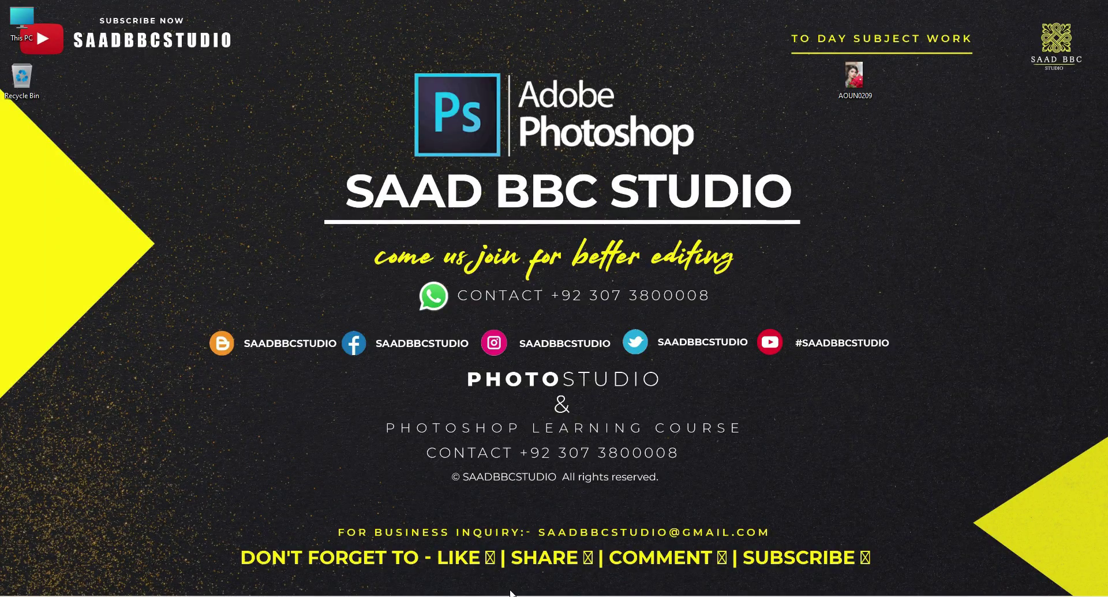
Launch Adobe Photoshop CC 2019, open the AOUN0209 photo from the desktop in it and maximize the window.
{"action": "left_click", "coordinate": [511, 581]}
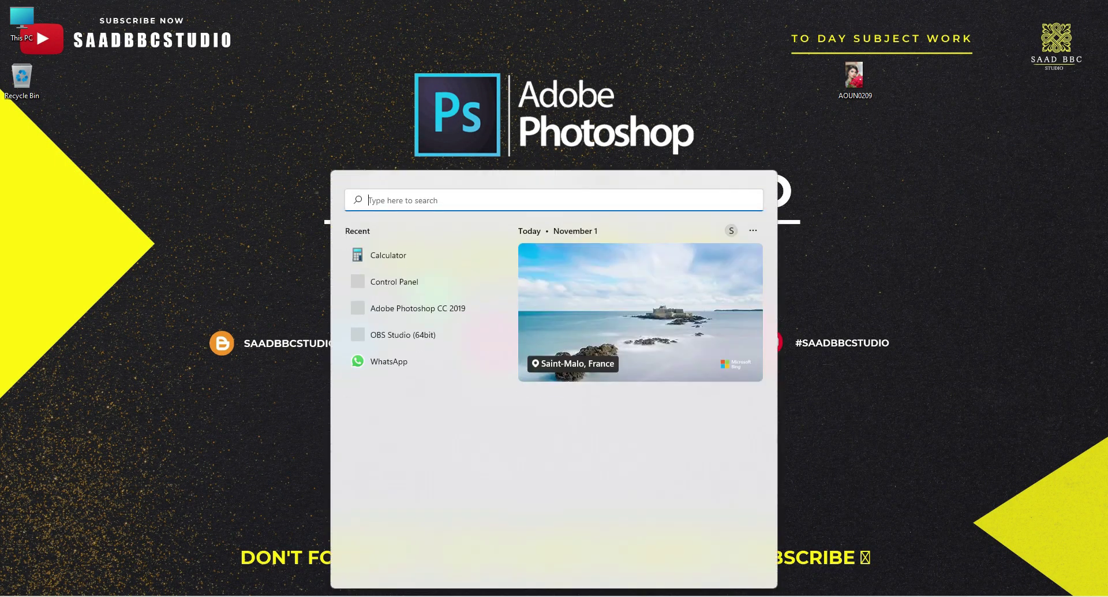
{"action": "left_click", "coordinate": [434, 308]}
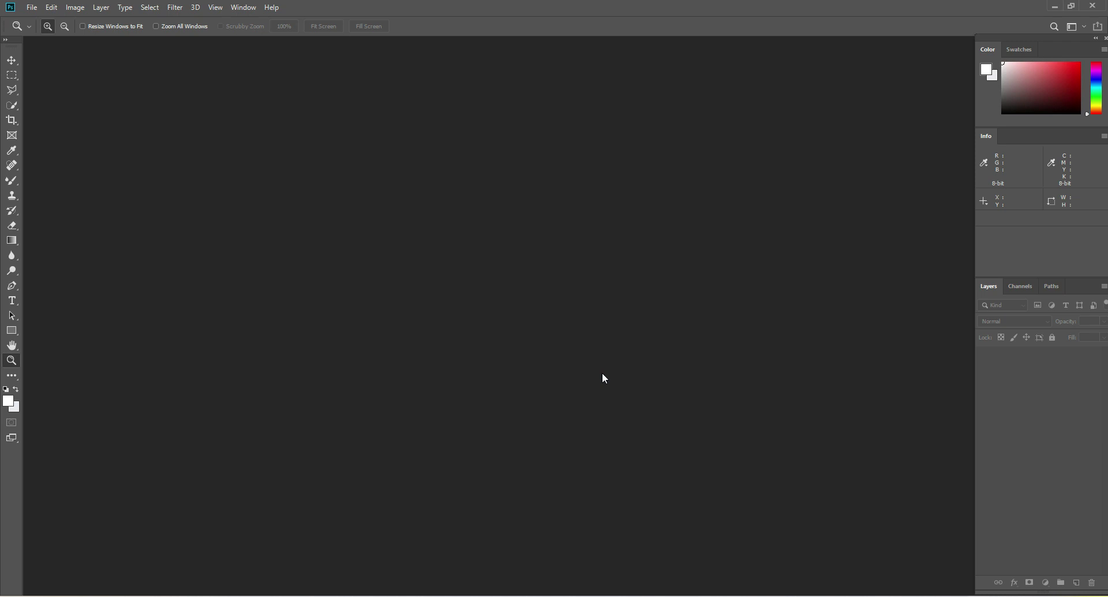
{"action": "double_click", "coordinate": [611, 9]}
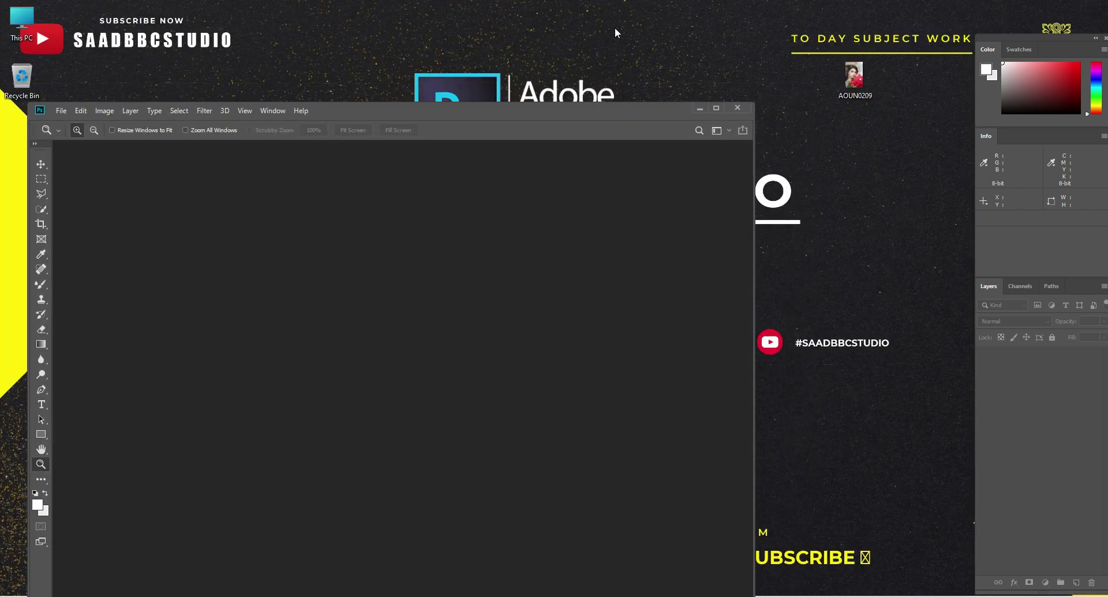
{"action": "left_click_drag", "start_coordinate": [847, 75], "coordinate": [537, 251]}
{"action": "double_click", "coordinate": [551, 111]}
Examine the whole portrait and then, in close-up, the skin and stray hairs on the forehead and around the eyes, nose and cheeks.
{"action": "left_click", "coordinate": [631, 262]}
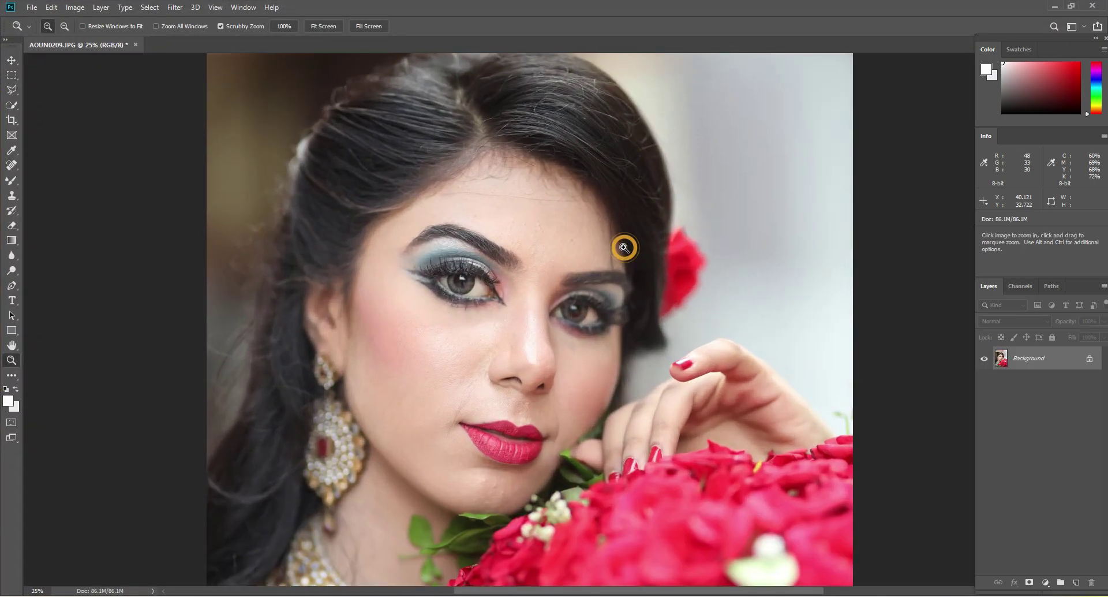
{"action": "right_click", "coordinate": [655, 250]}
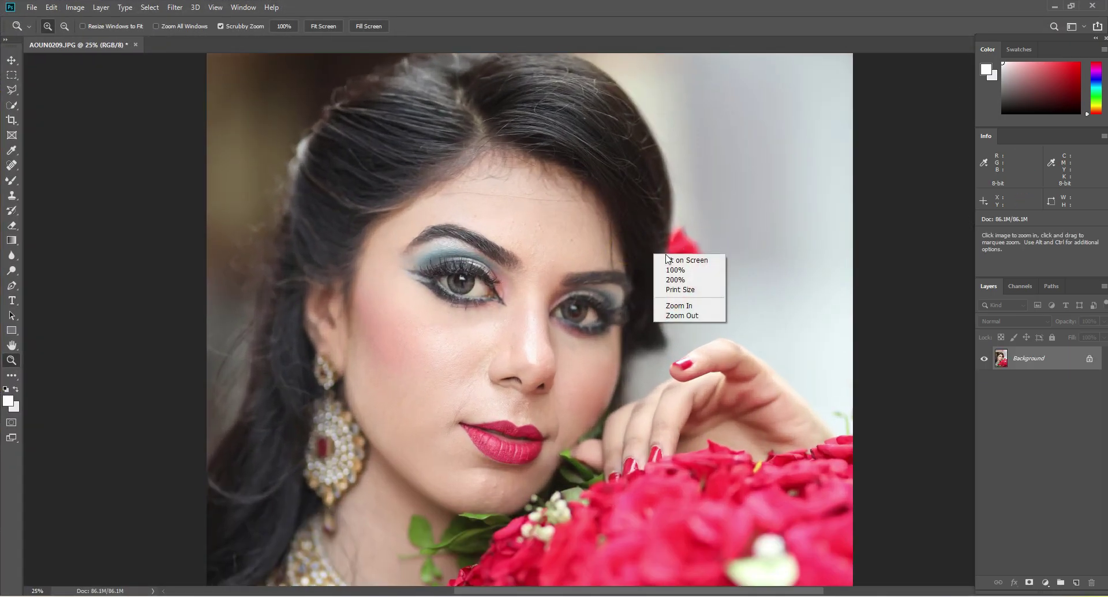
{"action": "left_click", "coordinate": [669, 258]}
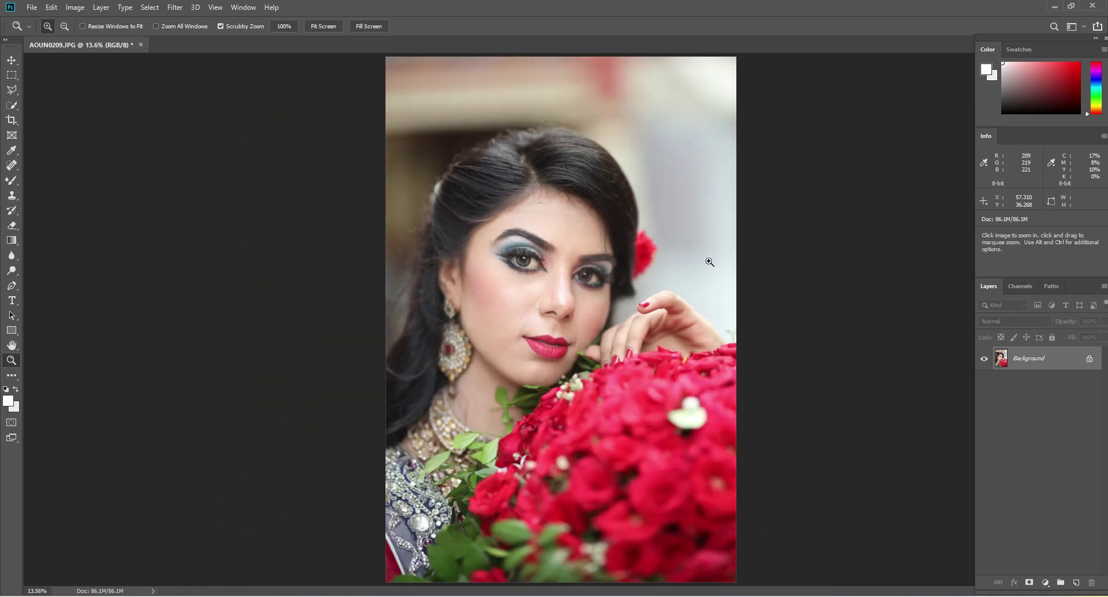
{"action": "left_click", "coordinate": [575, 212]}
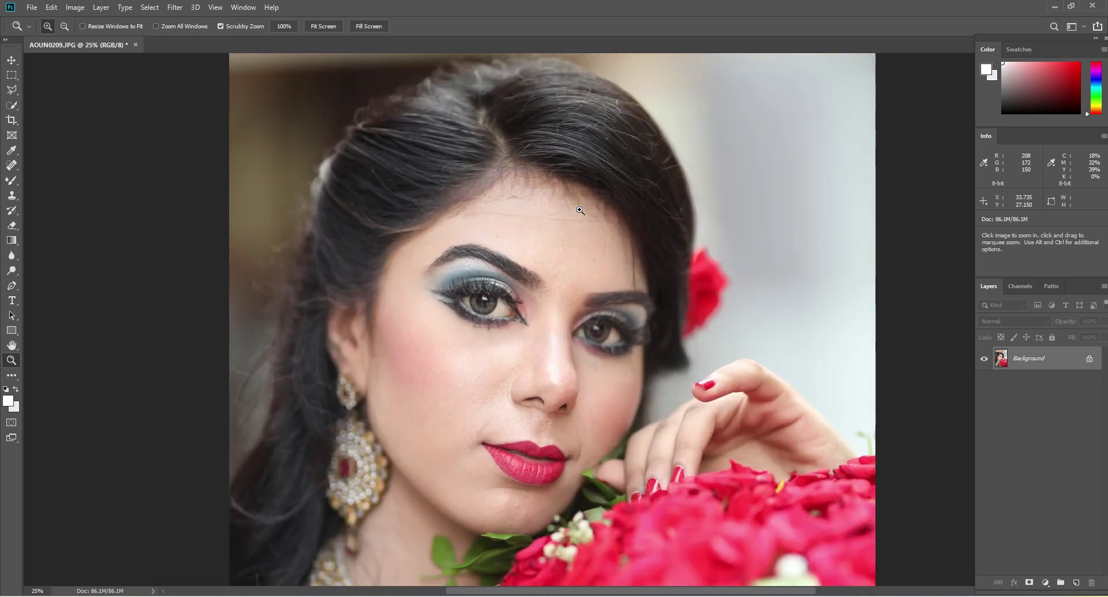
{"action": "left_click", "coordinate": [580, 211]}
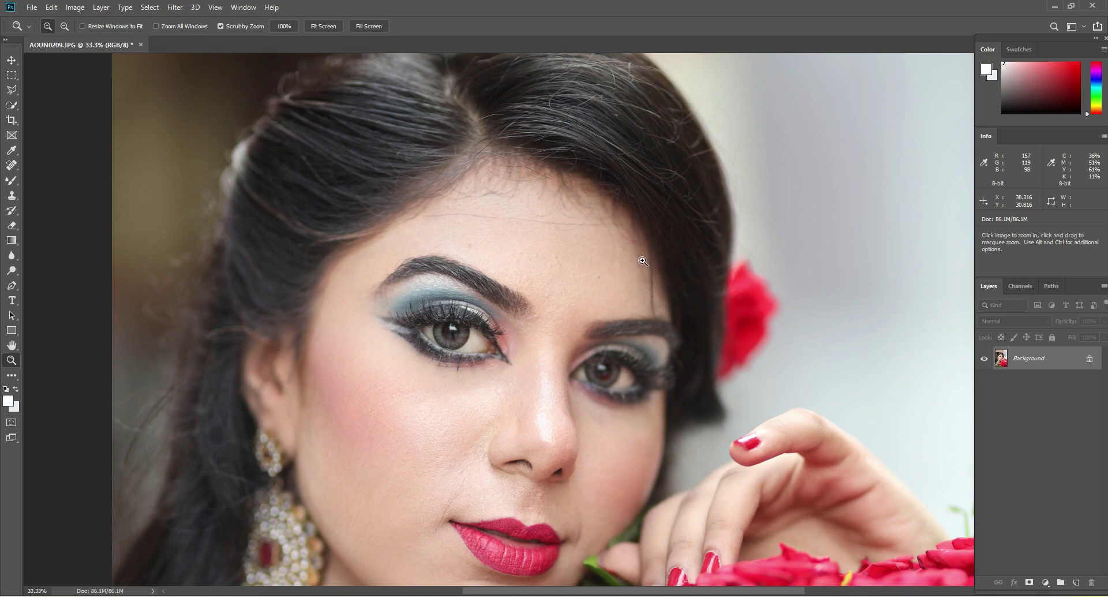
{"action": "scroll", "coordinate": [637, 257], "scroll_direction": "down", "scroll_amount": 1}
{"action": "scroll", "coordinate": [632, 264], "scroll_direction": "down", "scroll_amount": 1}
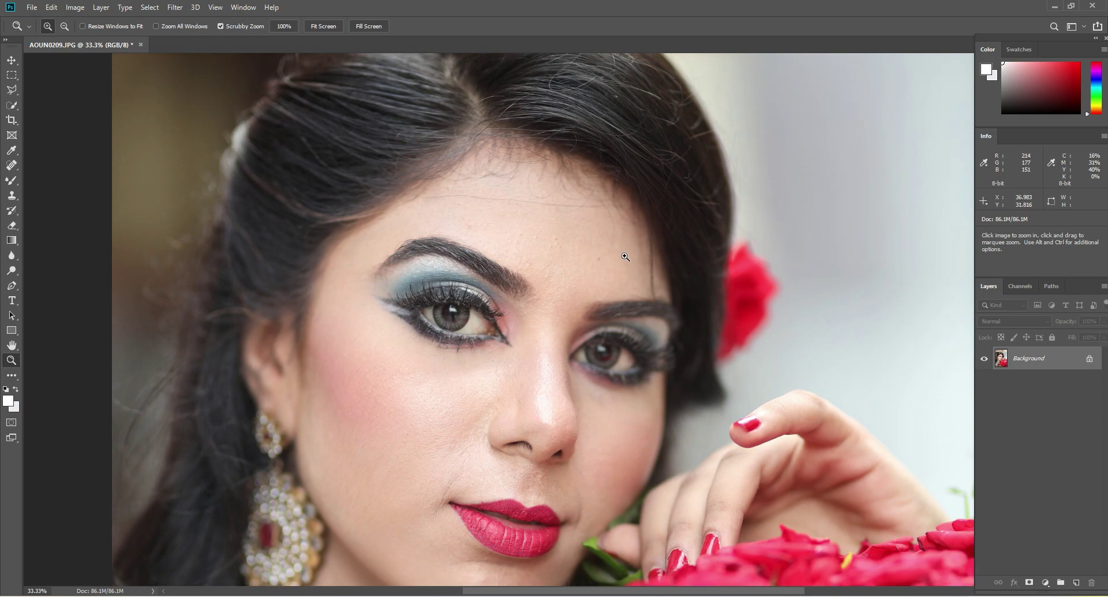
{"action": "left_click", "coordinate": [558, 193]}
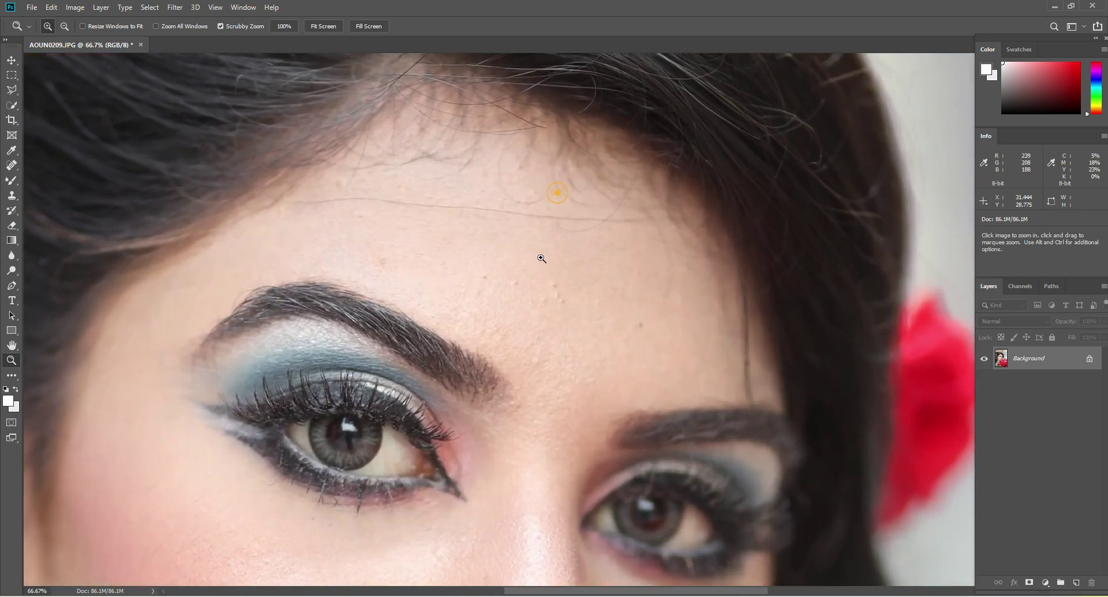
{"action": "scroll", "coordinate": [542, 258], "scroll_direction": "up", "scroll_amount": 2}
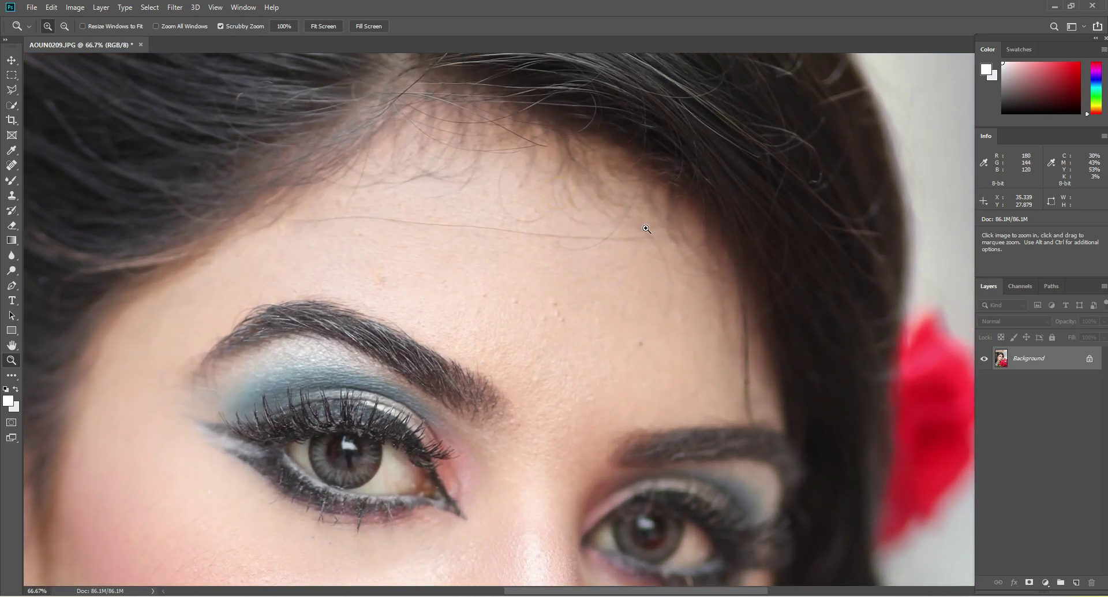
{"action": "left_click_drag", "start_coordinate": [646, 229], "coordinate": [562, 259]}
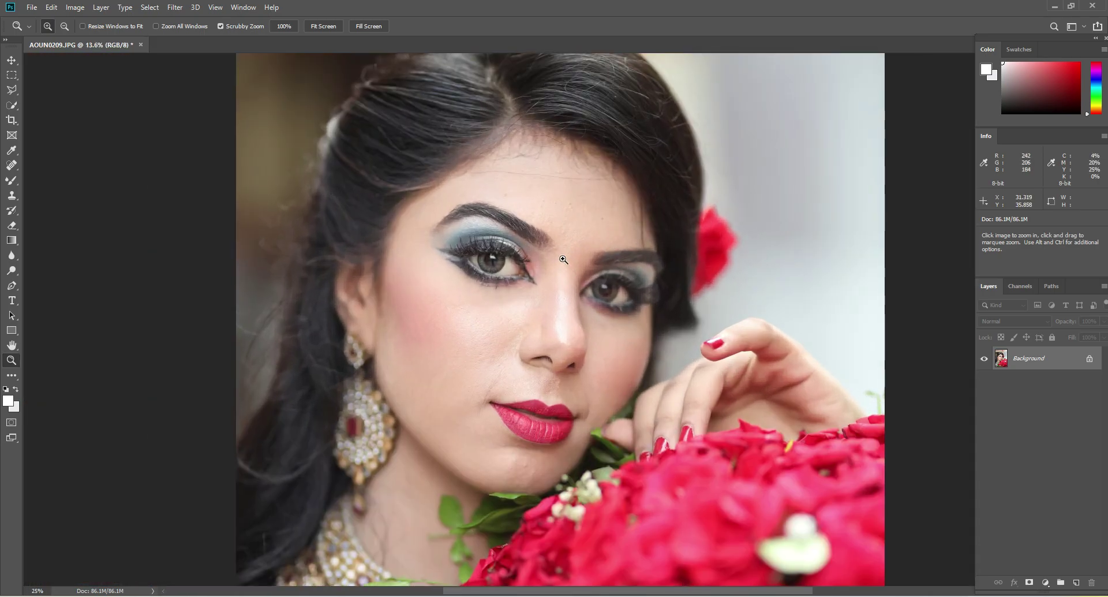
{"action": "left_click", "coordinate": [563, 260]}
{"action": "left_click", "coordinate": [485, 353]}
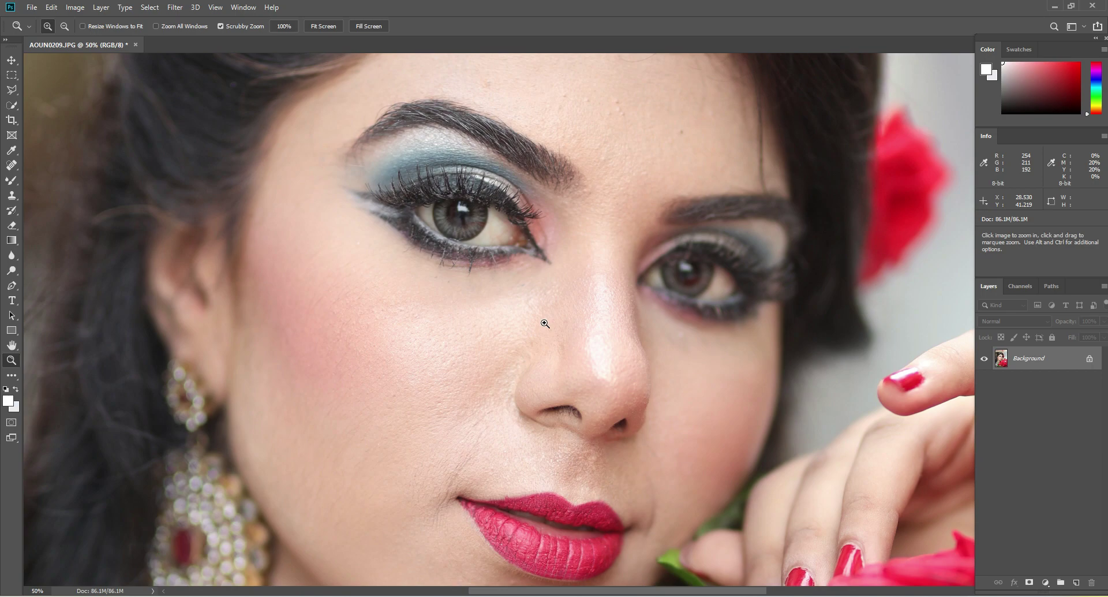
Examine the face from the lips up to the hairline for blemishes and stray hairs that need retouching.
{"action": "scroll", "coordinate": [546, 323], "scroll_direction": "up", "scroll_amount": 5}
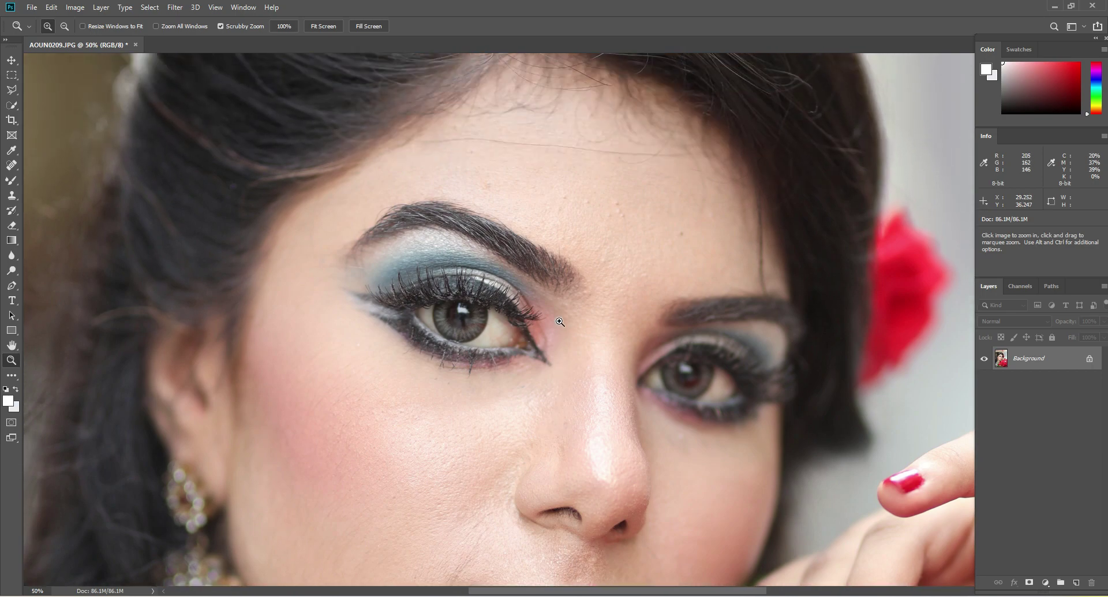
{"action": "scroll", "coordinate": [558, 321], "scroll_direction": "down", "scroll_amount": 2}
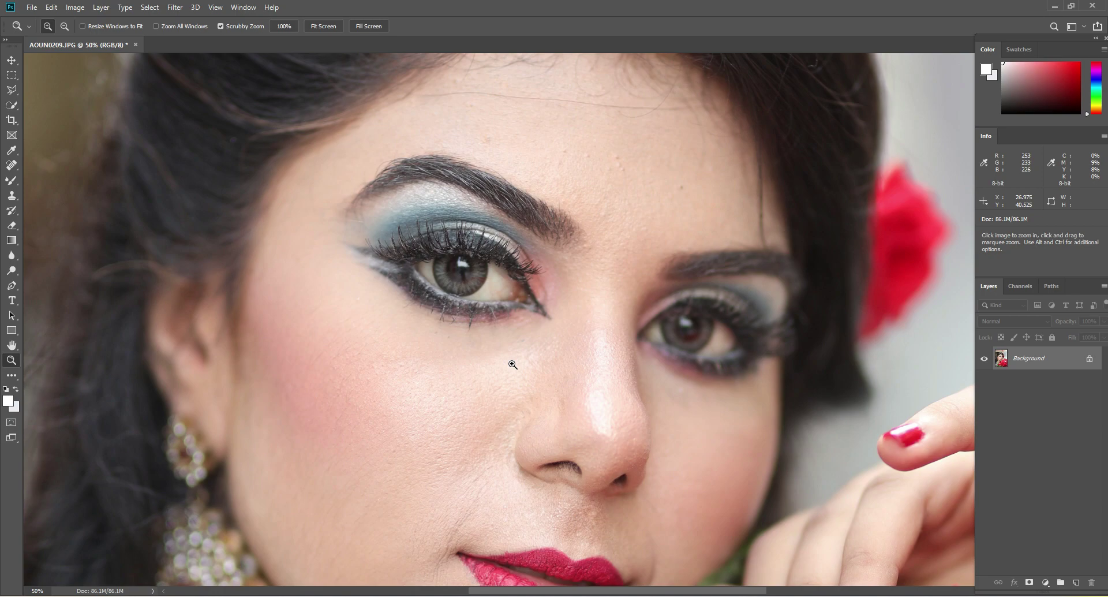
{"action": "scroll", "coordinate": [513, 364], "scroll_direction": "up", "scroll_amount": 3}
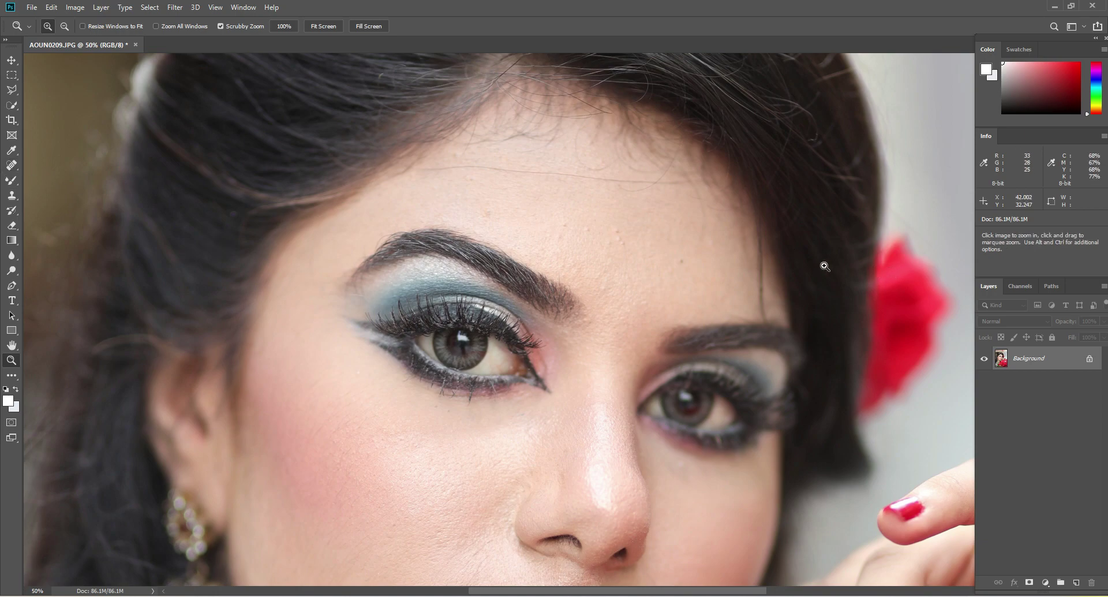
{"action": "scroll", "coordinate": [734, 284], "scroll_direction": "up", "scroll_amount": 2}
{"action": "scroll", "coordinate": [734, 284], "scroll_direction": "up", "scroll_amount": 4}
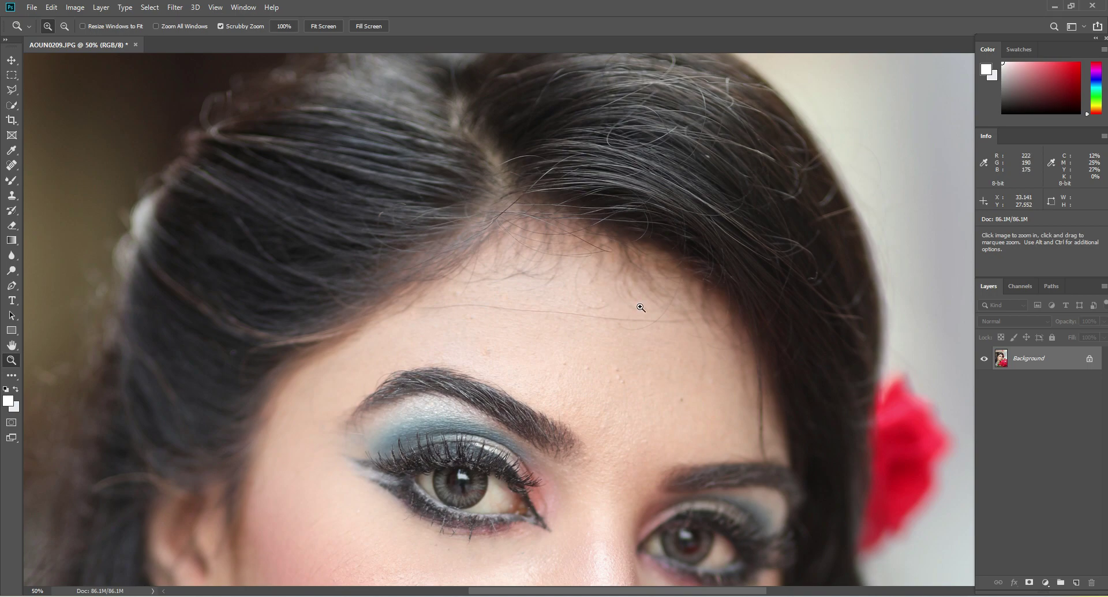
{"action": "scroll", "coordinate": [641, 307], "scroll_direction": "down", "scroll_amount": 4}
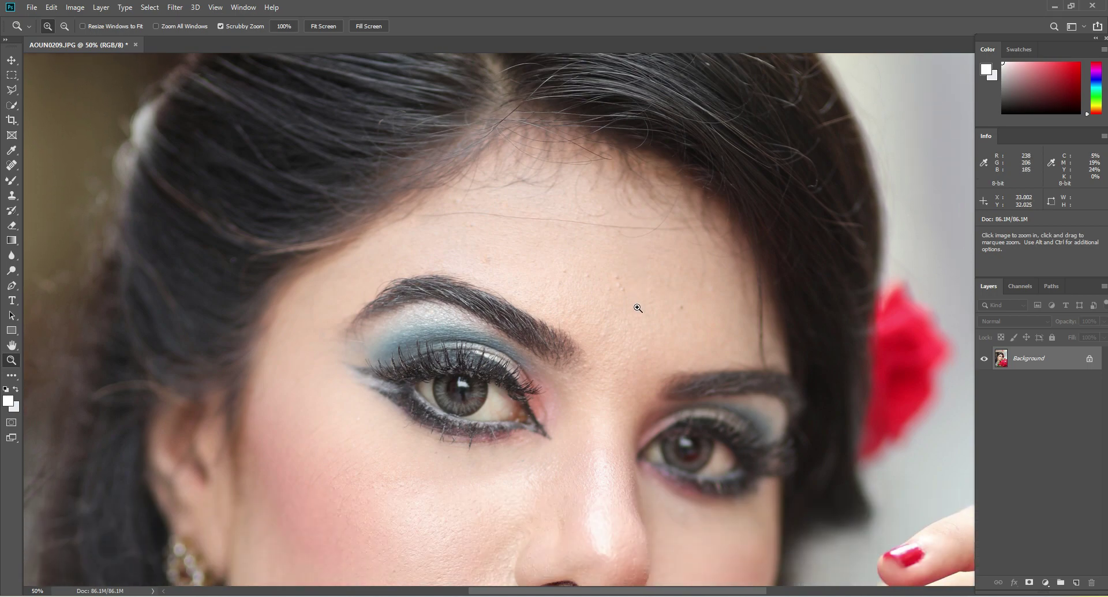
{"action": "scroll", "coordinate": [638, 307], "scroll_direction": "down", "scroll_amount": 3}
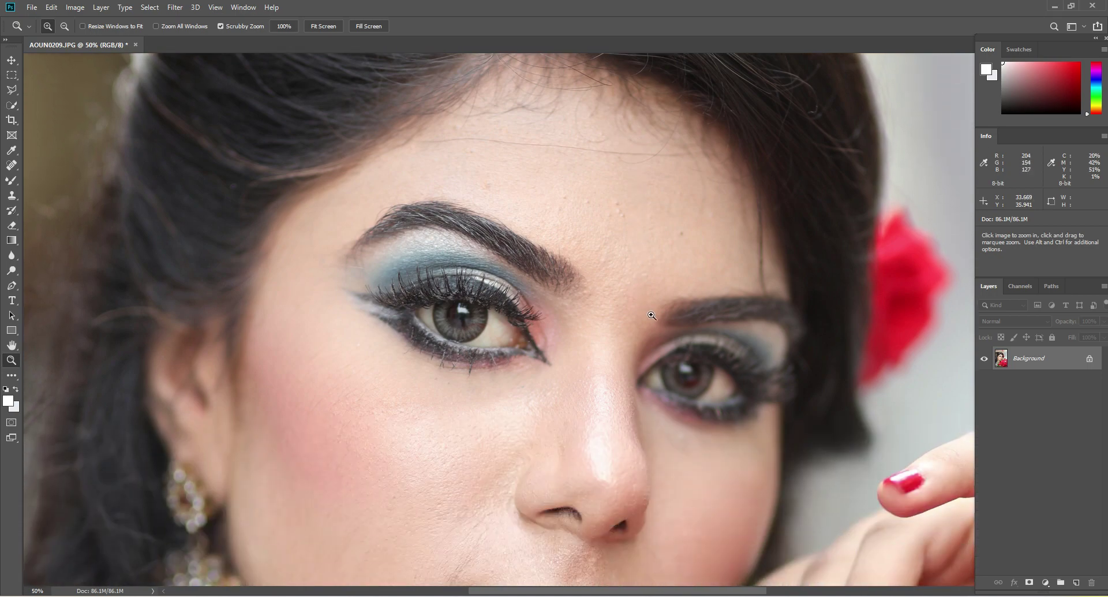
Duplicate the Background layer and remove the long stray hair across the forehead with the Content-Aware Spot Healing Brush.
{"action": "left_click_drag", "start_coordinate": [1039, 362], "coordinate": [1076, 583]}
{"action": "scroll", "coordinate": [630, 294], "scroll_direction": "up", "scroll_amount": 2}
{"action": "left_click", "coordinate": [11, 165]}
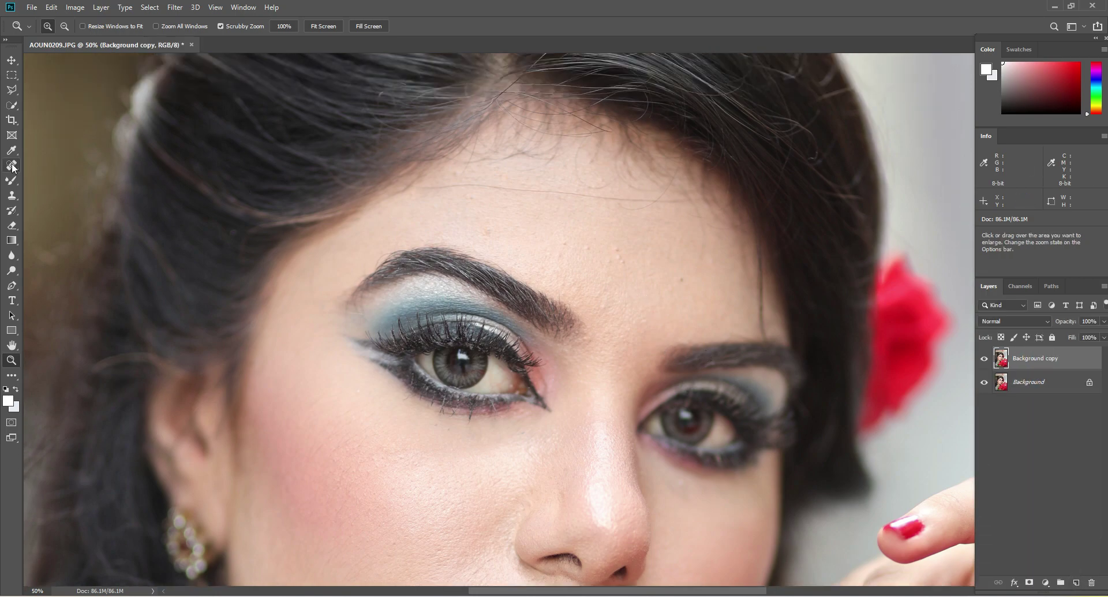
{"action": "left_click_drag", "start_coordinate": [430, 190], "coordinate": [685, 202]}
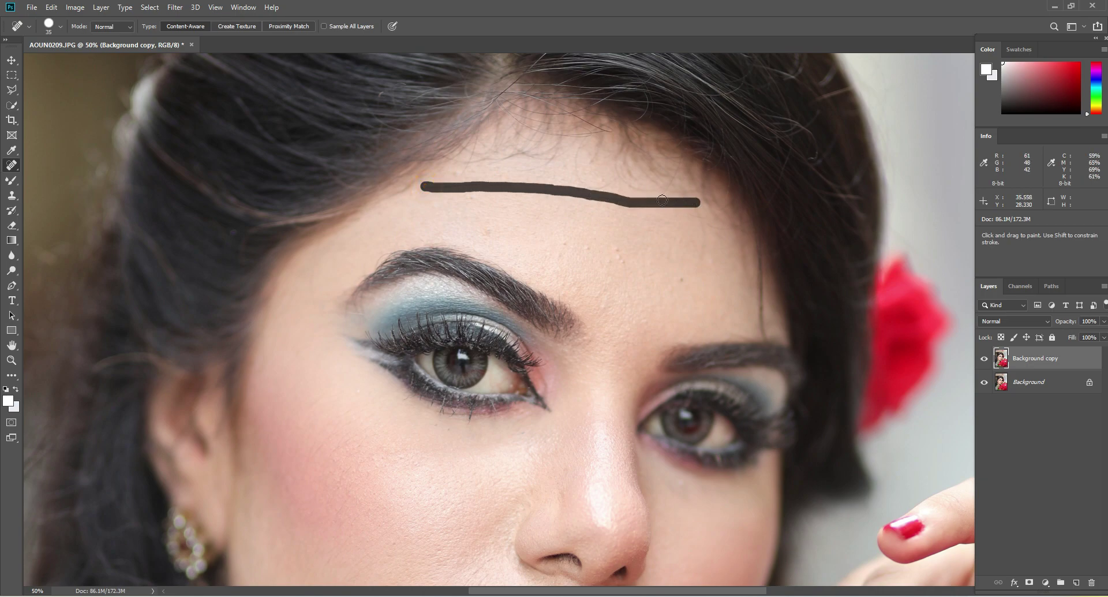
{"action": "left_click", "coordinate": [661, 195]}
{"action": "left_click_drag", "start_coordinate": [602, 186], "coordinate": [579, 152]}
{"action": "left_click", "coordinate": [619, 203]}
Heal the small bumps and dark spots on the forehead above and between the eyebrows.
{"action": "left_click_drag", "start_coordinate": [619, 252], "coordinate": [631, 272]}
{"action": "left_click", "coordinate": [682, 279]}
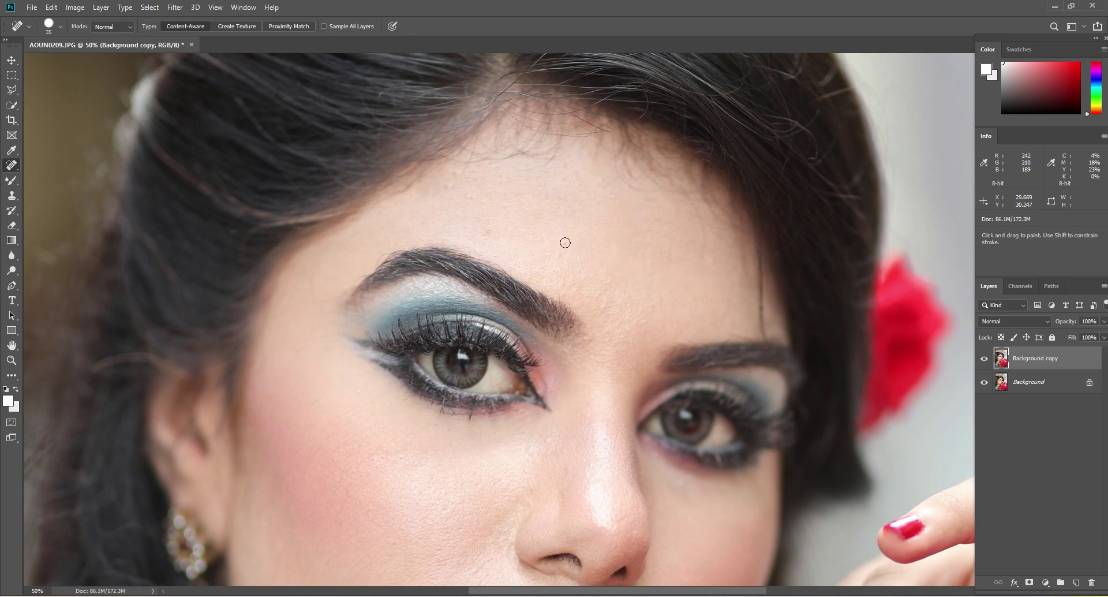
{"action": "left_click", "coordinate": [484, 233]}
{"action": "left_click", "coordinate": [455, 174]}
{"action": "left_click", "coordinate": [468, 195]}
{"action": "left_click", "coordinate": [507, 192]}
Heal the blemishes between the nose and upper lip and the spots on the chin below the lips.
{"action": "scroll", "coordinate": [431, 244], "scroll_direction": "down", "scroll_amount": 1}
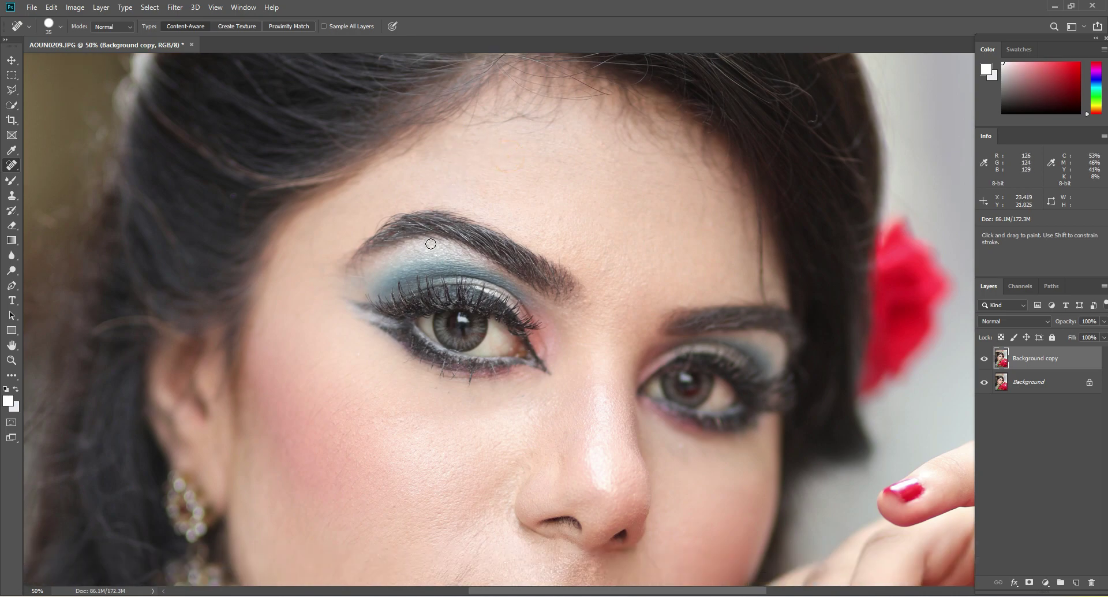
{"action": "scroll", "coordinate": [490, 254], "scroll_direction": "down", "scroll_amount": 3}
{"action": "scroll", "coordinate": [549, 265], "scroll_direction": "down", "scroll_amount": 4}
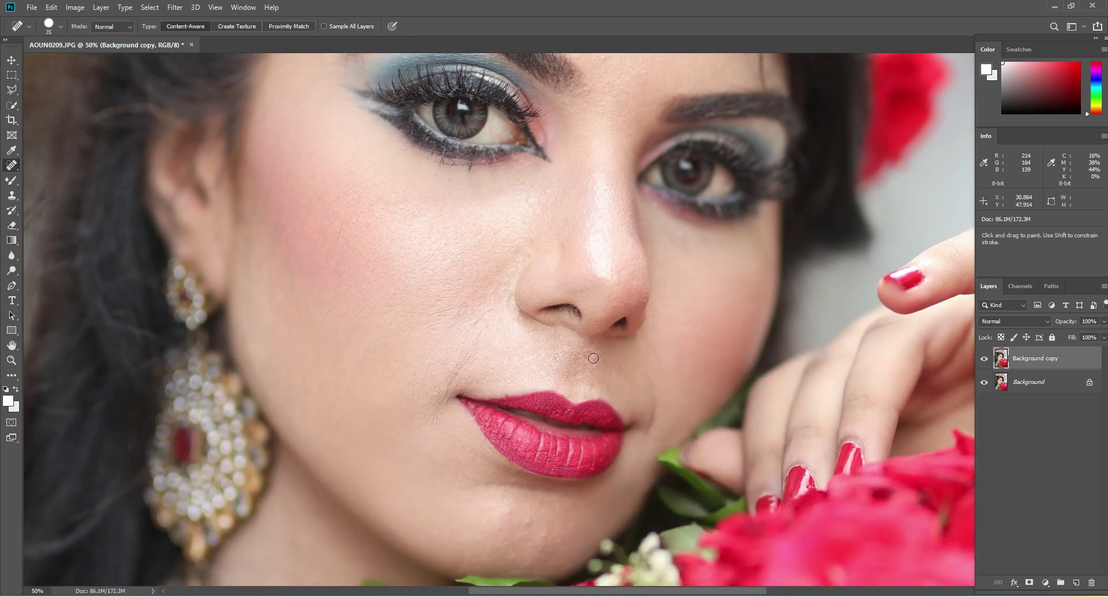
{"action": "left_click", "coordinate": [593, 361]}
{"action": "left_click", "coordinate": [576, 376]}
{"action": "scroll", "coordinate": [485, 404], "scroll_direction": "down", "scroll_amount": 3}
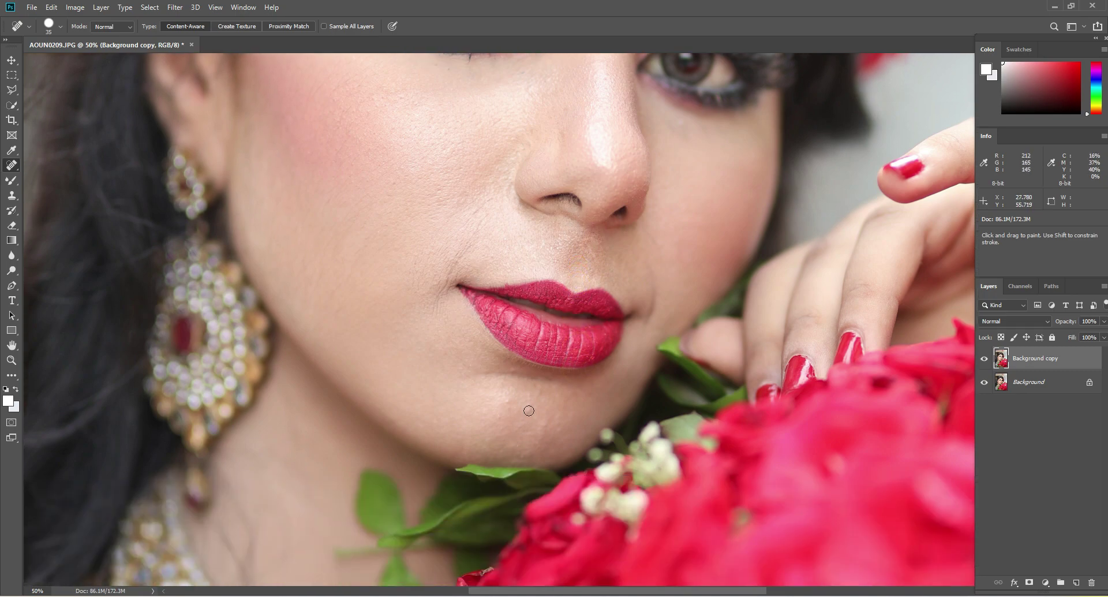
{"action": "left_click", "coordinate": [528, 410]}
{"action": "left_click", "coordinate": [508, 401]}
{"action": "left_click", "coordinate": [512, 447]}
{"action": "left_click", "coordinate": [513, 370]}
Heal the remaining marks on the forehead beside the hairline on the flower side of the face.
{"action": "scroll", "coordinate": [507, 375], "scroll_direction": "up", "scroll_amount": 6}
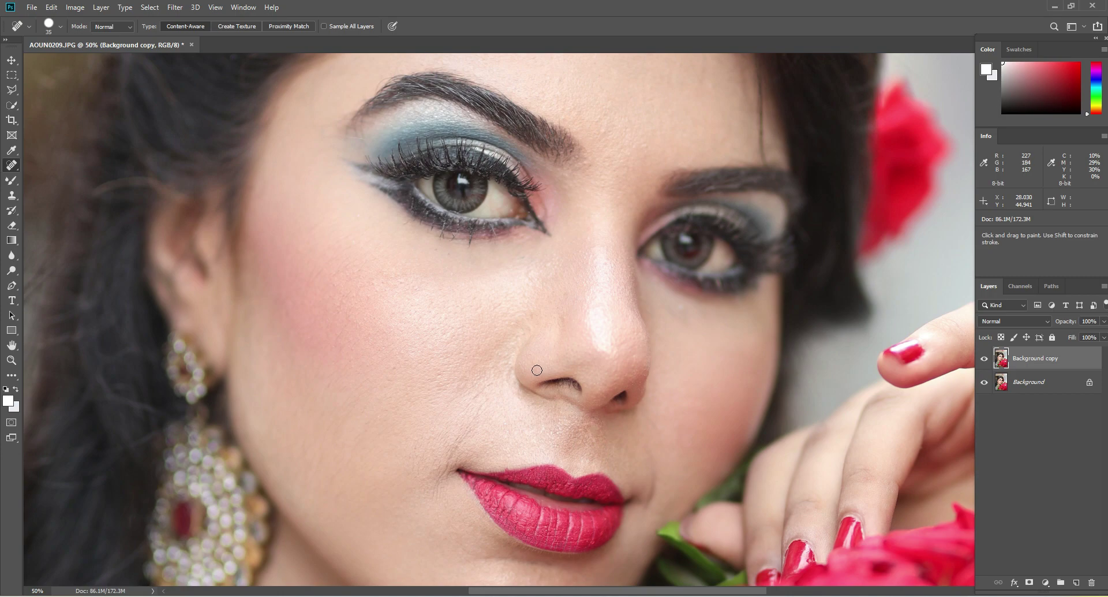
{"action": "scroll", "coordinate": [537, 370], "scroll_direction": "up", "scroll_amount": 3}
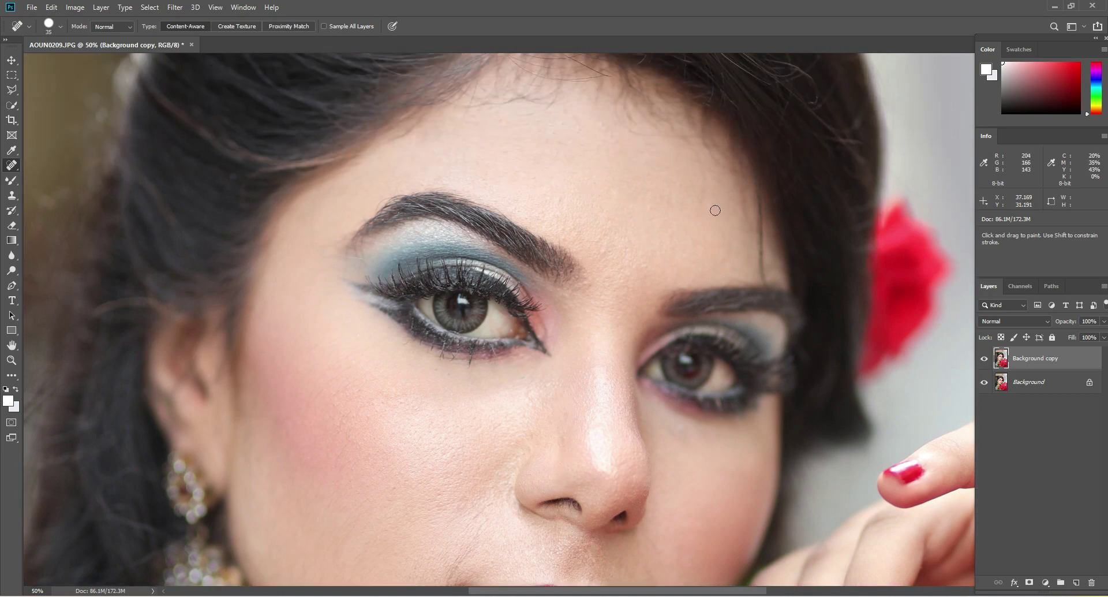
{"action": "left_click", "coordinate": [702, 185]}
{"action": "left_click", "coordinate": [699, 168]}
Heal away the hair strand hanging above the eyebrow nearest the flower and the stray hairs just below the hairline.
{"action": "left_click", "coordinate": [11, 359]}
{"action": "right_click", "coordinate": [587, 316]}
{"action": "left_click", "coordinate": [617, 377]}
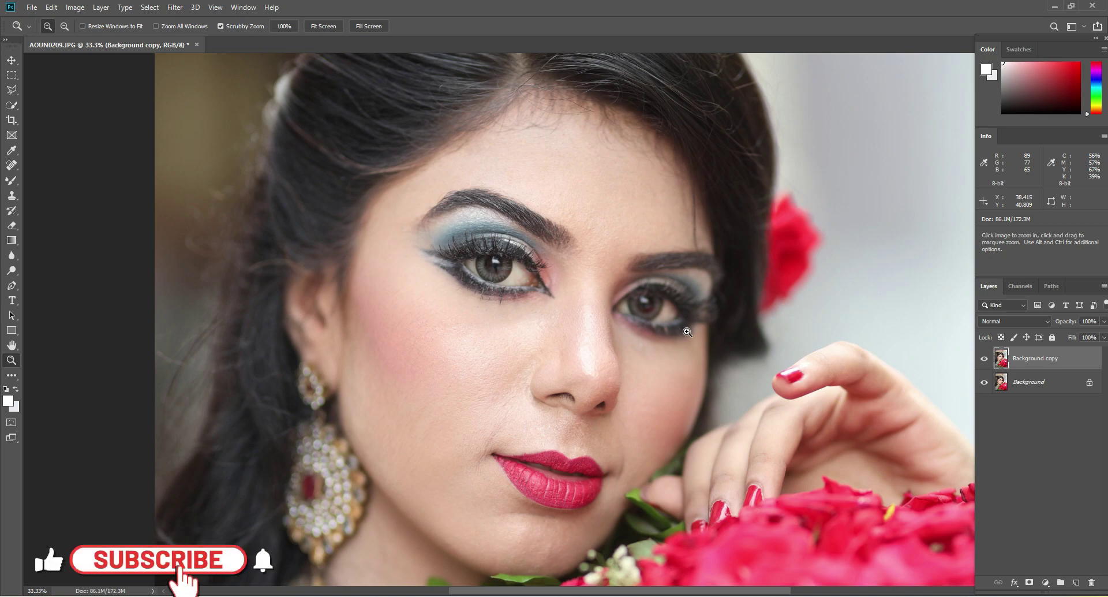
{"action": "scroll", "coordinate": [684, 329], "scroll_direction": "up", "scroll_amount": 2}
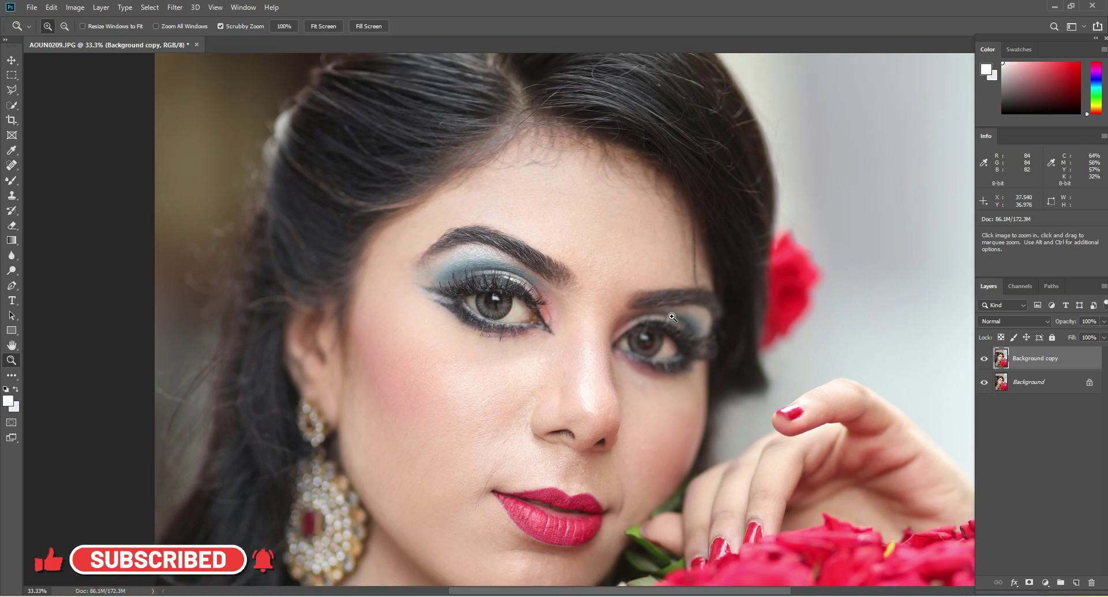
{"action": "left_click_drag", "start_coordinate": [674, 321], "coordinate": [529, 284]}
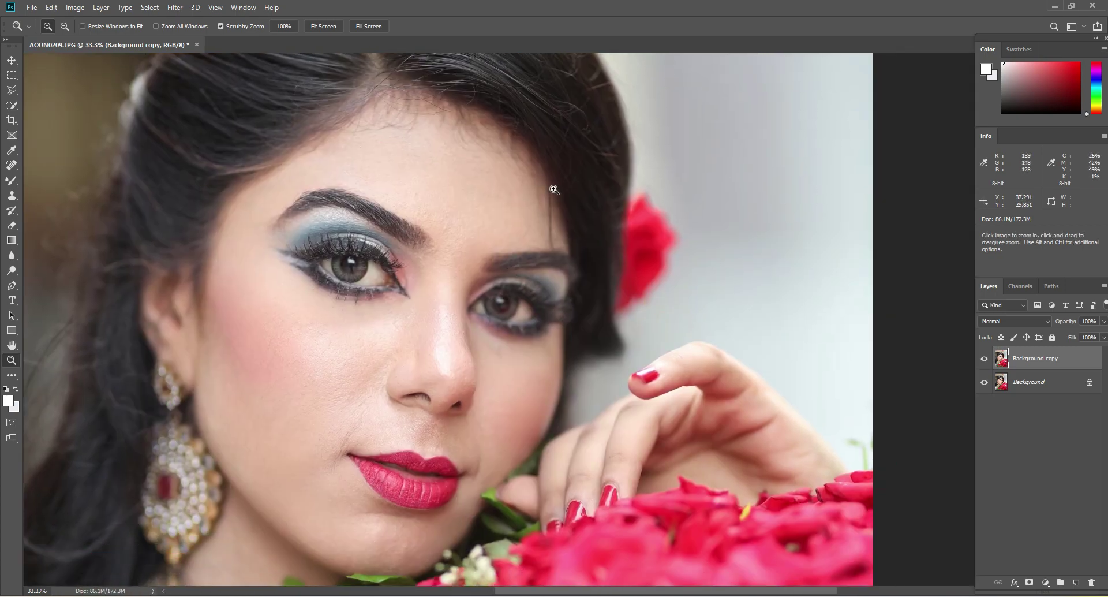
{"action": "left_click", "coordinate": [575, 216]}
{"action": "left_click", "coordinate": [575, 217]}
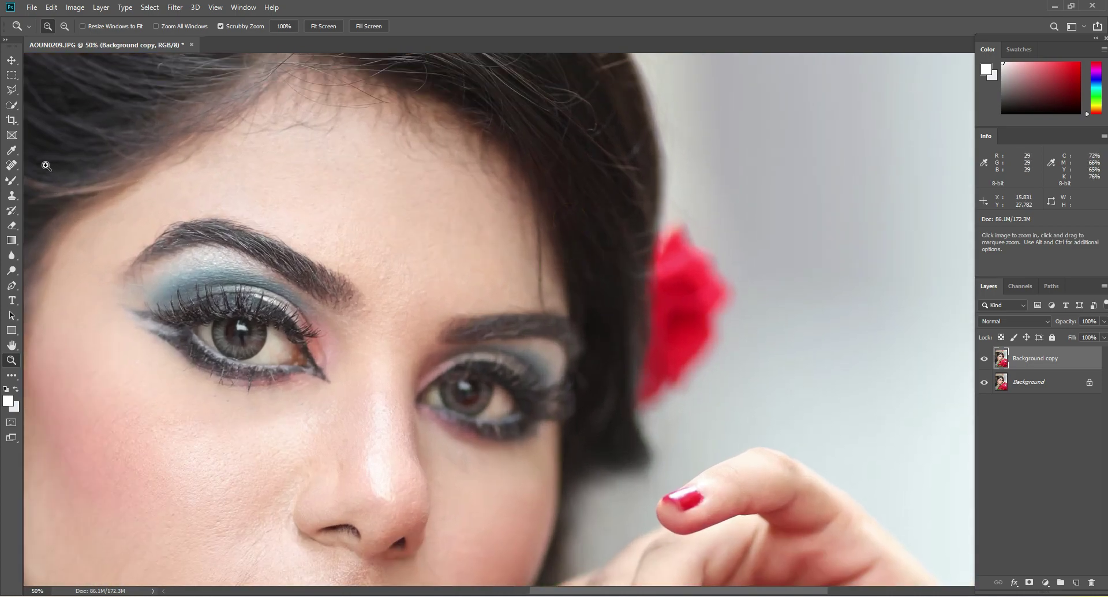
{"action": "key", "text": "j"}
{"action": "left_click_drag", "start_coordinate": [543, 307], "coordinate": [540, 312]}
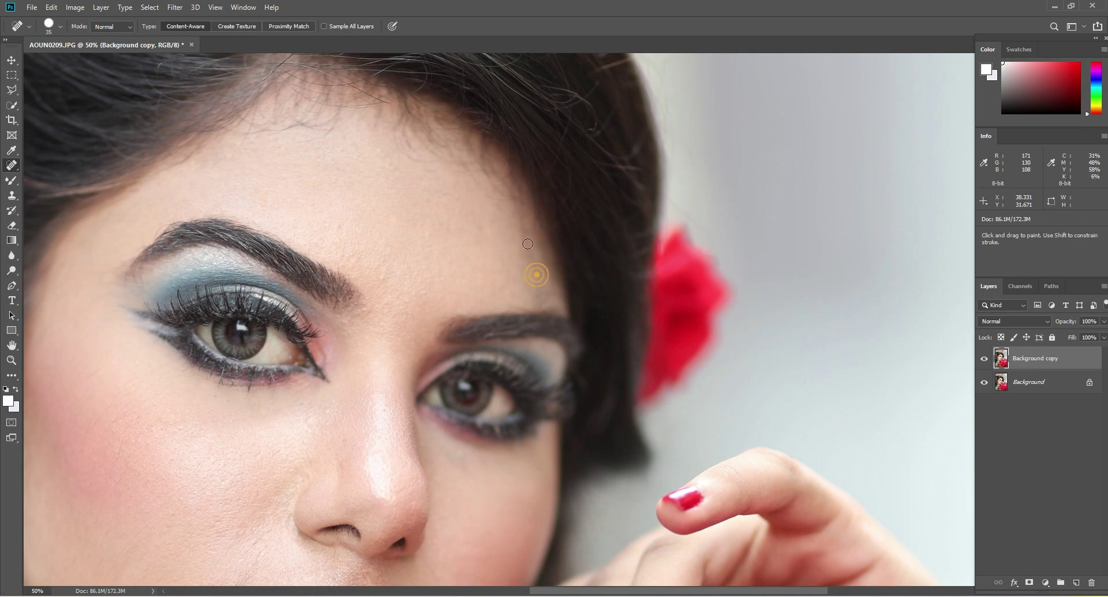
{"action": "left_click", "coordinate": [534, 217]}
{"action": "left_click", "coordinate": [536, 221]}
{"action": "left_click", "coordinate": [311, 144]}
{"action": "mouse_move", "coordinate": [396, 137]}
{"action": "left_mouse_down"}
{"action": "mouse_move", "coordinate": [428, 159]}
{"action": "mouse_move", "coordinate": [398, 131]}
{"action": "left_mouse_up"}
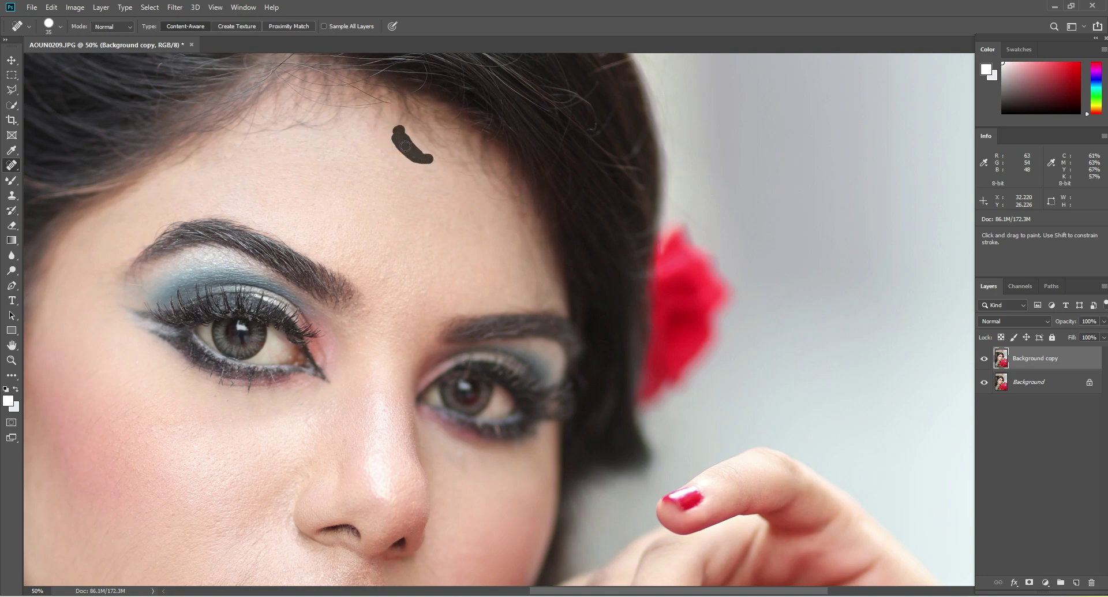
Merge the retouched copy and the original photo into a single Background layer.
{"action": "scroll", "coordinate": [404, 240], "scroll_direction": "down", "scroll_amount": 5}
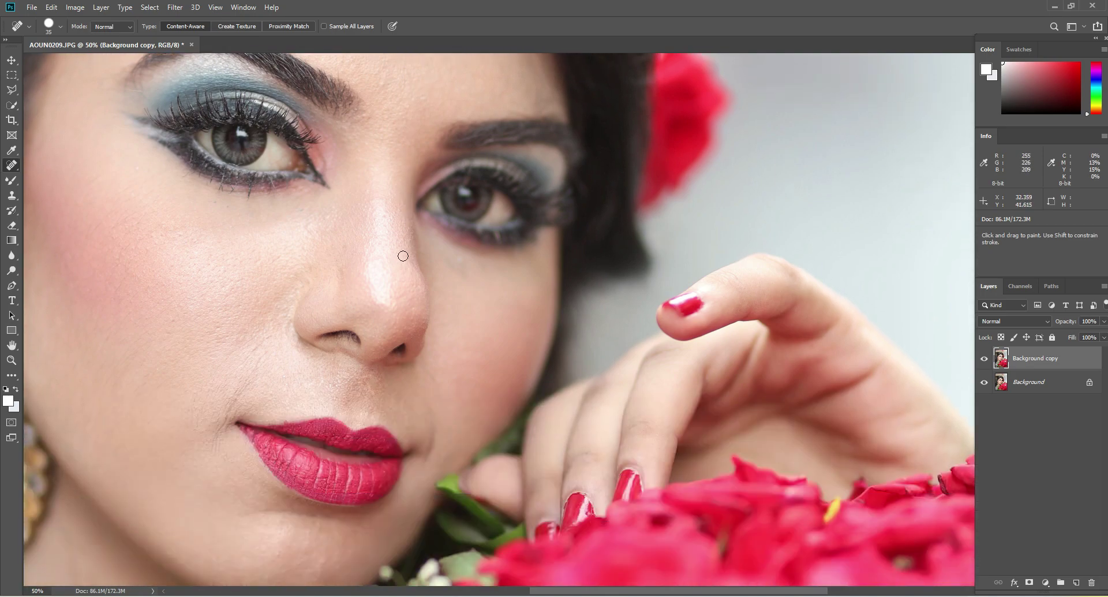
{"action": "left_click_drag", "start_coordinate": [367, 255], "coordinate": [519, 268]}
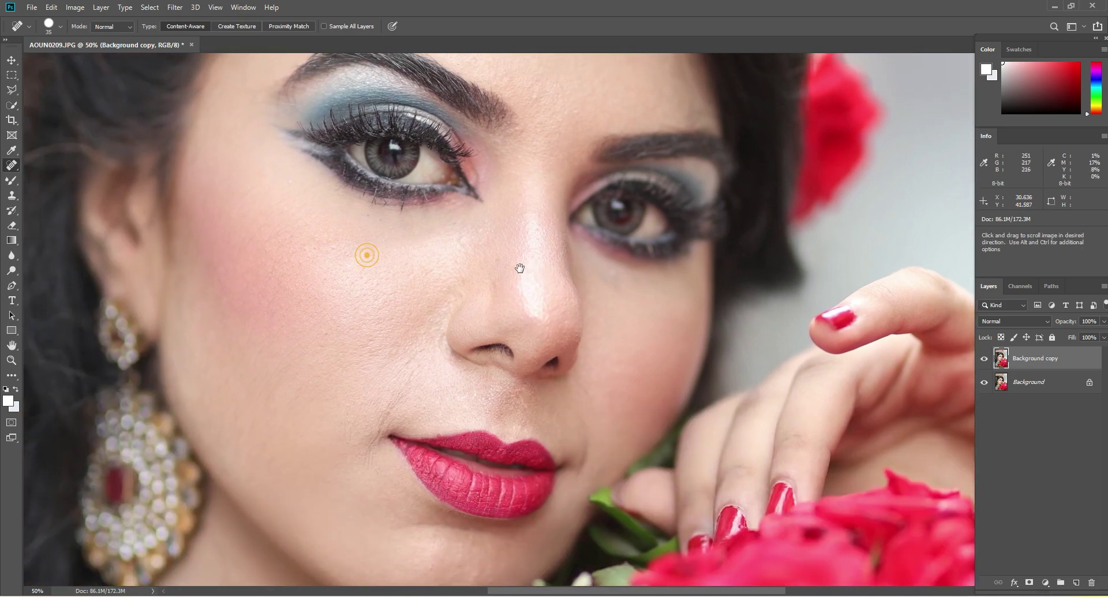
{"action": "right_click", "coordinate": [1047, 360]}
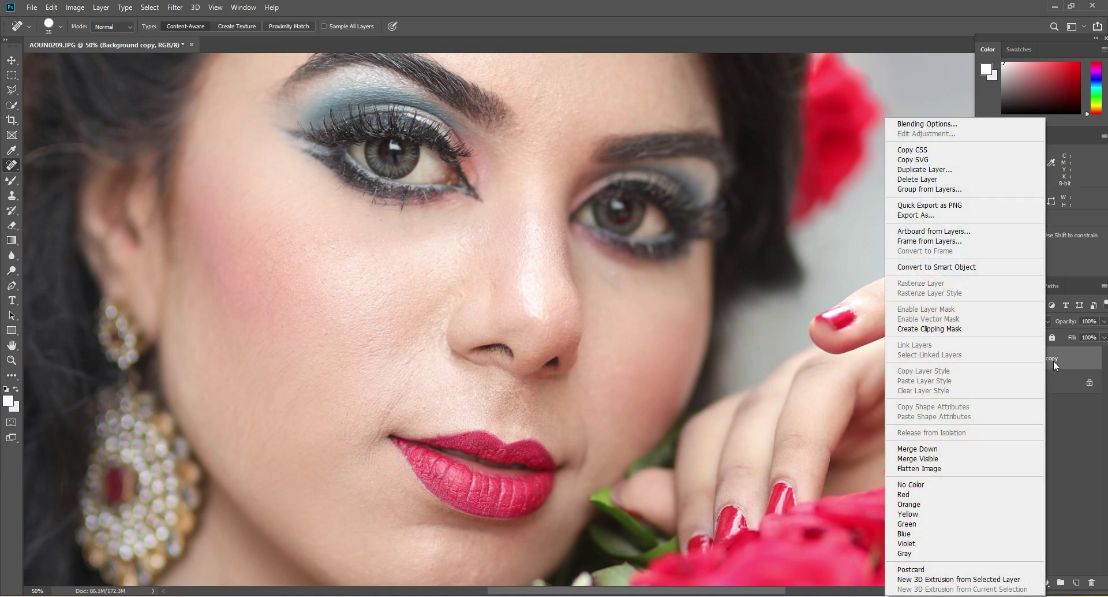
{"action": "left_click", "coordinate": [942, 463]}
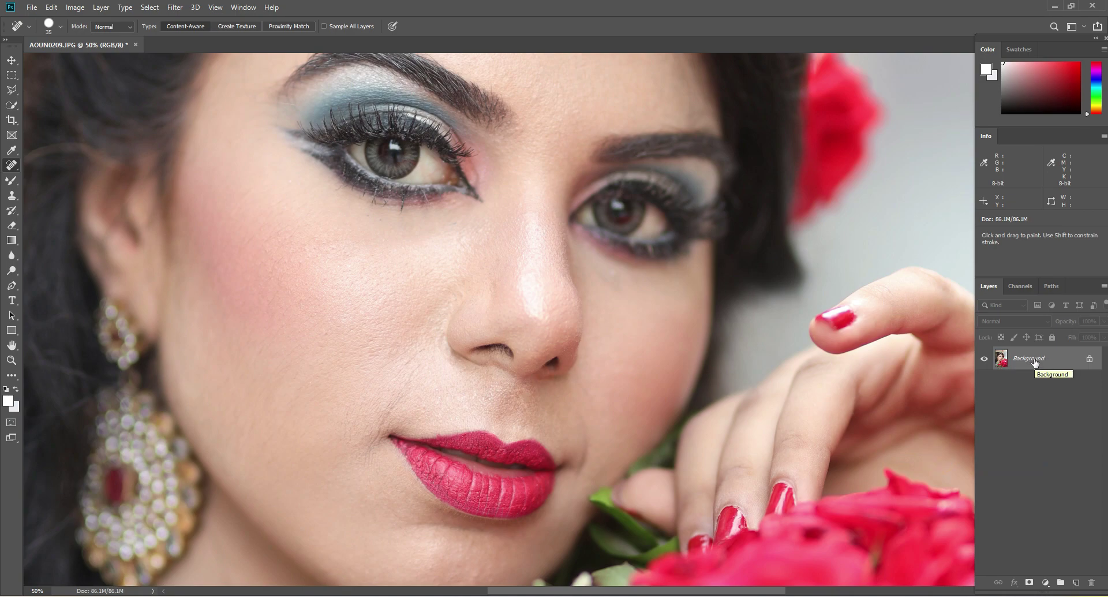
Make two stacked copies of the merged Background layer and rename the upper copy as highpass.
{"action": "left_click_drag", "start_coordinate": [1035, 362], "coordinate": [1076, 582]}
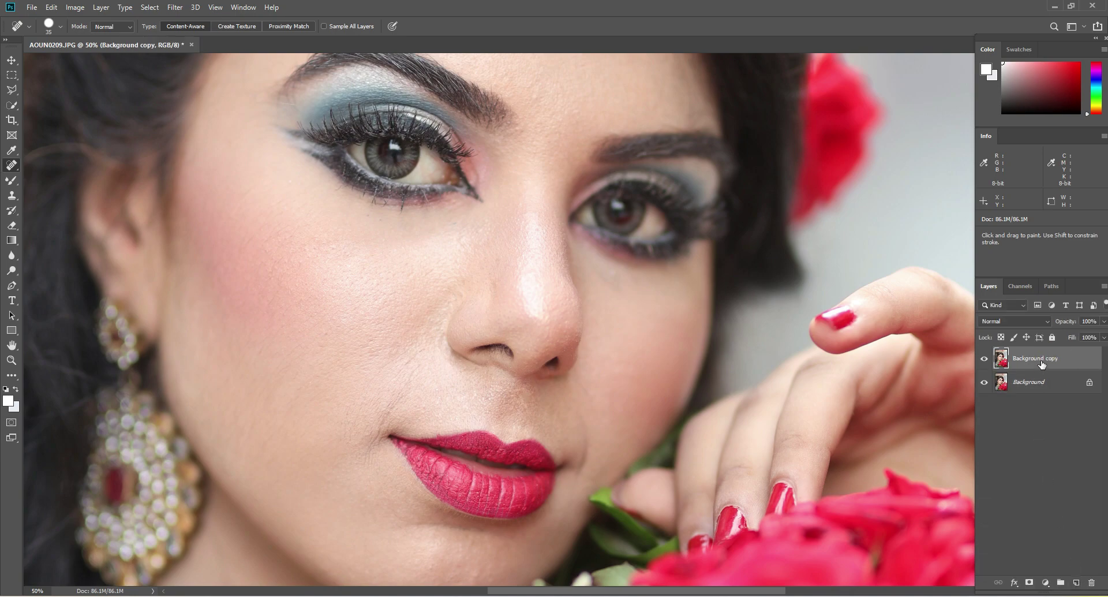
{"action": "left_click_drag", "start_coordinate": [1041, 365], "coordinate": [1076, 582]}
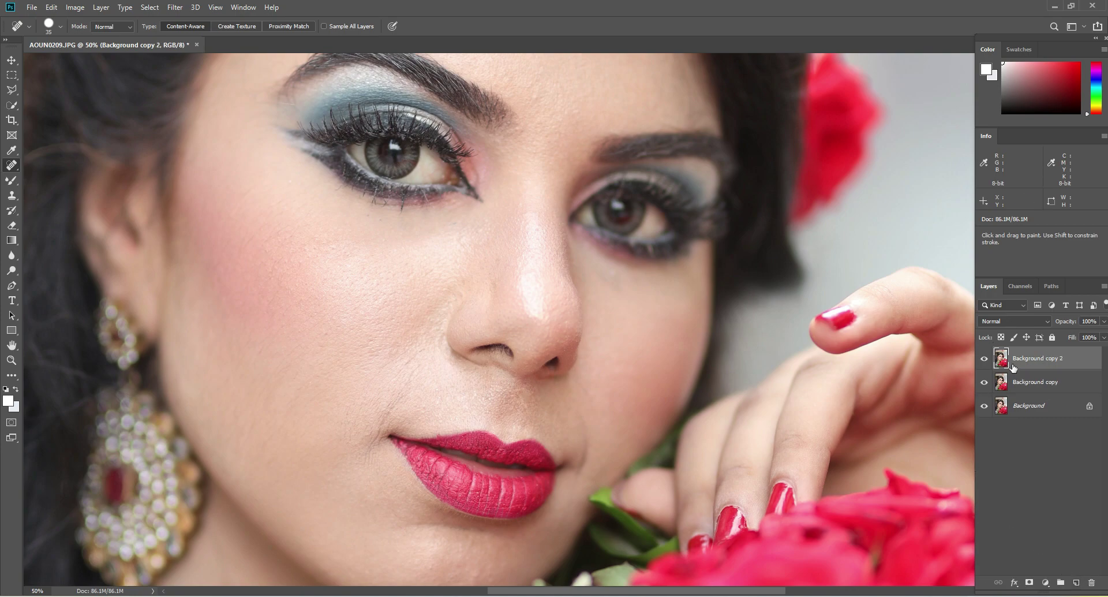
{"action": "double_click", "coordinate": [1051, 359]}
{"action": "type", "text": "highpass"}
Rename the lower copy of the Background layer as blur.
{"action": "left_click", "coordinate": [1035, 383]}
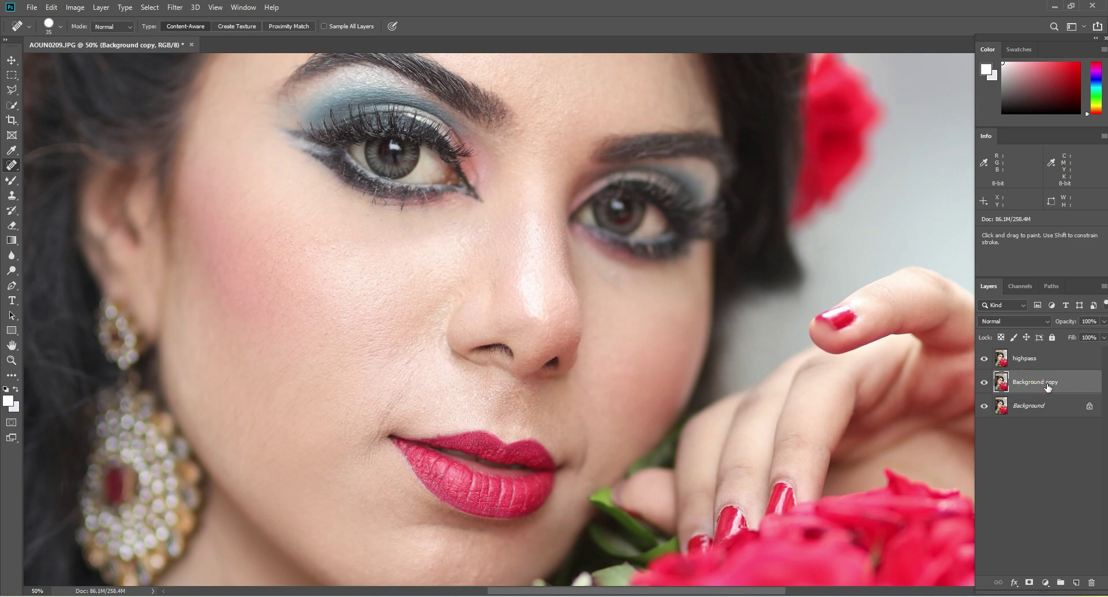
{"action": "double_click", "coordinate": [1049, 386]}
{"action": "type", "text": "blur"}
{"action": "left_click", "coordinate": [1026, 468]}
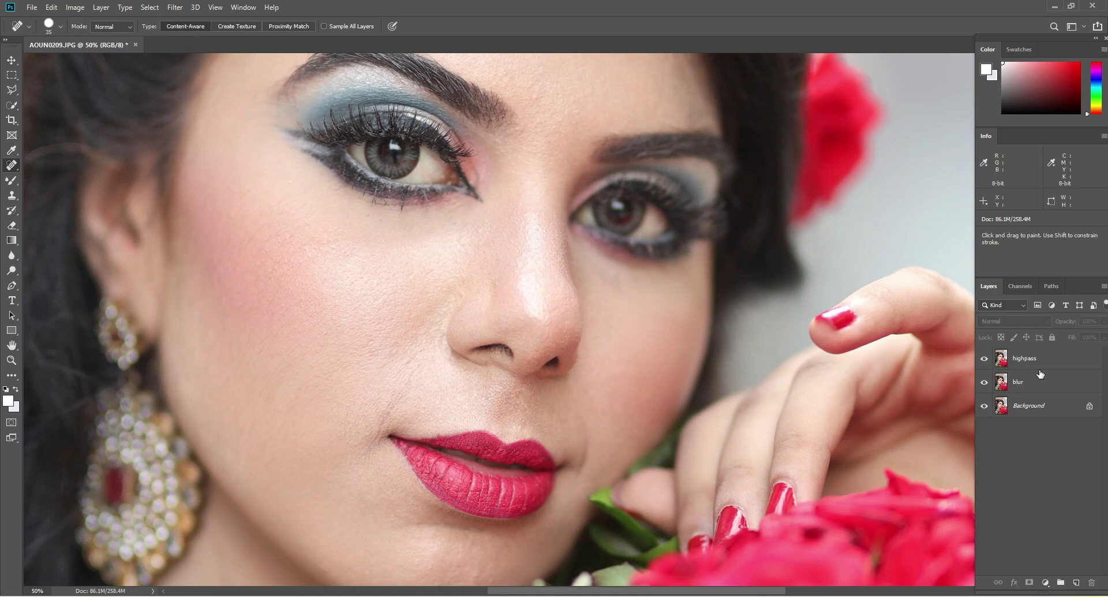
Apply the High Pass filter to the highpass layer with a radius of about 1.1 pixels.
{"action": "left_click", "coordinate": [1026, 361]}
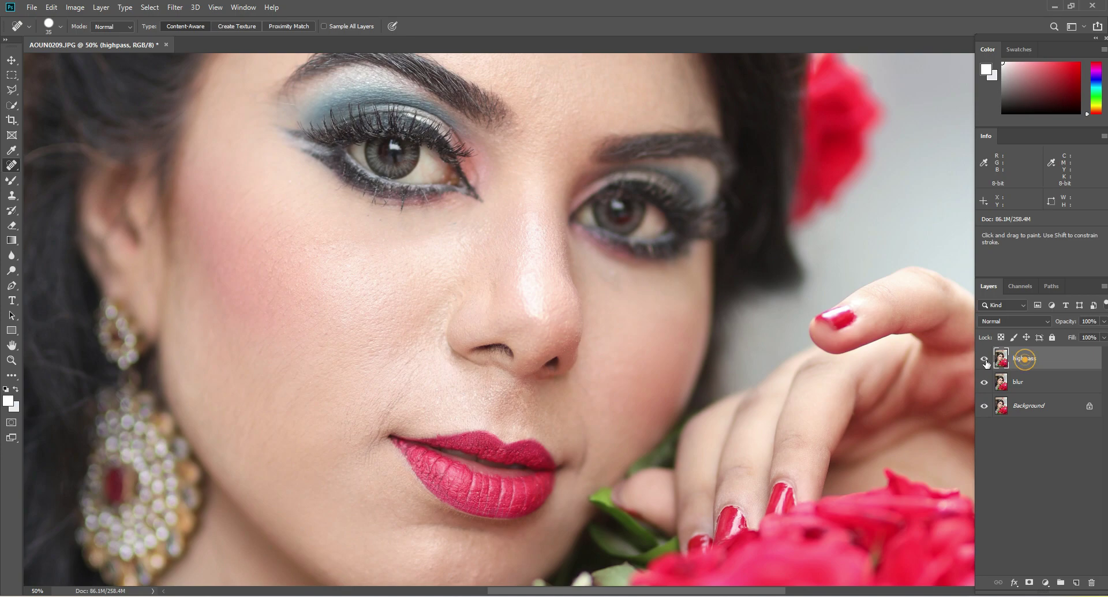
{"action": "left_click", "coordinate": [176, 8]}
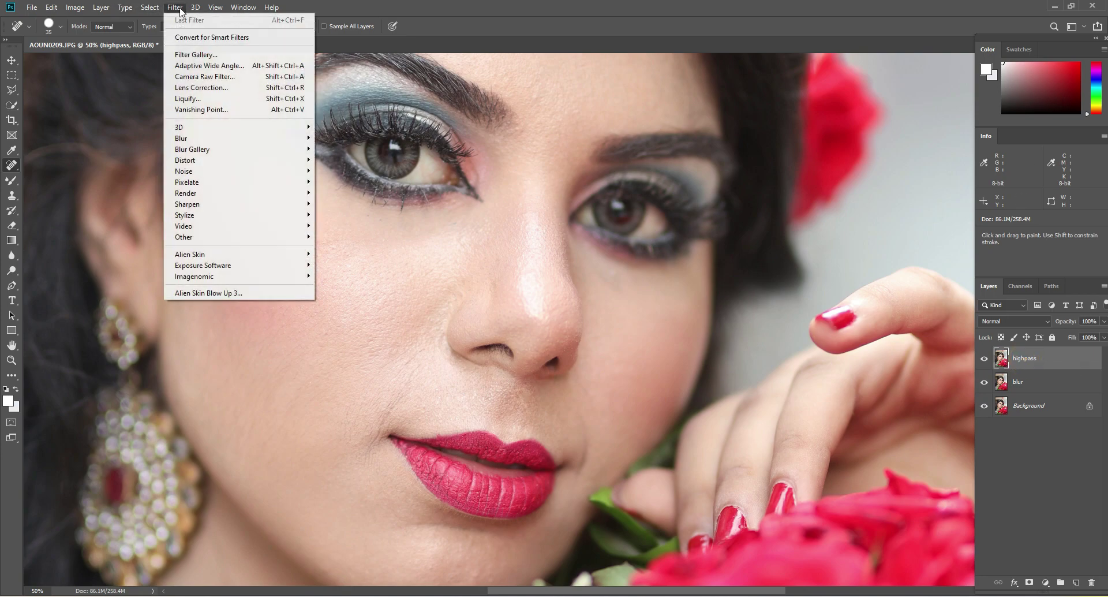
{"action": "left_click", "coordinate": [226, 237]}
{"action": "left_click", "coordinate": [319, 248]}
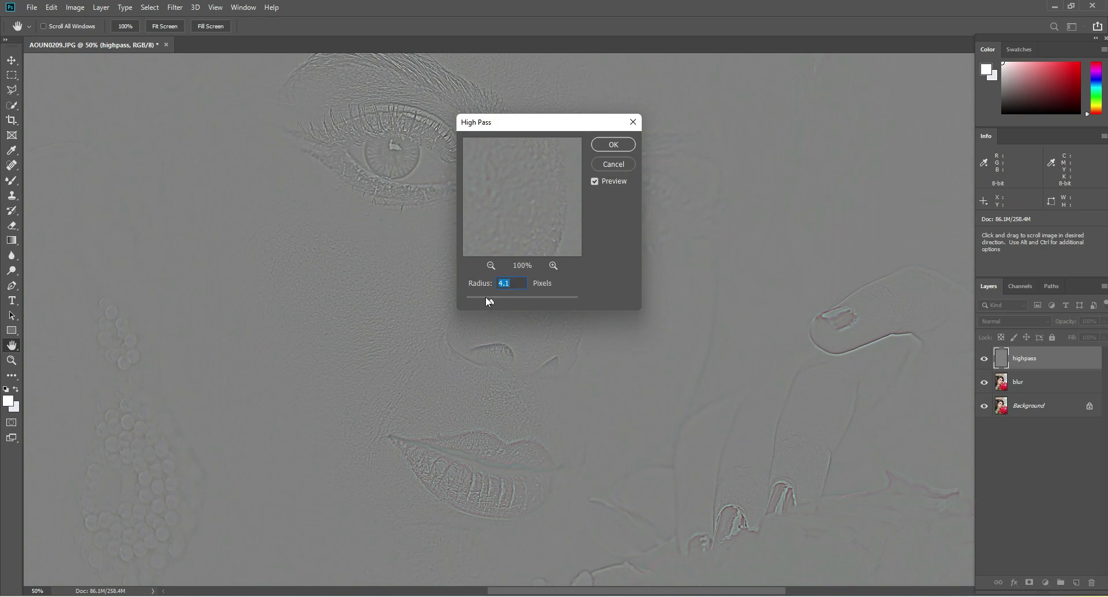
{"action": "left_click_drag", "start_coordinate": [479, 298], "coordinate": [473, 300]}
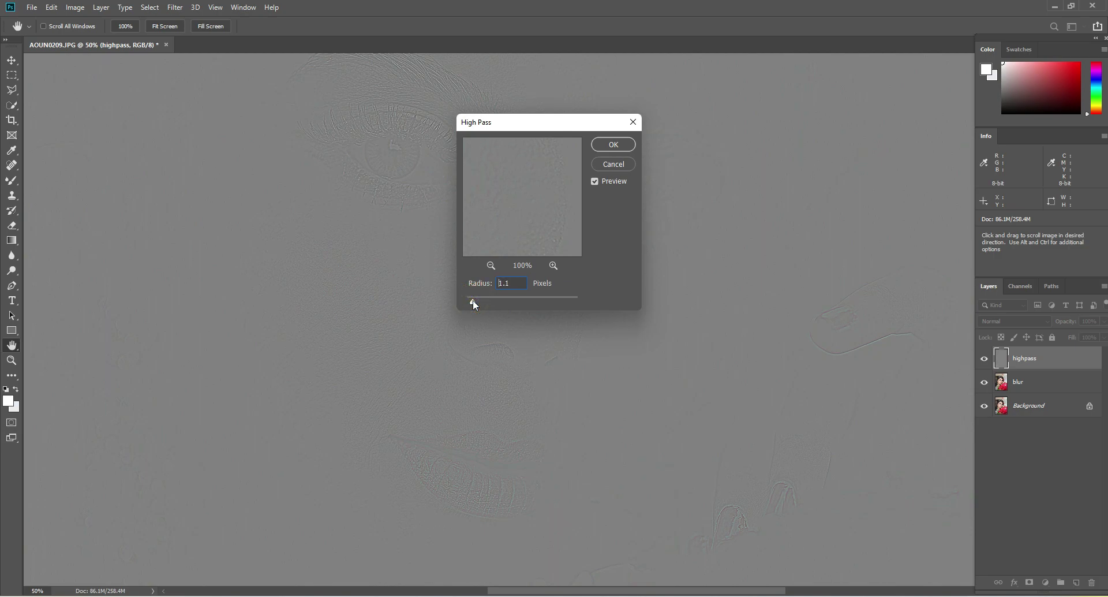
{"action": "left_click", "coordinate": [520, 283]}
{"action": "left_click", "coordinate": [622, 145]}
Set the blending mode of the highpass layer to Linear Light.
{"action": "key", "text": "j"}
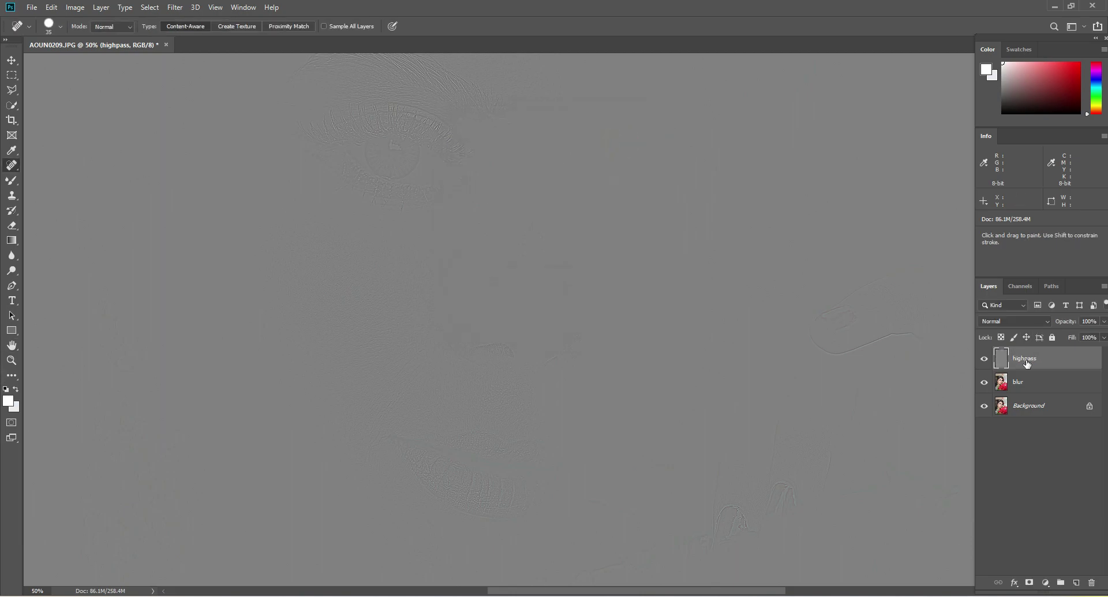
{"action": "left_click", "coordinate": [1006, 322]}
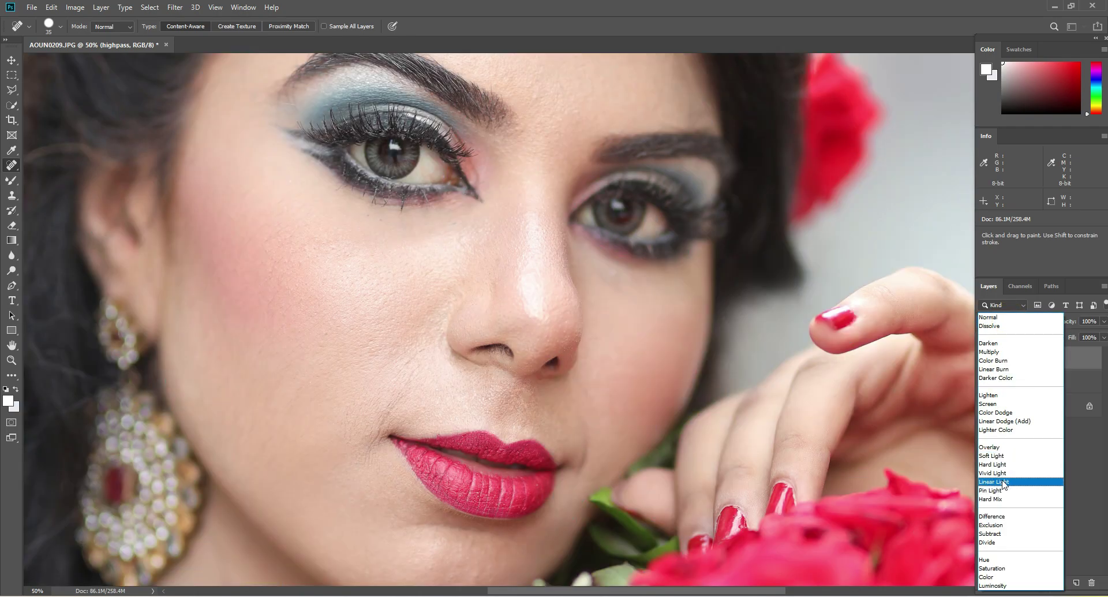
{"action": "left_click", "coordinate": [1003, 482]}
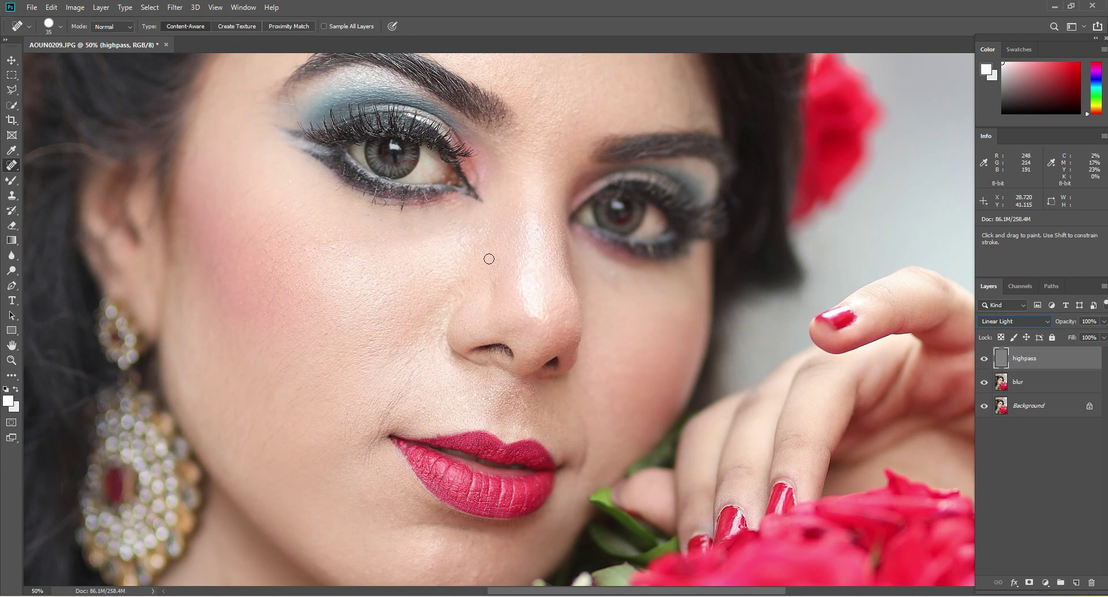
Compare the portrait with and without the highpass layer, examining the eye makeup and eyebrow up close and then the whole photo.
{"action": "key", "text": "space"}
{"action": "left_click_drag", "start_coordinate": [480, 232], "coordinate": [498, 324]}
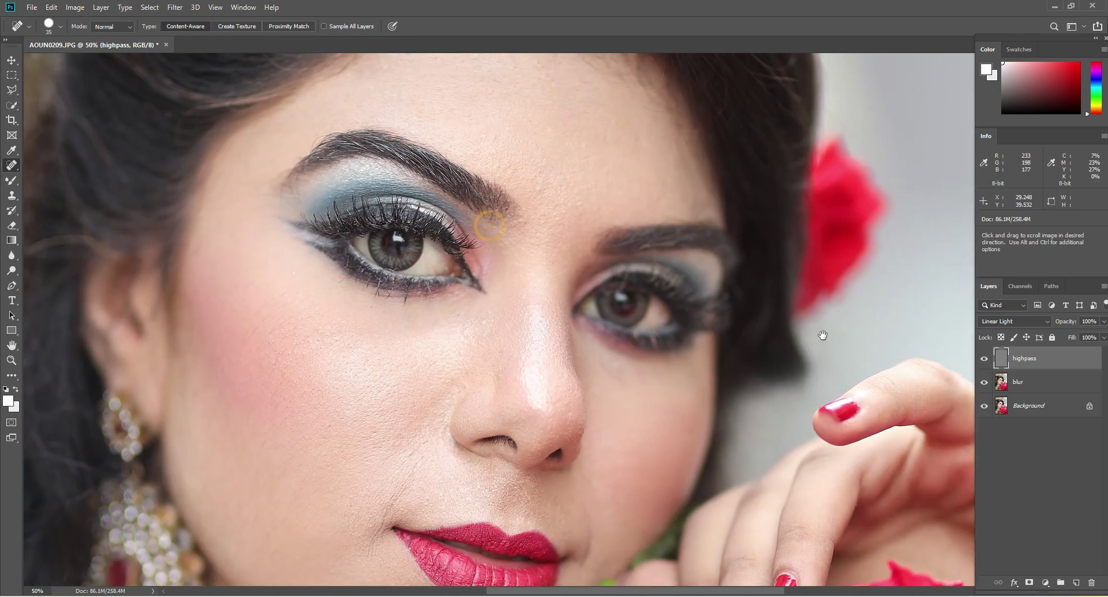
{"action": "left_click", "coordinate": [987, 359]}
{"action": "left_click", "coordinate": [987, 359]}
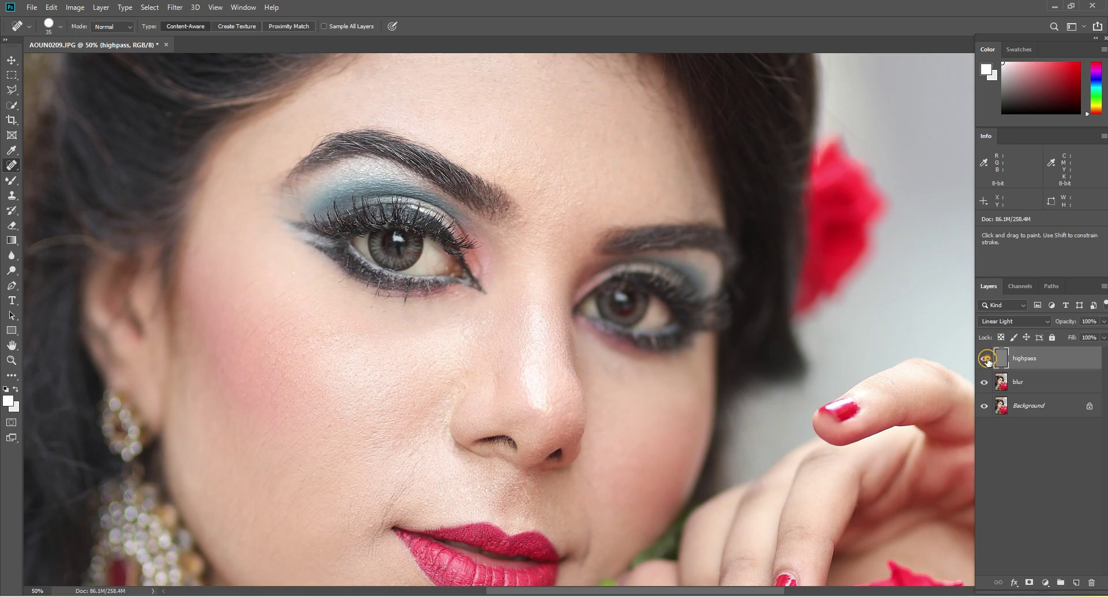
{"action": "left_click", "coordinate": [987, 359]}
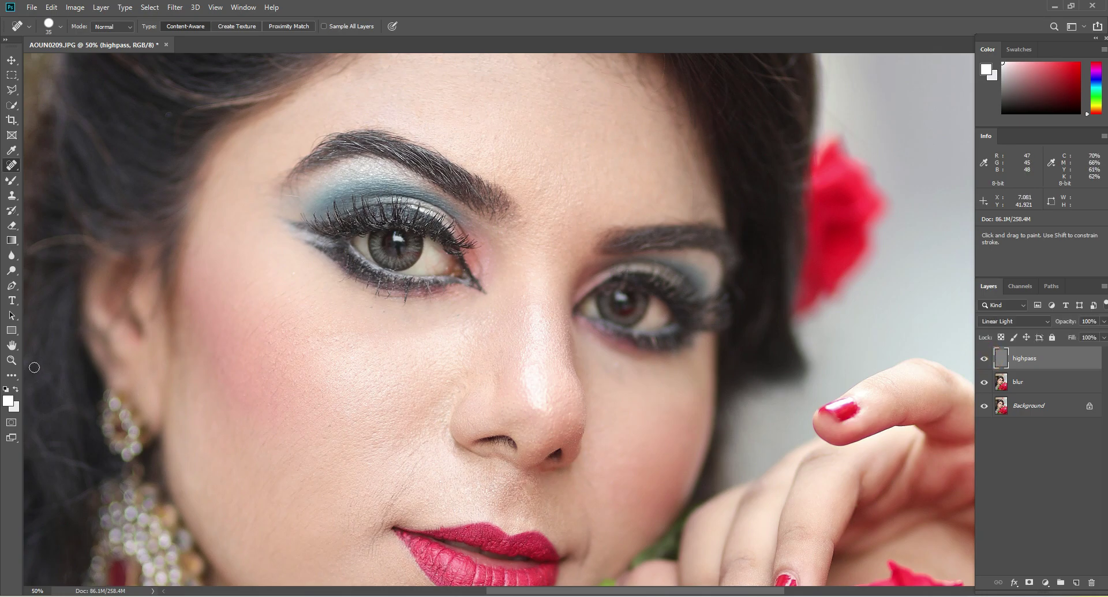
{"action": "left_click", "coordinate": [12, 361]}
{"action": "left_click", "coordinate": [419, 219]}
{"action": "left_click", "coordinate": [377, 196]}
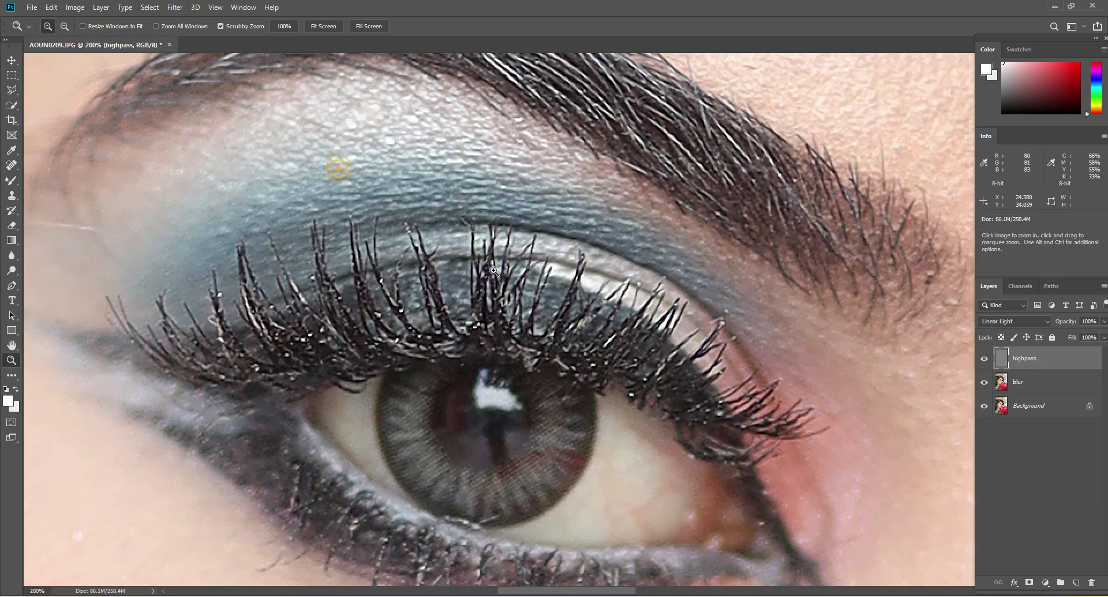
{"action": "right_click", "coordinate": [529, 236]}
{"action": "left_click", "coordinate": [567, 297]}
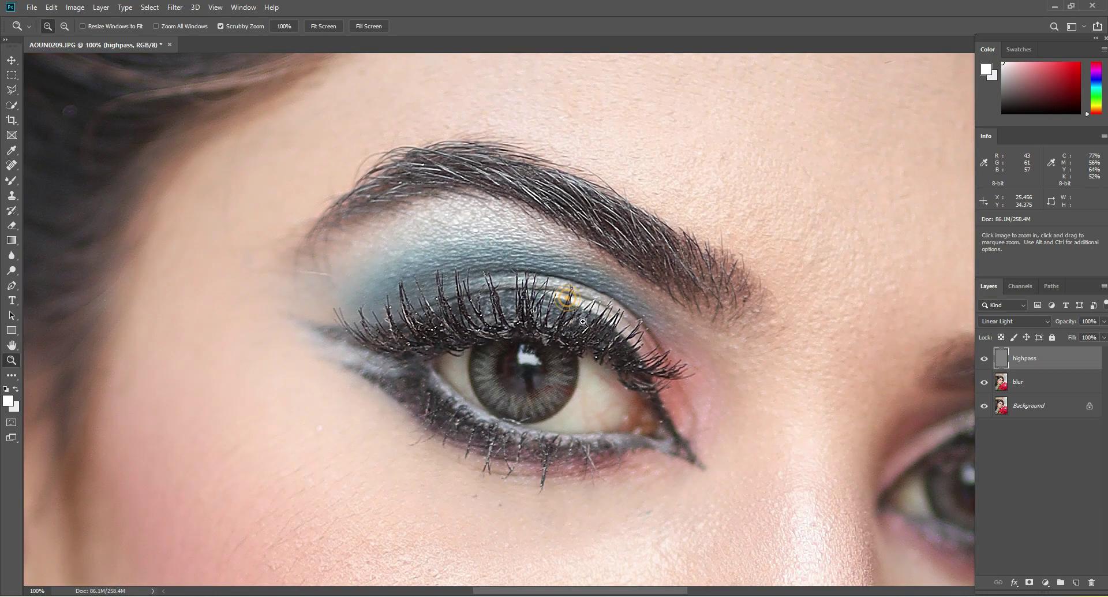
{"action": "left_click", "coordinate": [984, 359]}
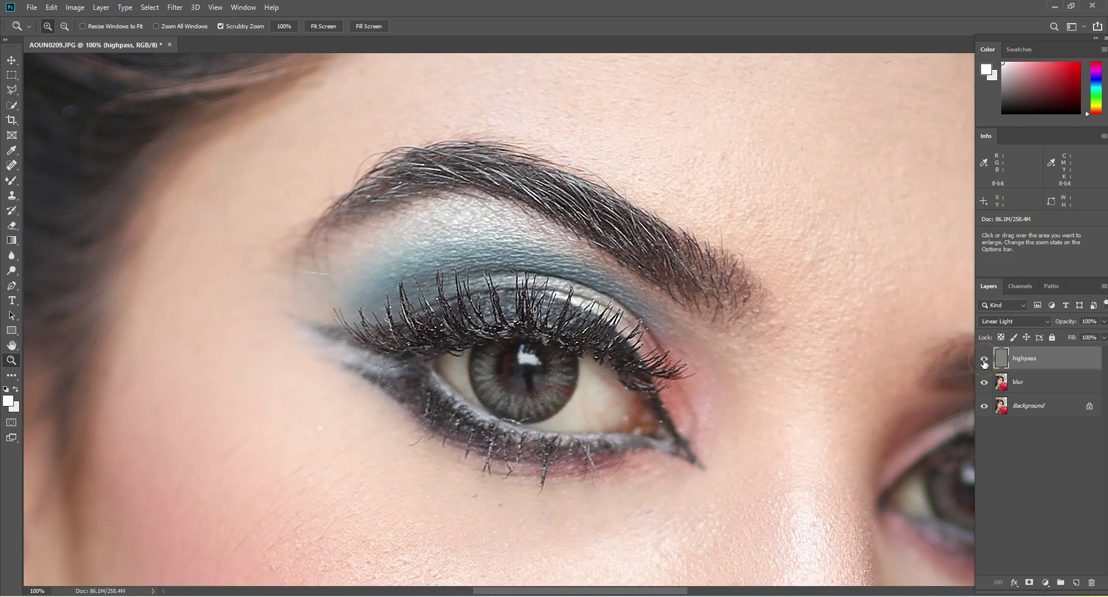
{"action": "right_click", "coordinate": [682, 234]}
{"action": "left_click", "coordinate": [718, 238]}
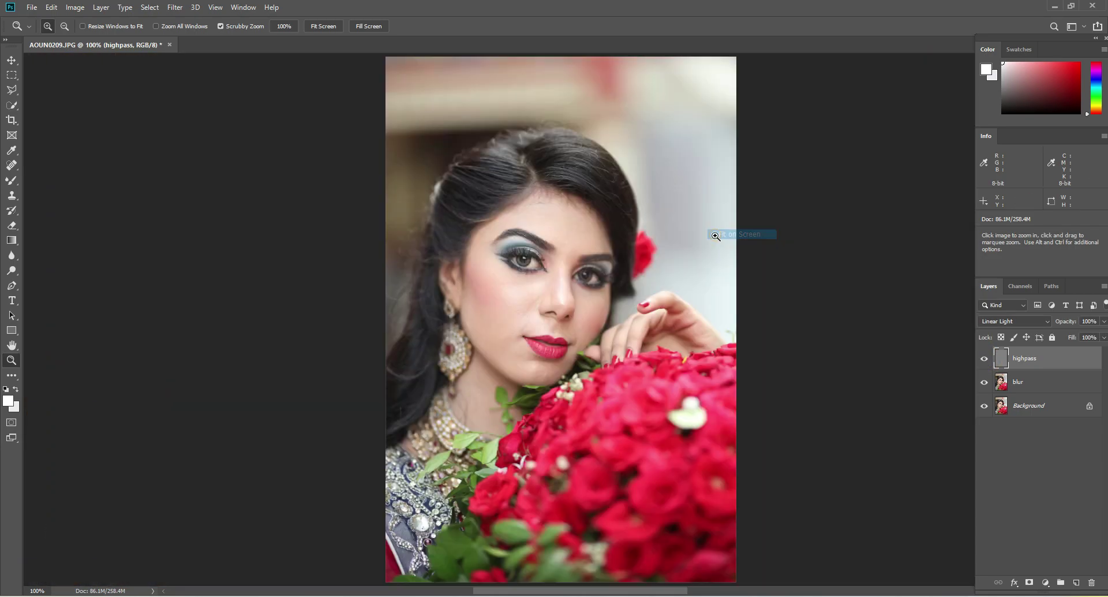
Apply a Gaussian Blur with a radius of 1.1 pixels to the blur layer.
{"action": "left_click", "coordinate": [542, 271]}
{"action": "left_click", "coordinate": [1033, 382]}
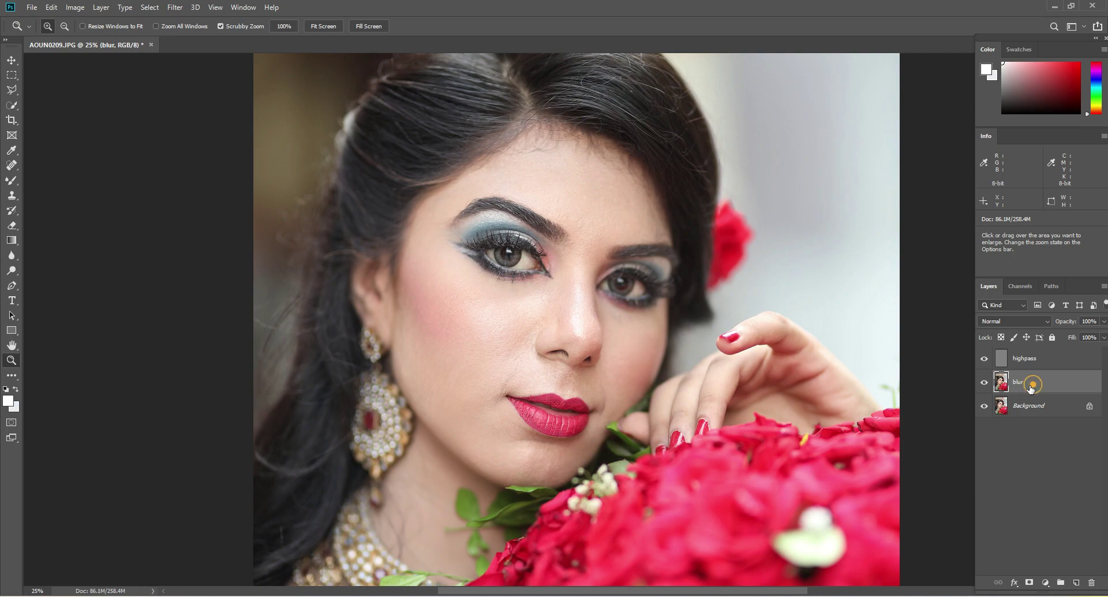
{"action": "left_click", "coordinate": [175, 8]}
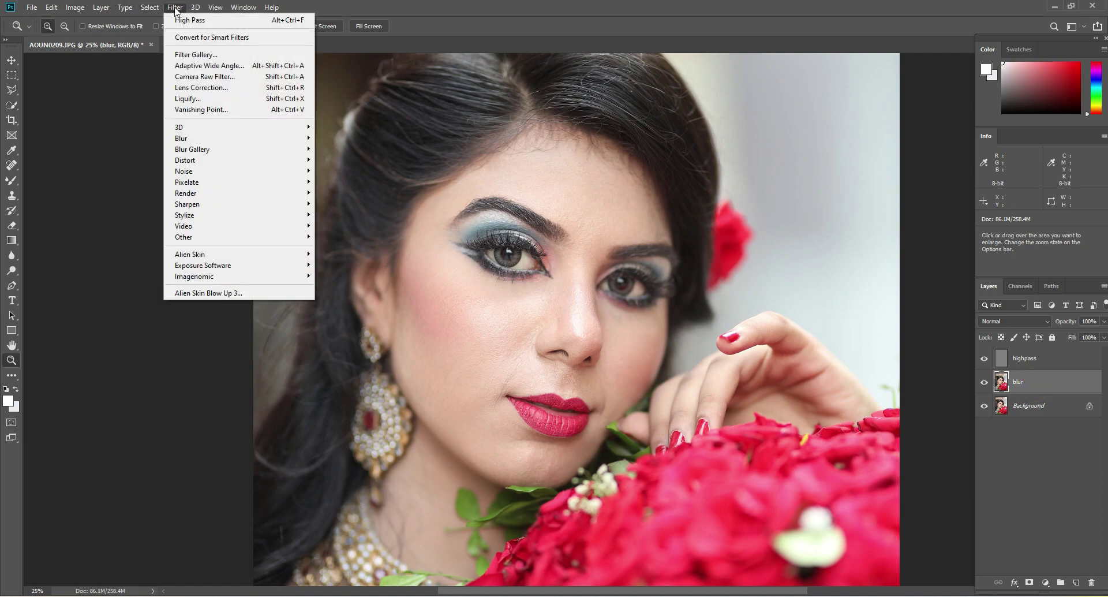
{"action": "left_click", "coordinate": [205, 137]}
{"action": "left_click", "coordinate": [362, 186]}
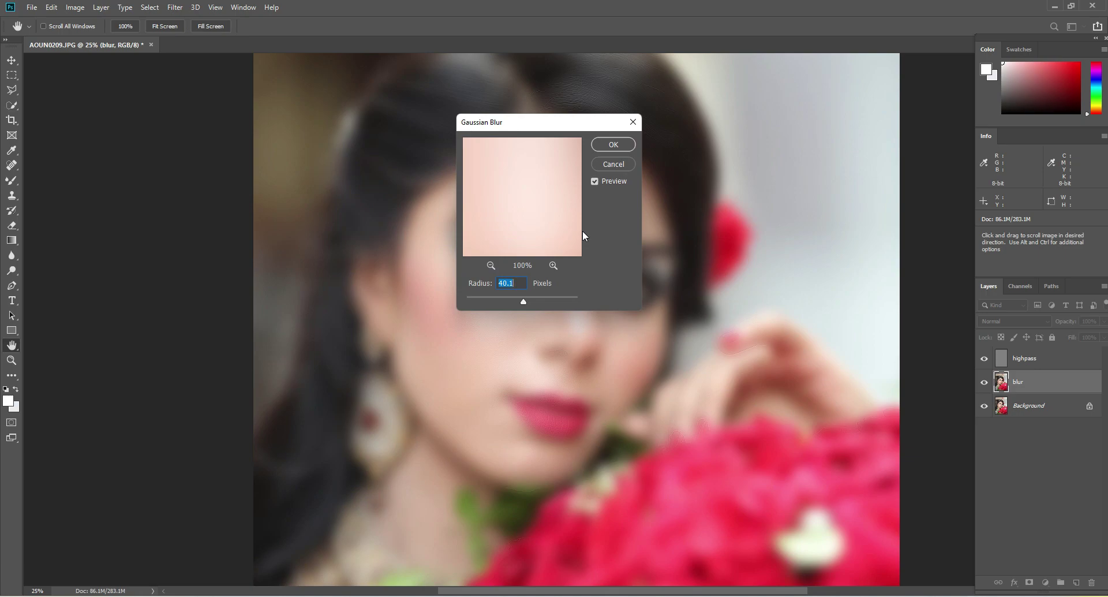
{"action": "type", "text": "1"}
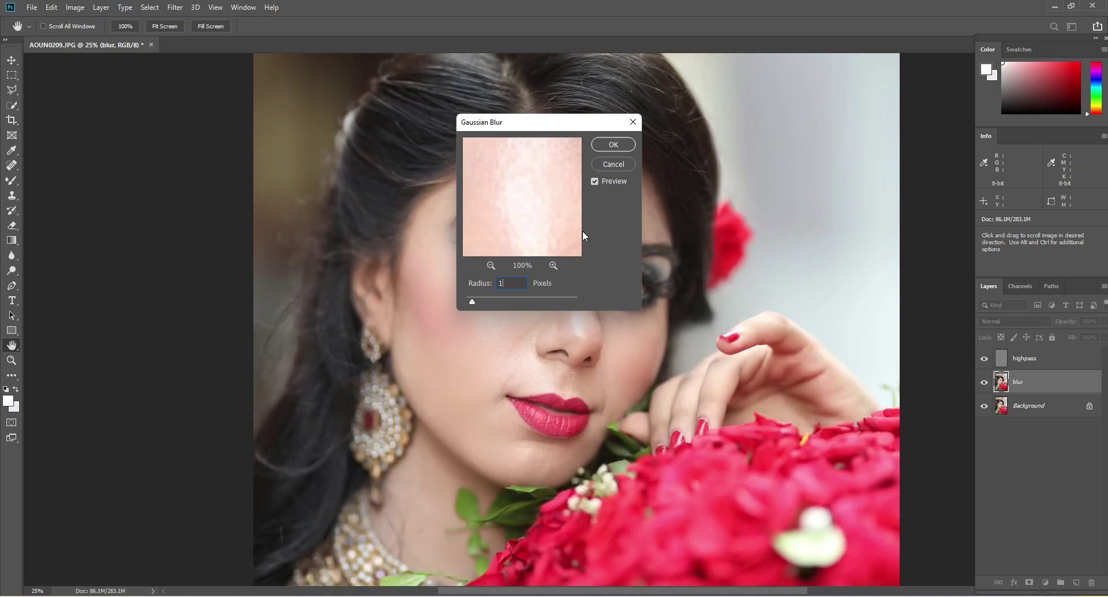
{"action": "type", "text": ".1"}
{"action": "key", "text": "Return"}
Set up the Mixer Brush for the blur layer with Wet at 18% and a brush size of 200.
{"action": "key", "text": "z"}
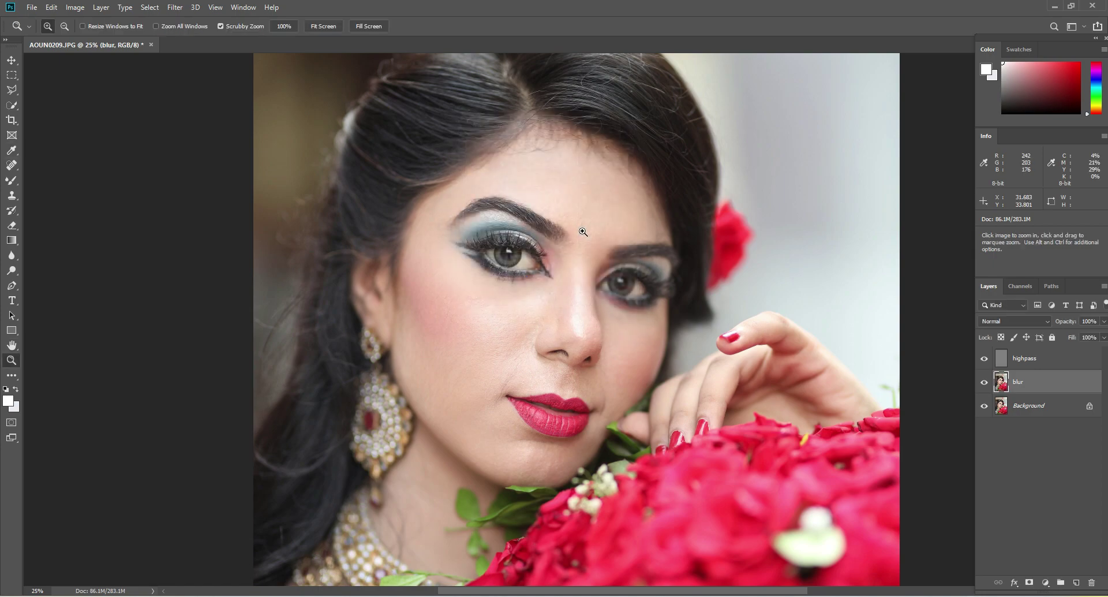
{"action": "left_click", "coordinate": [594, 165]}
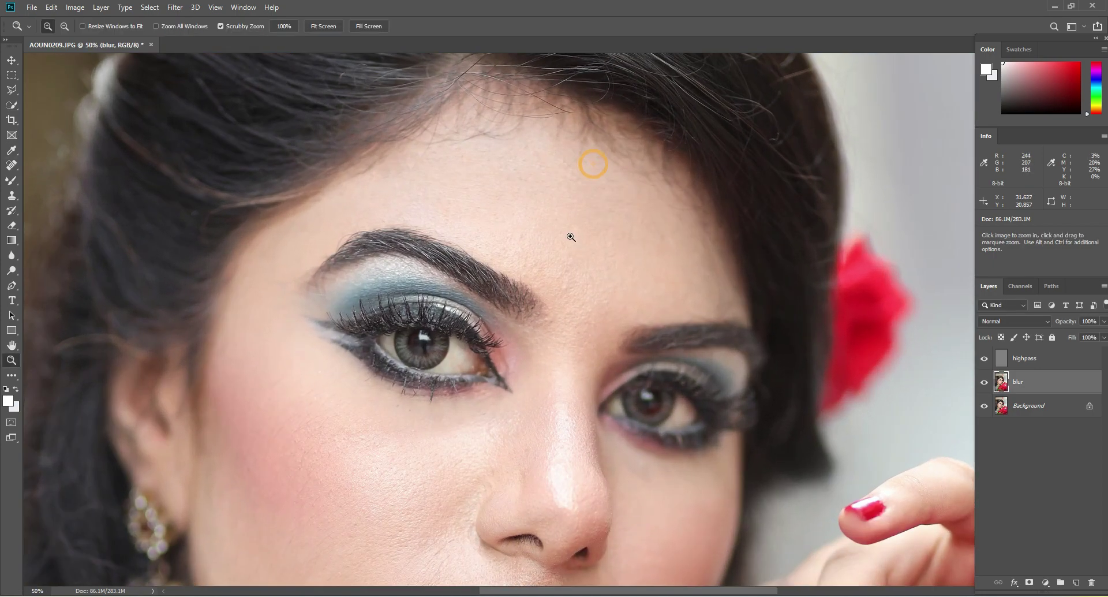
{"action": "scroll", "coordinate": [571, 237], "scroll_direction": "down", "scroll_amount": 1}
{"action": "left_click_drag", "start_coordinate": [17, 178], "coordinate": [65, 212]}
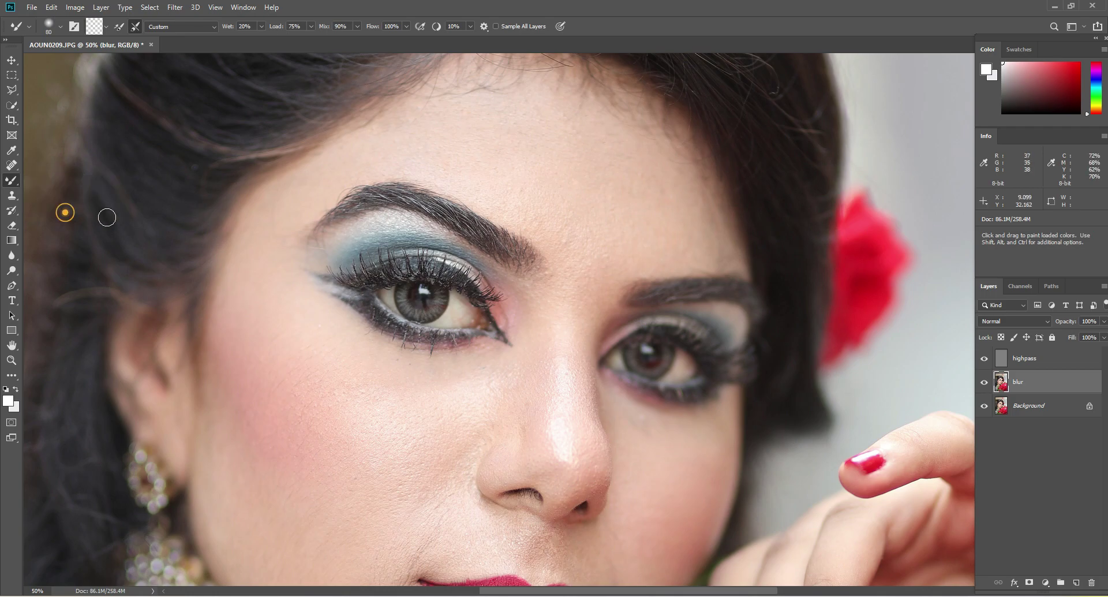
{"action": "left_click", "coordinate": [262, 27]}
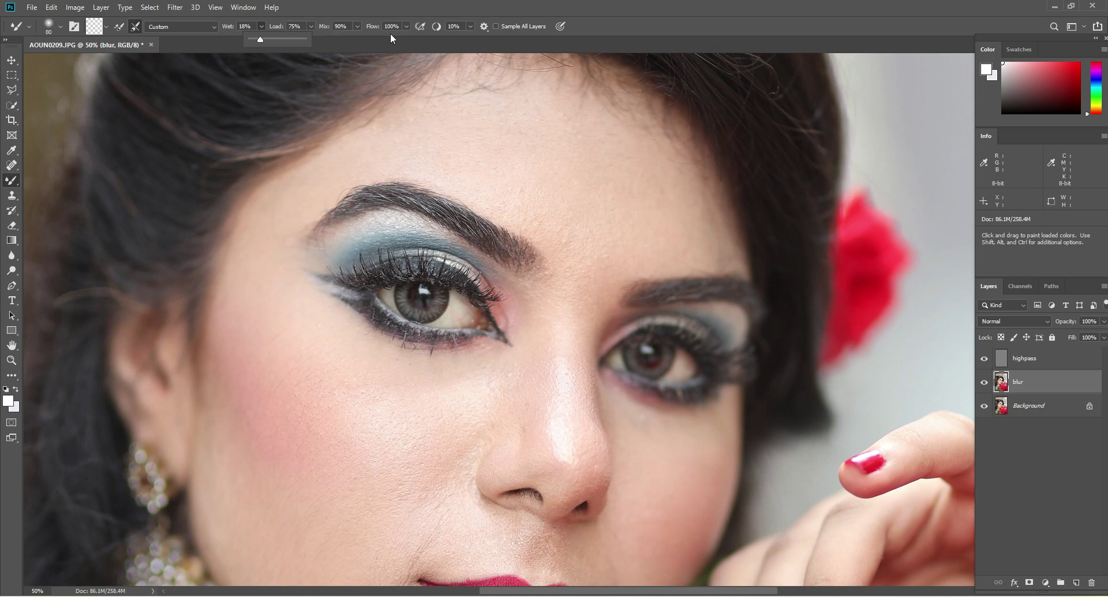
{"action": "left_click", "coordinate": [374, 8]}
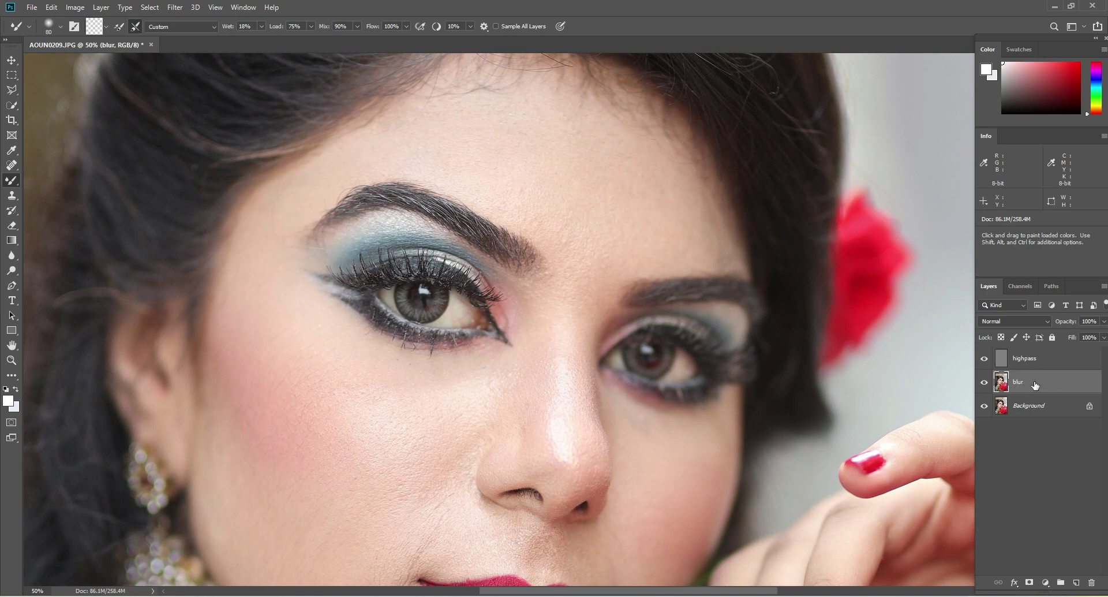
{"action": "right_click", "coordinate": [581, 162]}
{"action": "left_click_drag", "start_coordinate": [682, 191], "coordinate": [681, 191]}
{"action": "left_click", "coordinate": [533, 151]}
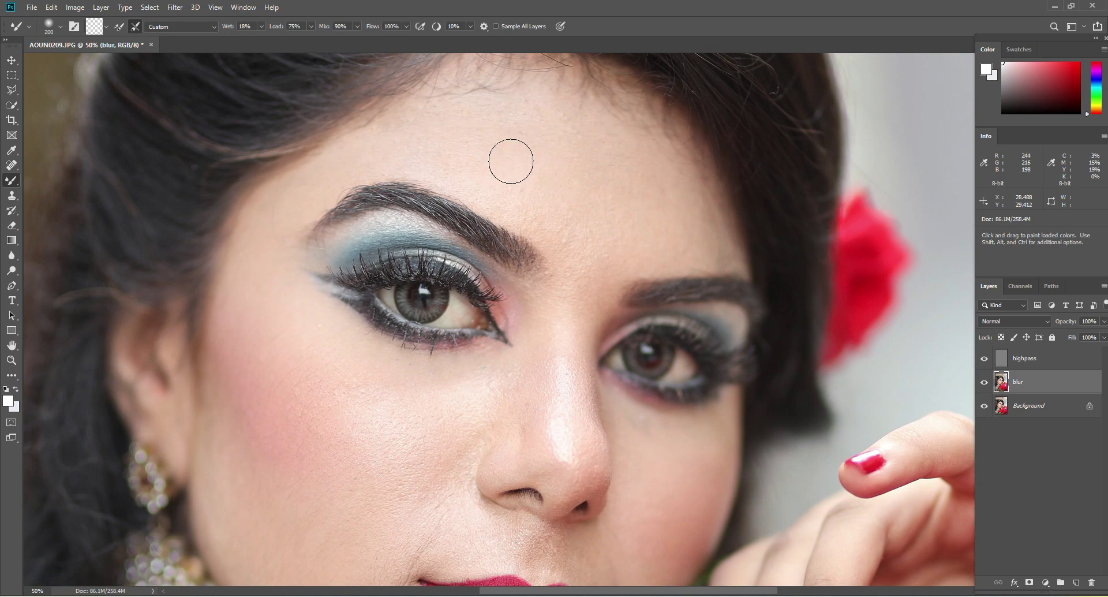
Smooth the forehead from the hairline to the eyebrows with the Mixer Brush, varying the brush size between 175 and 300.
{"action": "scroll", "coordinate": [511, 161], "scroll_direction": "up", "scroll_amount": 2}
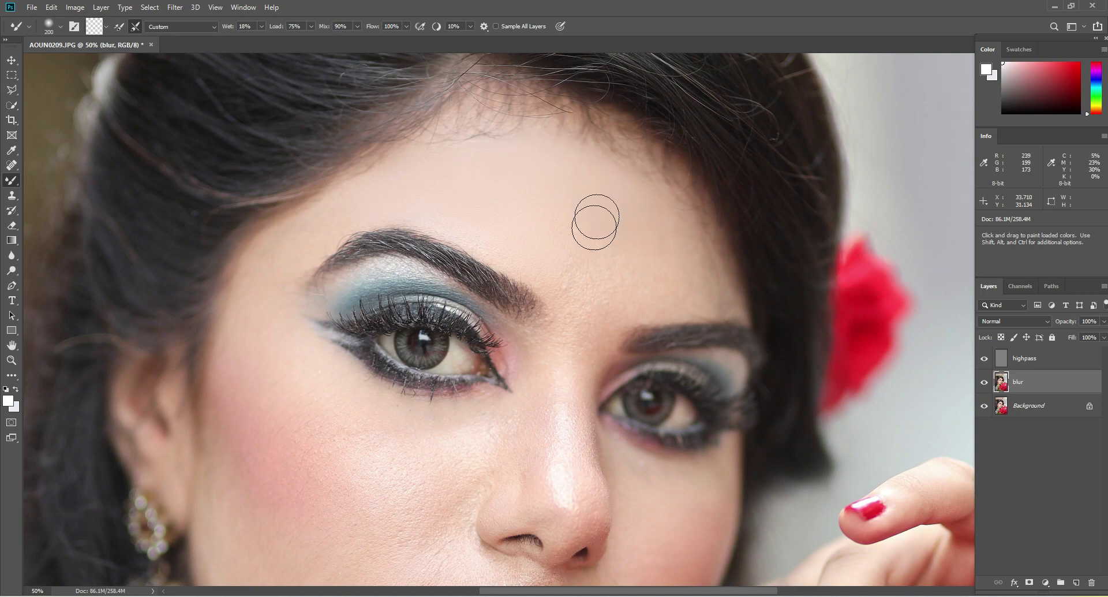
{"action": "key", "text": "bracketright"}
{"action": "key", "text": "bracketright"}
{"action": "mouse_move", "coordinate": [512, 198]}
{"action": "left_mouse_down"}
{"action": "mouse_move", "coordinate": [595, 214]}
{"action": "mouse_move", "coordinate": [573, 241]}
{"action": "mouse_move", "coordinate": [559, 236]}
{"action": "mouse_move", "coordinate": [612, 238]}
{"action": "mouse_move", "coordinate": [620, 275]}
{"action": "mouse_move", "coordinate": [686, 271]}
{"action": "mouse_move", "coordinate": [668, 224]}
{"action": "mouse_move", "coordinate": [696, 273]}
{"action": "mouse_move", "coordinate": [677, 235]}
{"action": "mouse_move", "coordinate": [641, 240]}
{"action": "mouse_move", "coordinate": [668, 291]}
{"action": "left_mouse_up"}
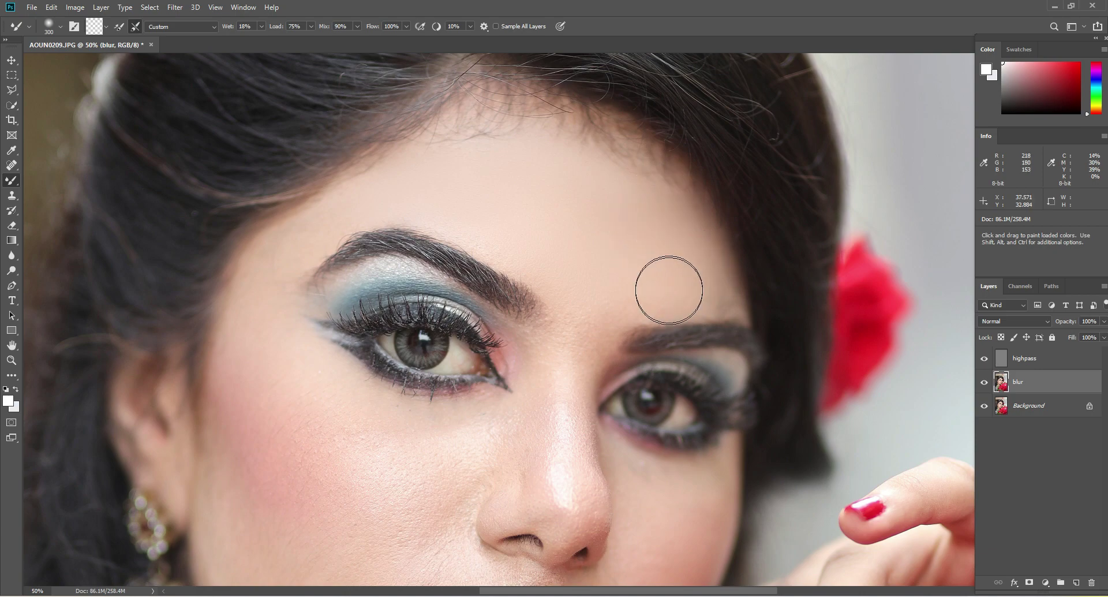
{"action": "key", "text": "bracketleft"}
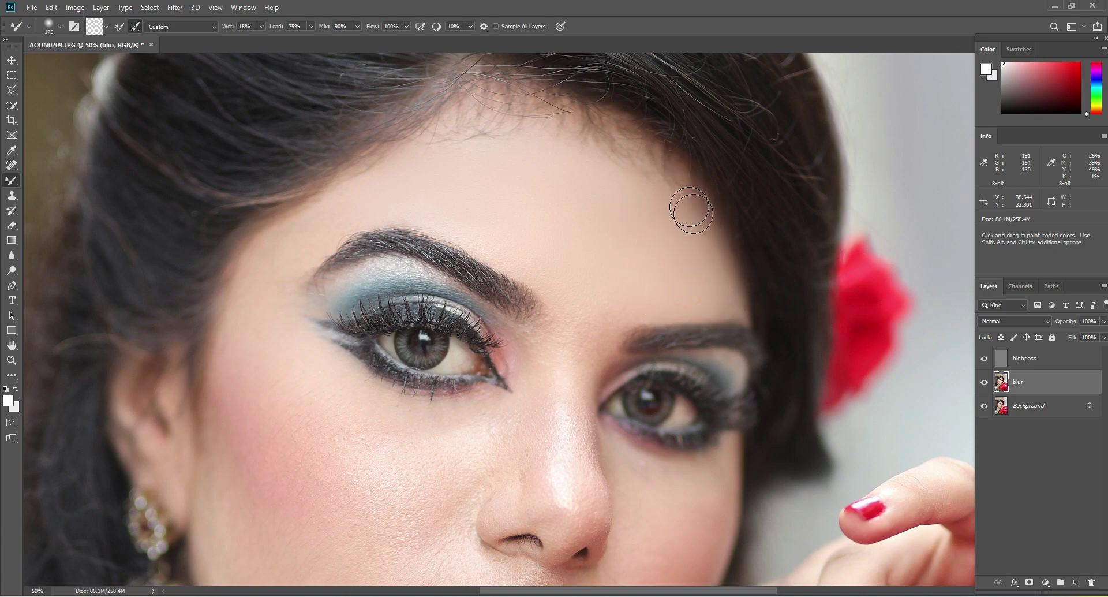
{"action": "key", "text": "bracketright"}
{"action": "mouse_move", "coordinate": [667, 268]}
{"action": "left_mouse_down"}
{"action": "mouse_move", "coordinate": [625, 286]}
{"action": "mouse_move", "coordinate": [572, 314]}
{"action": "mouse_move", "coordinate": [586, 294]}
{"action": "mouse_move", "coordinate": [576, 266]}
{"action": "left_mouse_up"}
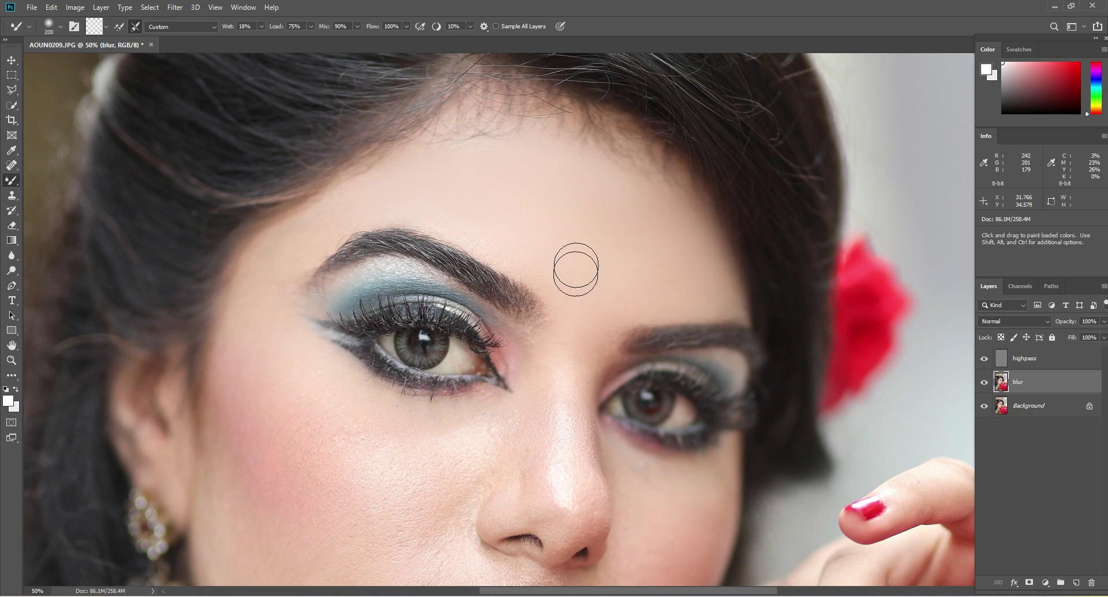
{"action": "key", "text": "bracketright"}
{"action": "scroll", "coordinate": [519, 208], "scroll_direction": "up", "scroll_amount": 2}
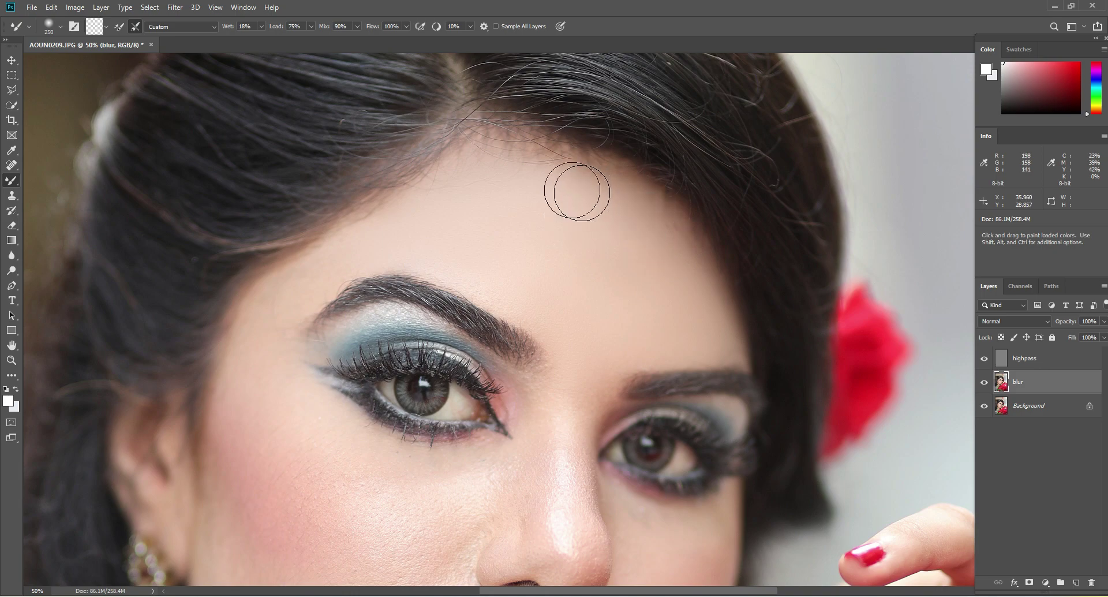
Smooth the temple and upper cheek on the earring side with the Mixer Brush at sizes from 200 to 400.
{"action": "scroll", "coordinate": [404, 202], "scroll_direction": "down", "scroll_amount": 5}
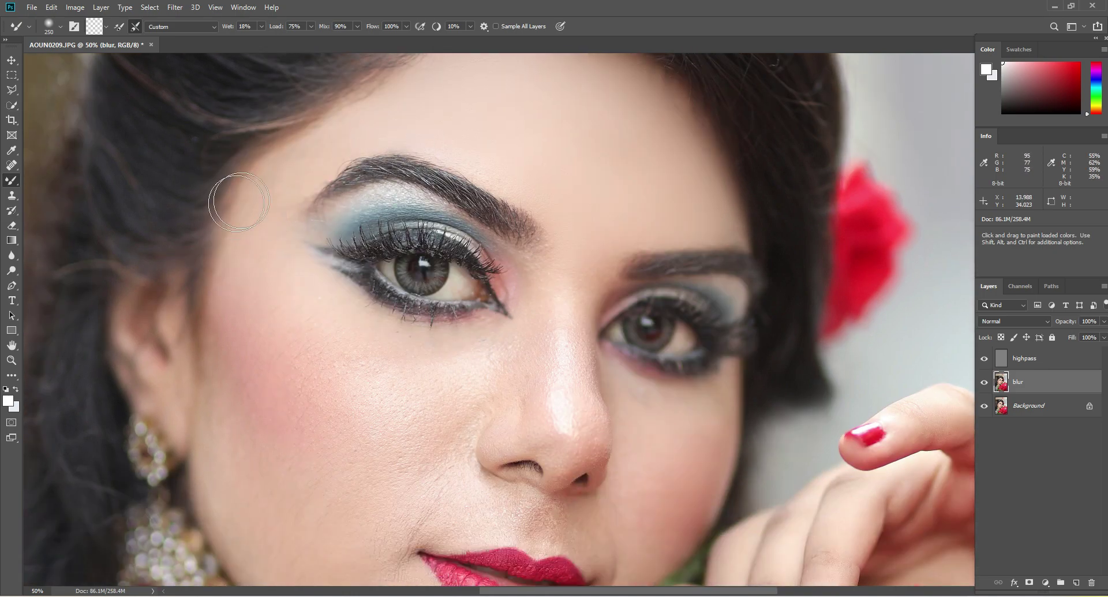
{"action": "key", "text": "bracketleft"}
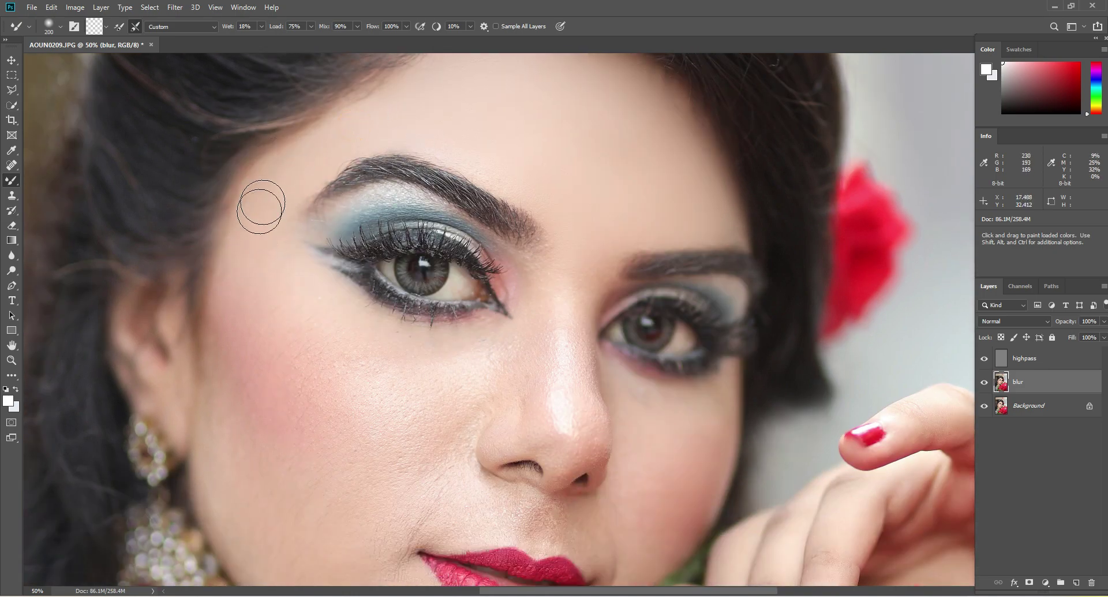
{"action": "scroll", "coordinate": [267, 186], "scroll_direction": "down", "scroll_amount": 2}
{"action": "key", "text": "bracketright"}
{"action": "key", "text": "bracketright"}
{"action": "key", "text": "bracketright"}
{"action": "key", "text": "bracketright"}
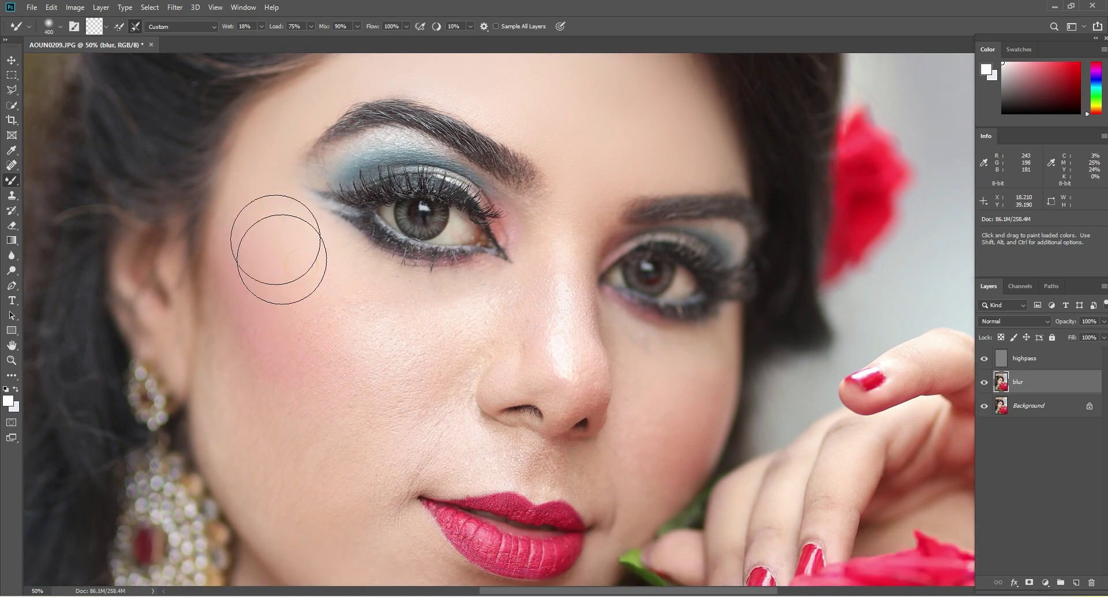
{"action": "mouse_move", "coordinate": [282, 259]}
{"action": "left_mouse_down"}
{"action": "mouse_move", "coordinate": [336, 379]}
{"action": "mouse_move", "coordinate": [279, 267]}
{"action": "mouse_move", "coordinate": [257, 282]}
{"action": "mouse_move", "coordinate": [275, 396]}
{"action": "left_mouse_up"}
{"action": "key", "text": "bracketleft"}
{"action": "key", "text": "bracketleft"}
{"action": "mouse_move", "coordinate": [309, 256]}
{"action": "left_mouse_down"}
{"action": "mouse_move", "coordinate": [415, 299]}
{"action": "mouse_move", "coordinate": [507, 294]}
{"action": "mouse_move", "coordinate": [455, 330]}
{"action": "mouse_move", "coordinate": [421, 438]}
{"action": "mouse_move", "coordinate": [358, 403]}
{"action": "mouse_move", "coordinate": [323, 363]}
{"action": "left_mouse_up"}
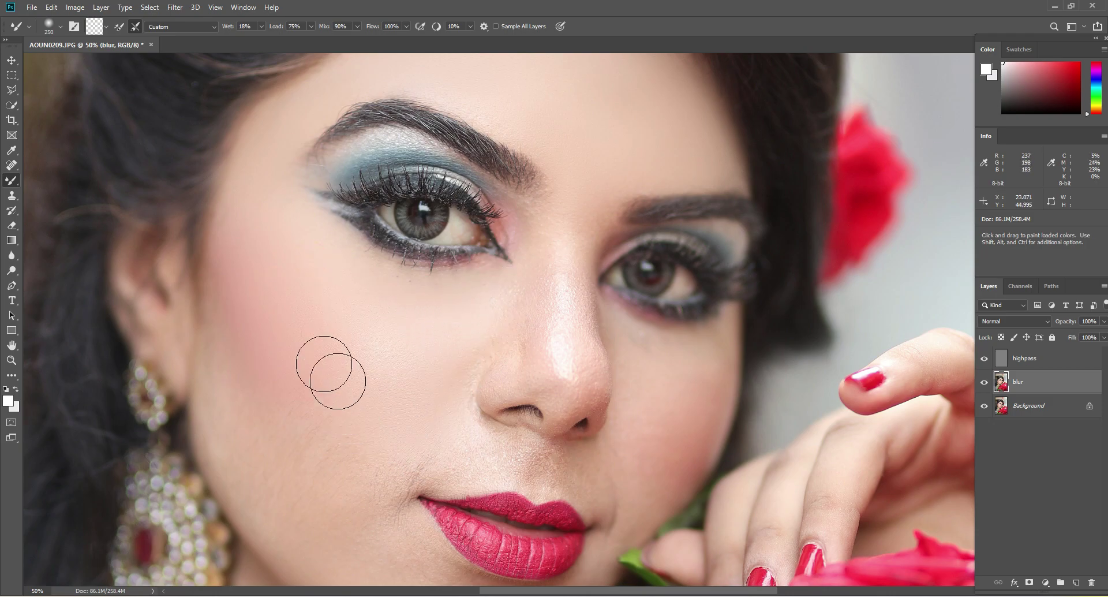
Smooth the lower cheek, jaw and chin on the earring side, reducing the Mixer Brush to 200 around the mouth.
{"action": "scroll", "coordinate": [338, 381], "scroll_direction": "down", "scroll_amount": 3}
{"action": "key", "text": "bracketright"}
{"action": "key", "text": "bracketright"}
{"action": "mouse_move", "coordinate": [333, 243]}
{"action": "left_mouse_down"}
{"action": "mouse_move", "coordinate": [348, 336]}
{"action": "mouse_move", "coordinate": [376, 371]}
{"action": "mouse_move", "coordinate": [360, 340]}
{"action": "mouse_move", "coordinate": [337, 371]}
{"action": "mouse_move", "coordinate": [275, 263]}
{"action": "mouse_move", "coordinate": [290, 229]}
{"action": "mouse_move", "coordinate": [267, 260]}
{"action": "mouse_move", "coordinate": [263, 302]}
{"action": "mouse_move", "coordinate": [283, 368]}
{"action": "mouse_move", "coordinate": [244, 214]}
{"action": "mouse_move", "coordinate": [248, 271]}
{"action": "mouse_move", "coordinate": [365, 460]}
{"action": "mouse_move", "coordinate": [368, 418]}
{"action": "mouse_move", "coordinate": [389, 416]}
{"action": "mouse_move", "coordinate": [364, 422]}
{"action": "mouse_move", "coordinate": [430, 464]}
{"action": "mouse_move", "coordinate": [511, 458]}
{"action": "mouse_move", "coordinate": [483, 434]}
{"action": "mouse_move", "coordinate": [450, 427]}
{"action": "mouse_move", "coordinate": [520, 437]}
{"action": "mouse_move", "coordinate": [429, 444]}
{"action": "mouse_move", "coordinate": [517, 456]}
{"action": "mouse_move", "coordinate": [456, 461]}
{"action": "mouse_move", "coordinate": [480, 468]}
{"action": "mouse_move", "coordinate": [412, 460]}
{"action": "mouse_move", "coordinate": [438, 471]}
{"action": "left_mouse_up"}
{"action": "scroll", "coordinate": [369, 418], "scroll_direction": "down", "scroll_amount": 1}
{"action": "key", "text": "bracketleft"}
{"action": "key", "text": "bracketleft"}
{"action": "key", "text": "bracketleft"}
{"action": "scroll", "coordinate": [415, 409], "scroll_direction": "up", "scroll_amount": 2}
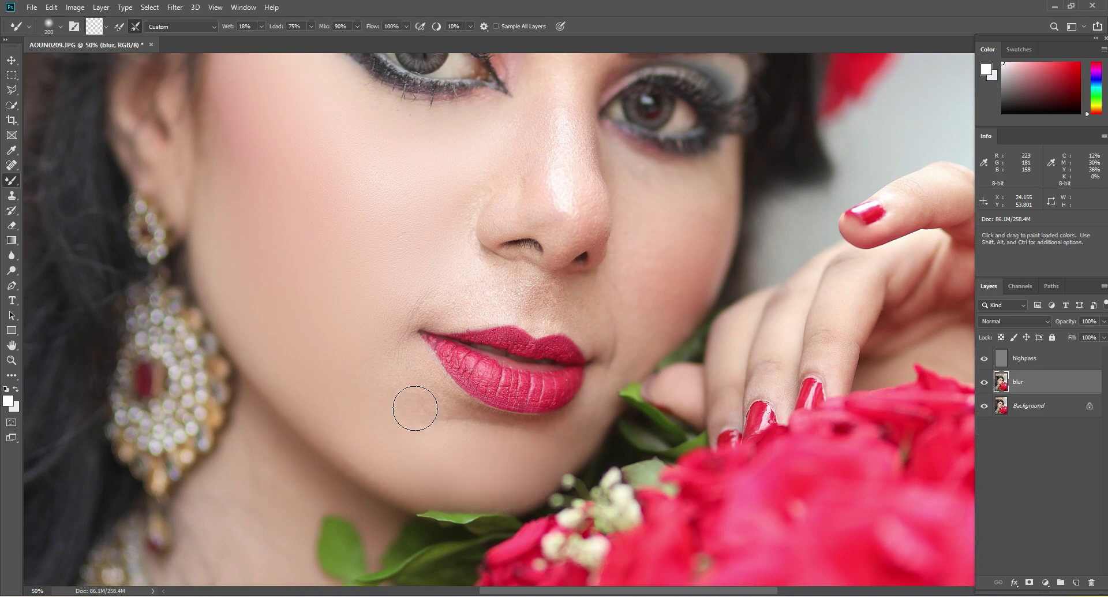
{"action": "mouse_move", "coordinate": [412, 397]}
{"action": "left_mouse_down"}
{"action": "mouse_move", "coordinate": [426, 431]}
{"action": "mouse_move", "coordinate": [456, 450]}
{"action": "mouse_move", "coordinate": [425, 408]}
{"action": "mouse_move", "coordinate": [475, 441]}
{"action": "mouse_move", "coordinate": [419, 395]}
{"action": "mouse_move", "coordinate": [458, 442]}
{"action": "mouse_move", "coordinate": [490, 449]}
{"action": "left_mouse_up"}
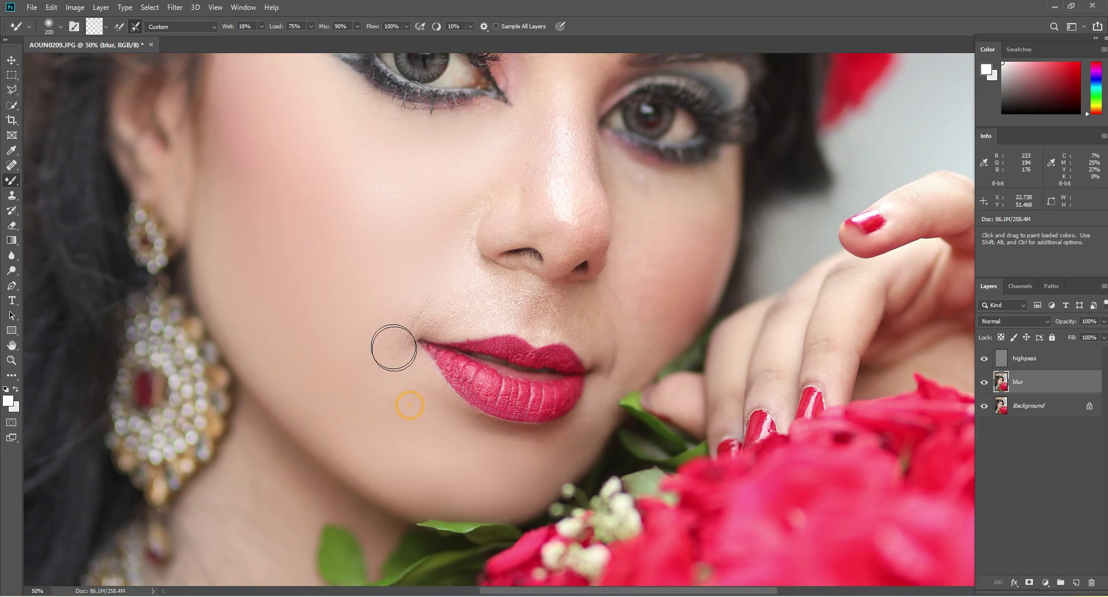
Blend the highlights on the nose bridge and tip, plus the crease from the nostril to the mouth corner, with the Mixer Brush.
{"action": "scroll", "coordinate": [394, 347], "scroll_direction": "up", "scroll_amount": 10}
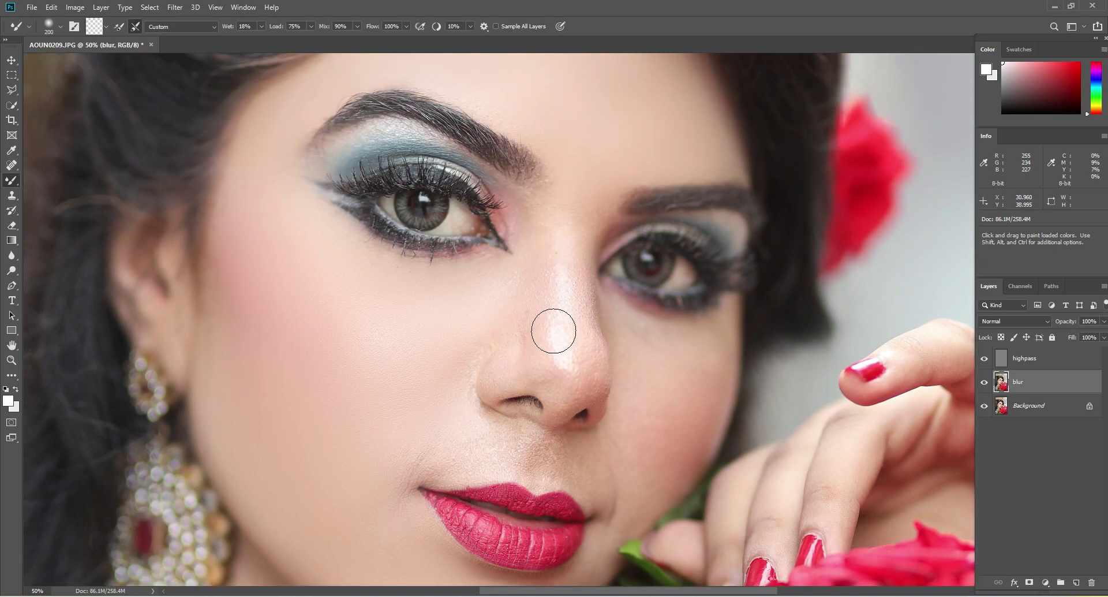
{"action": "mouse_move", "coordinate": [554, 331]}
{"action": "left_mouse_down"}
{"action": "mouse_move", "coordinate": [553, 211]}
{"action": "mouse_move", "coordinate": [564, 233]}
{"action": "mouse_move", "coordinate": [557, 299]}
{"action": "mouse_move", "coordinate": [567, 246]}
{"action": "mouse_move", "coordinate": [568, 322]}
{"action": "mouse_move", "coordinate": [569, 293]}
{"action": "left_mouse_up"}
{"action": "mouse_move", "coordinate": [581, 376]}
{"action": "left_mouse_down"}
{"action": "mouse_move", "coordinate": [554, 337]}
{"action": "mouse_move", "coordinate": [539, 356]}
{"action": "mouse_move", "coordinate": [546, 388]}
{"action": "mouse_move", "coordinate": [576, 386]}
{"action": "mouse_move", "coordinate": [532, 369]}
{"action": "mouse_move", "coordinate": [488, 386]}
{"action": "mouse_move", "coordinate": [532, 309]}
{"action": "left_mouse_up"}
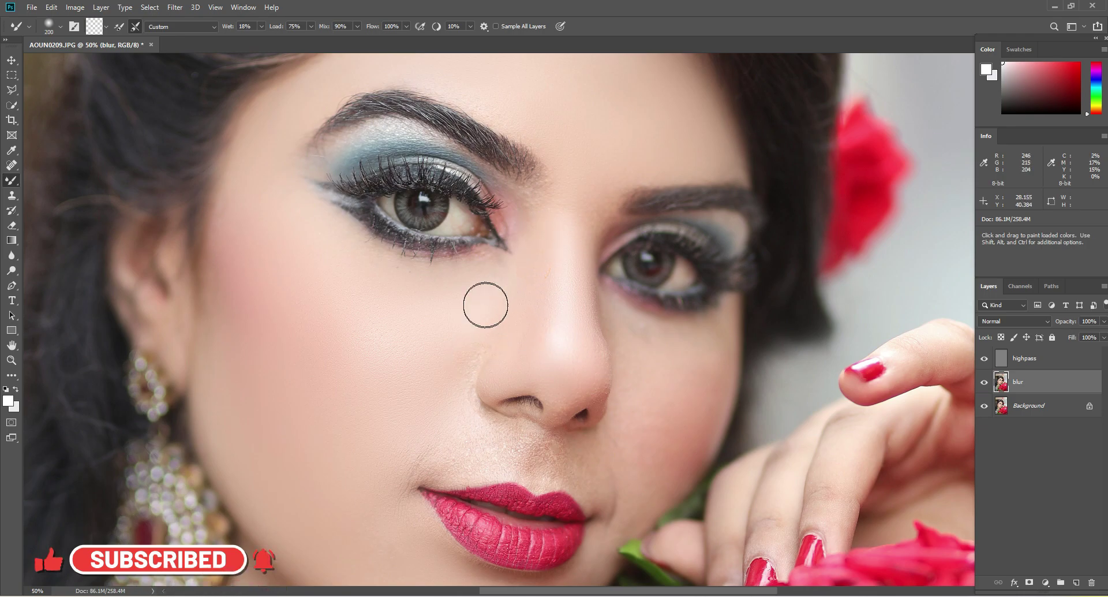
{"action": "key", "text": "bracketright"}
{"action": "key", "text": "bracketright"}
{"action": "mouse_move", "coordinate": [466, 351]}
{"action": "left_mouse_down"}
{"action": "mouse_move", "coordinate": [459, 410]}
{"action": "mouse_move", "coordinate": [491, 431]}
{"action": "mouse_move", "coordinate": [391, 479]}
{"action": "left_mouse_up"}
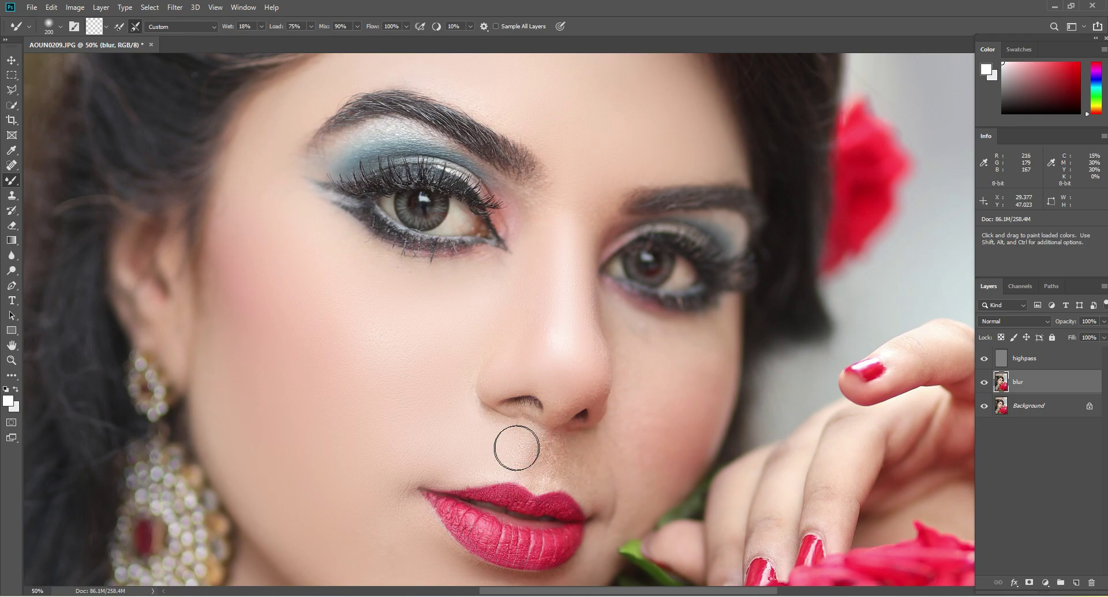
Smooth the skin between the nose and upper lip and around the mouth corners, reducing the Mixer Brush to 150.
{"action": "scroll", "coordinate": [515, 448], "scroll_direction": "down", "scroll_amount": 2}
{"action": "key", "text": "bracketright"}
{"action": "scroll", "coordinate": [442, 343], "scroll_direction": "down", "scroll_amount": 3}
{"action": "key", "text": "bracketright"}
{"action": "mouse_move", "coordinate": [399, 398]}
{"action": "left_mouse_down"}
{"action": "mouse_move", "coordinate": [401, 428]}
{"action": "mouse_move", "coordinate": [388, 389]}
{"action": "left_mouse_up"}
{"action": "scroll", "coordinate": [643, 327], "scroll_direction": "up", "scroll_amount": 2}
{"action": "key", "text": "bracketleft"}
{"action": "key", "text": "bracketleft"}
{"action": "key", "text": "bracketleft"}
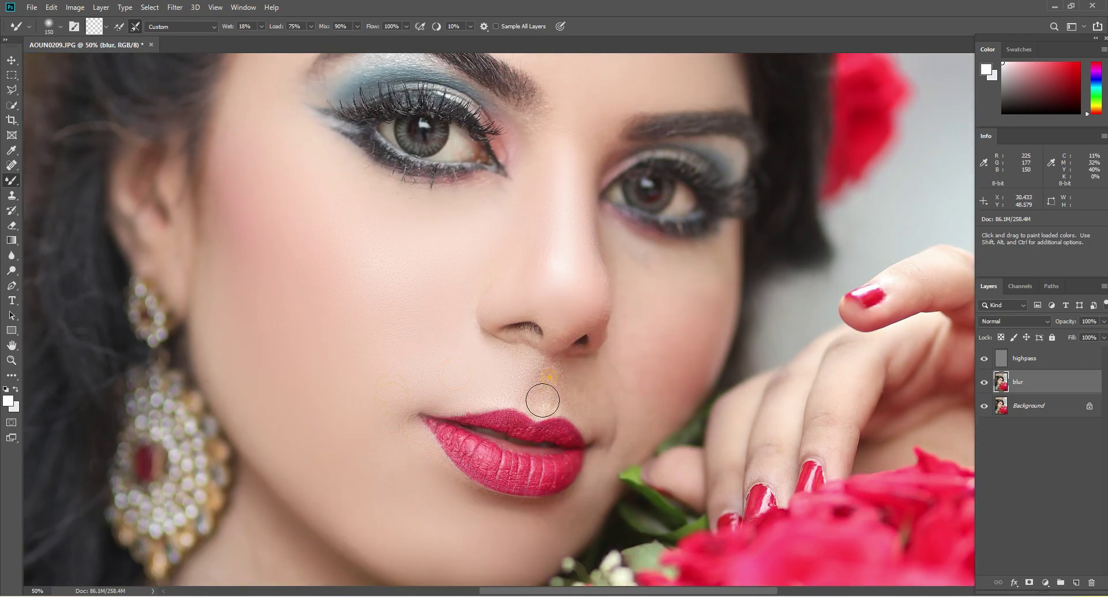
{"action": "left_click_drag", "start_coordinate": [612, 433], "coordinate": [610, 425]}
Smooth the cheek on the hand side from below the eye to the mouth corner with the Mixer Brush at size 200.
{"action": "scroll", "coordinate": [654, 354], "scroll_direction": "up", "scroll_amount": 2}
{"action": "key", "text": "bracketright"}
{"action": "key", "text": "bracketright"}
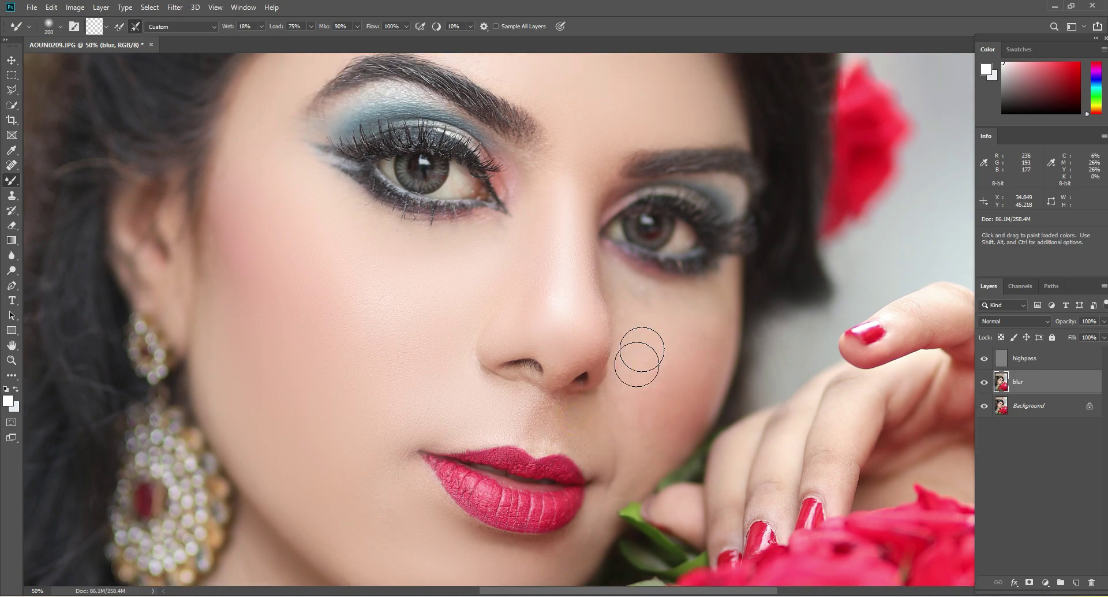
{"action": "mouse_move", "coordinate": [633, 369]}
{"action": "left_mouse_down"}
{"action": "mouse_move", "coordinate": [637, 306]}
{"action": "mouse_move", "coordinate": [691, 339]}
{"action": "mouse_move", "coordinate": [626, 408]}
{"action": "mouse_move", "coordinate": [631, 449]}
{"action": "left_mouse_up"}
{"action": "scroll", "coordinate": [628, 453], "scroll_direction": "down", "scroll_amount": 3}
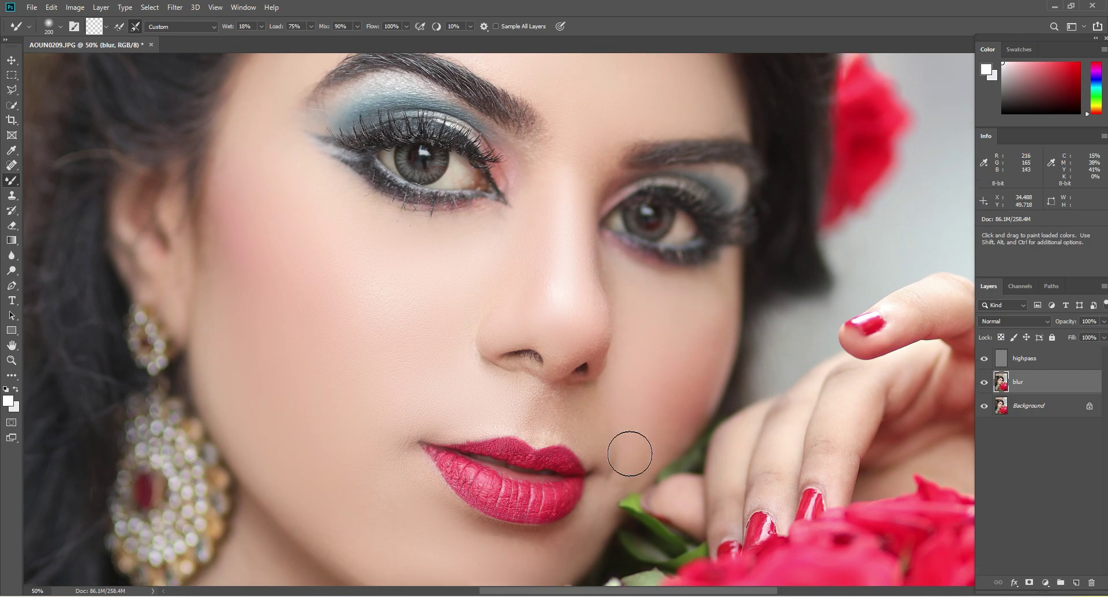
{"action": "key", "text": "bracketleft"}
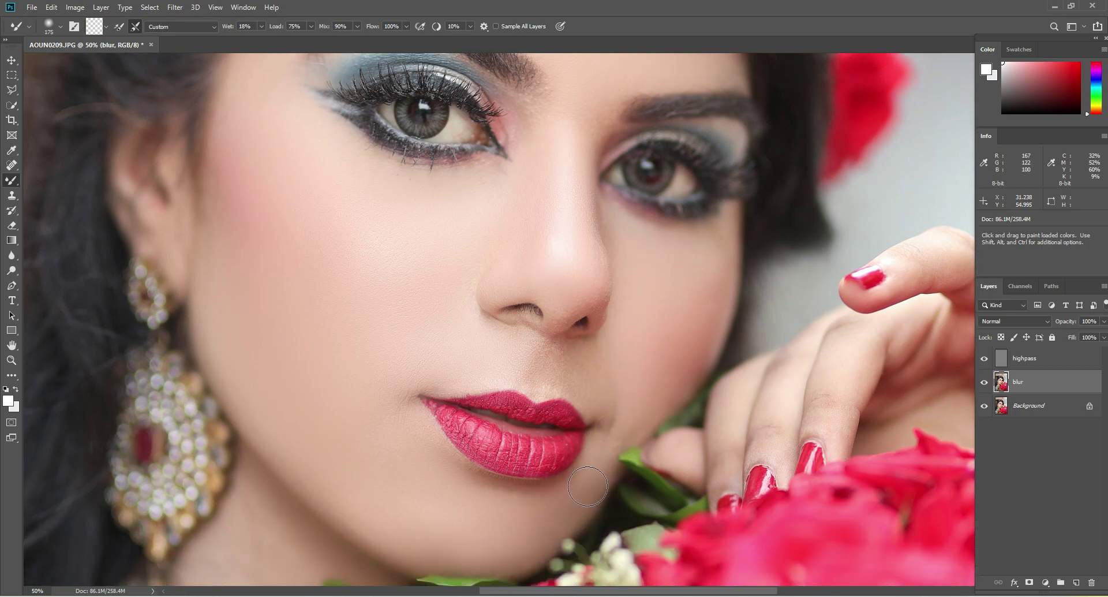
Blend the skin around the nostril and along the hand-side edge of the nose, reducing the Mixer Brush to 125.
{"action": "scroll", "coordinate": [563, 408], "scroll_direction": "up", "scroll_amount": 2}
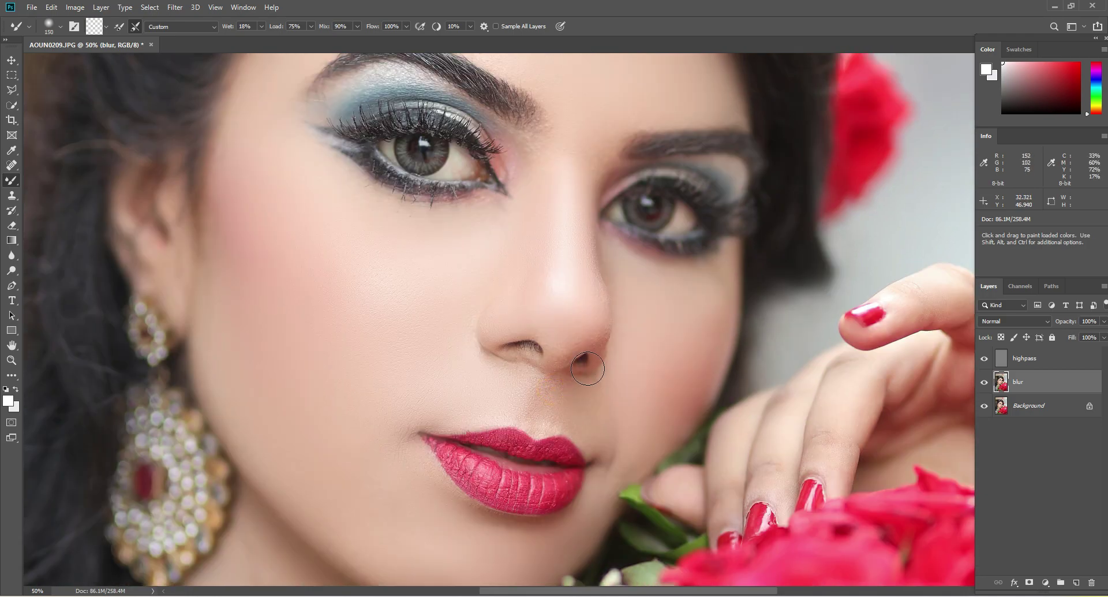
{"action": "scroll", "coordinate": [587, 368], "scroll_direction": "up", "scroll_amount": 2}
{"action": "key", "text": "bracketleft"}
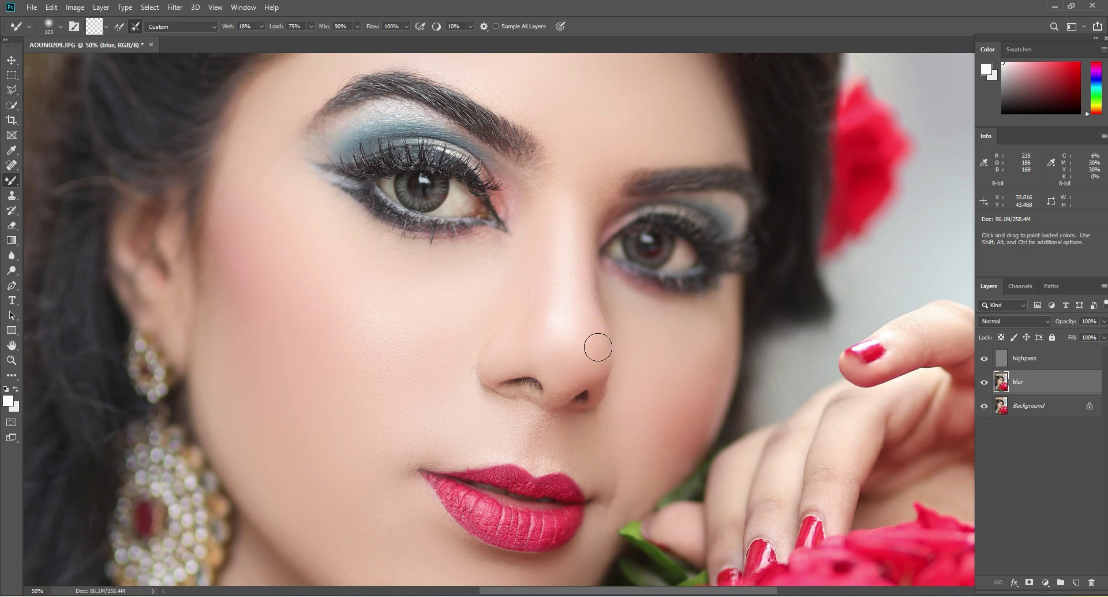
{"action": "key", "text": "bracketright"}
Smooth the eyelid and brow area of the hand-side eye with the Mixer Brush reduced to size 80.
{"action": "scroll", "coordinate": [591, 195], "scroll_direction": "up", "scroll_amount": 2}
{"action": "key", "text": "bracketleft"}
{"action": "key", "text": "bracketleft"}
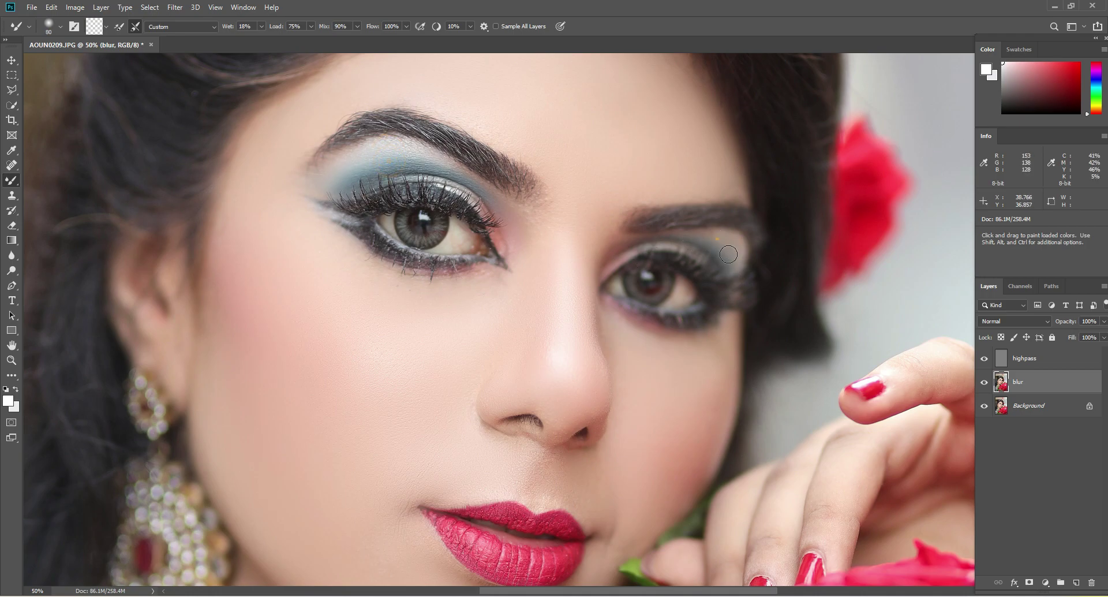
Blend the skin beside the nose and along the nose bridge, enlarging the Mixer Brush to 175.
{"action": "scroll", "coordinate": [683, 311], "scroll_direction": "down", "scroll_amount": 2}
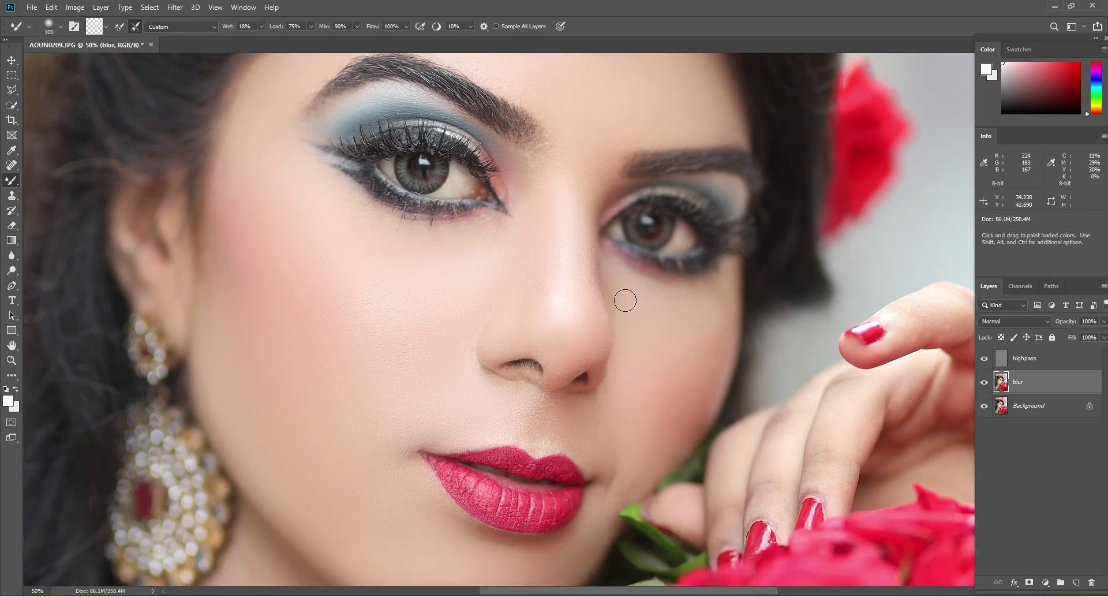
{"action": "key", "text": "]"}
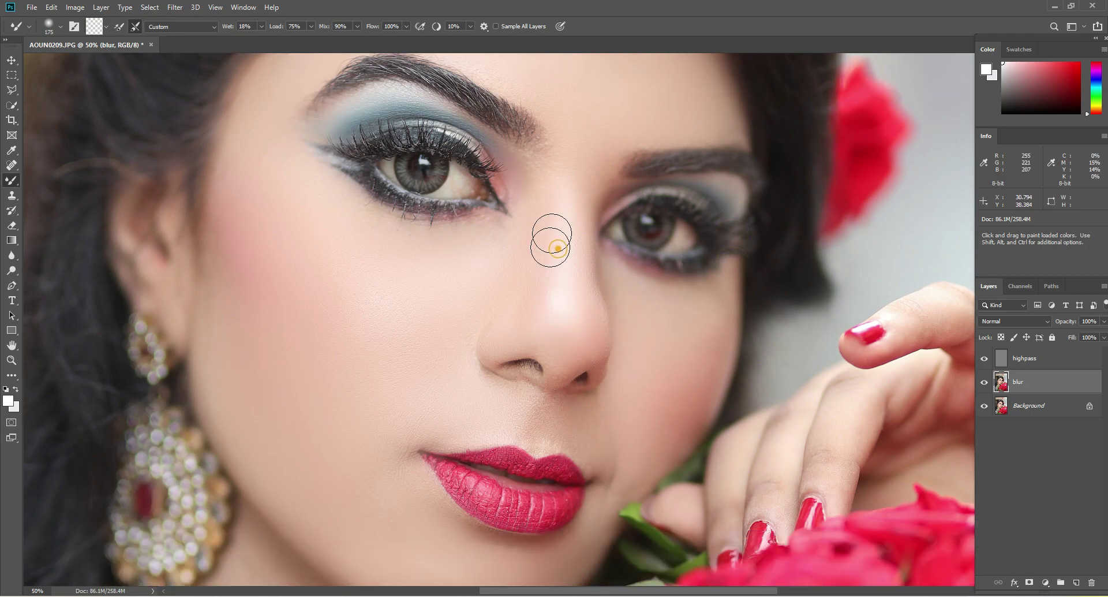
{"action": "scroll", "coordinate": [539, 306], "scroll_direction": "down", "scroll_amount": 4}
{"action": "scroll", "coordinate": [397, 372], "scroll_direction": "down", "scroll_amount": 8}
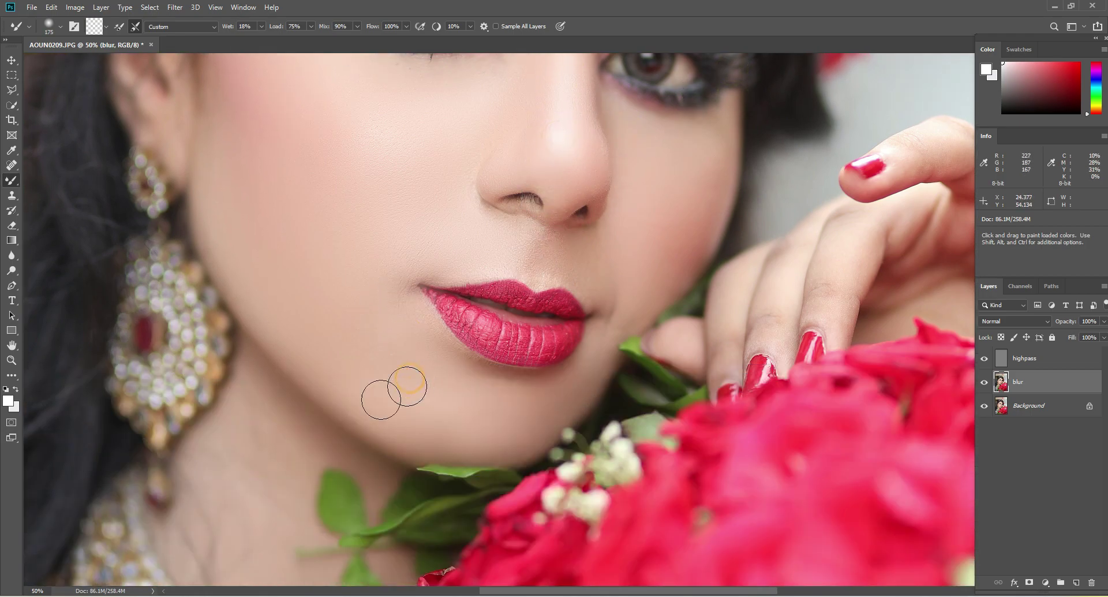
Smooth the neck between the jaw, earring and necklace with the Mixer Brush at size 300.
{"action": "key", "text": "]"}
{"action": "key", "text": "]"}
{"action": "key", "text": "]"}
{"action": "key", "text": "]"}
{"action": "left_click_drag", "start_coordinate": [249, 299], "coordinate": [250, 277]}
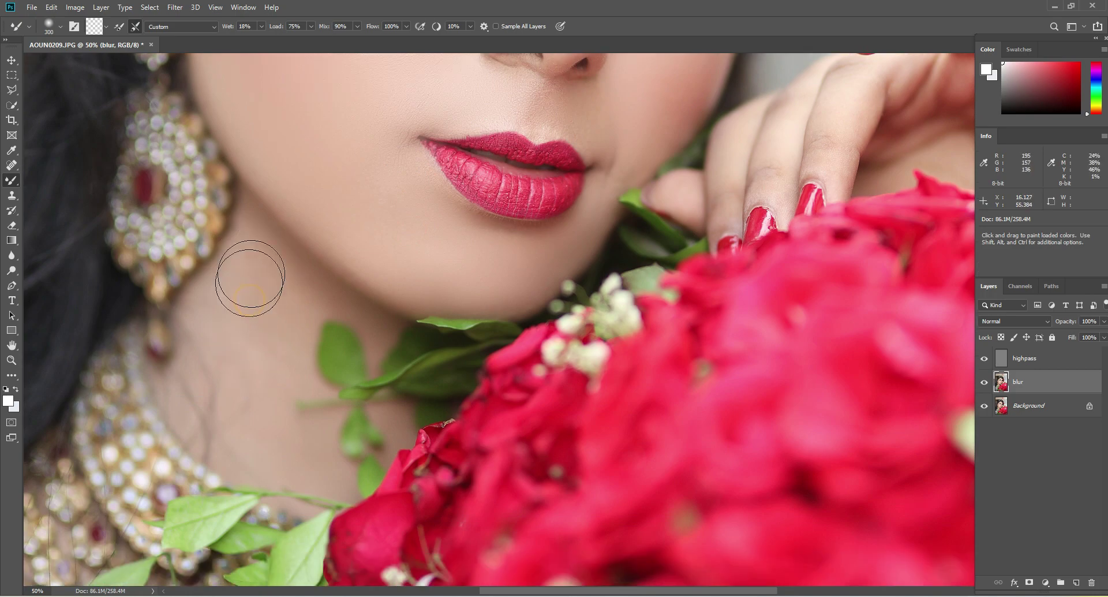
{"action": "mouse_move", "coordinate": [213, 369]}
{"action": "left_mouse_down"}
{"action": "mouse_move", "coordinate": [194, 410]}
{"action": "mouse_move", "coordinate": [229, 452]}
{"action": "mouse_move", "coordinate": [256, 443]}
{"action": "mouse_move", "coordinate": [248, 418]}
{"action": "mouse_move", "coordinate": [231, 413]}
{"action": "mouse_move", "coordinate": [231, 438]}
{"action": "mouse_move", "coordinate": [315, 451]}
{"action": "mouse_move", "coordinate": [236, 387]}
{"action": "mouse_move", "coordinate": [204, 380]}
{"action": "mouse_move", "coordinate": [251, 270]}
{"action": "mouse_move", "coordinate": [200, 352]}
{"action": "mouse_move", "coordinate": [226, 442]}
{"action": "mouse_move", "coordinate": [255, 433]}
{"action": "left_mouse_up"}
{"action": "scroll", "coordinate": [153, 392], "scroll_direction": "down", "scroll_amount": 2}
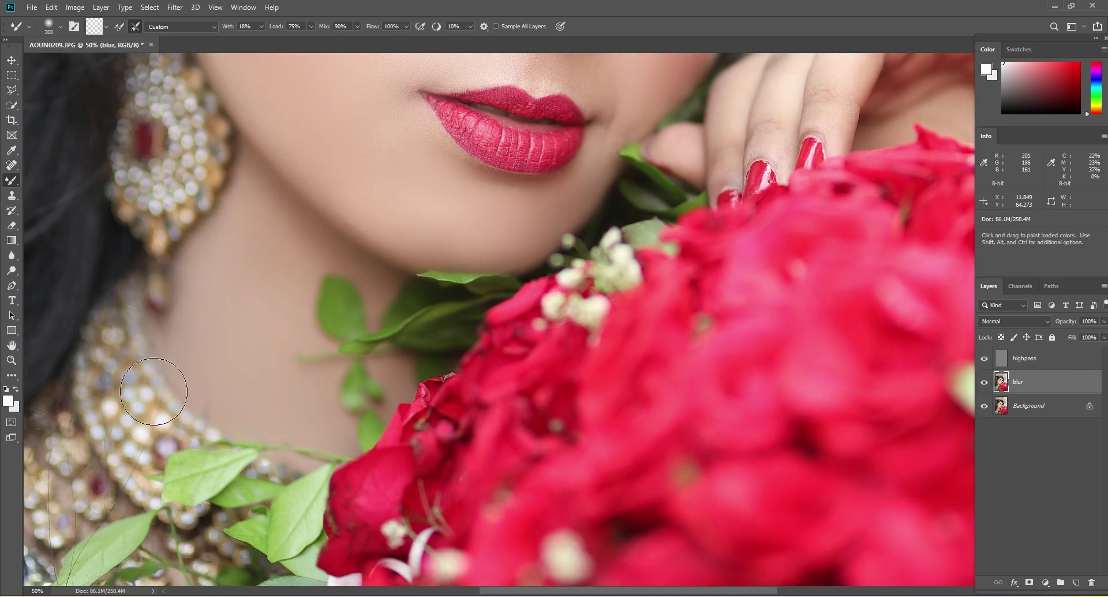
Check the whole portrait and even out the cheek on the hand side with the Mixer Brush at size 300.
{"action": "left_click", "coordinate": [13, 361]}
{"action": "left_click", "coordinate": [427, 259]}
{"action": "left_click", "coordinate": [598, 237]}
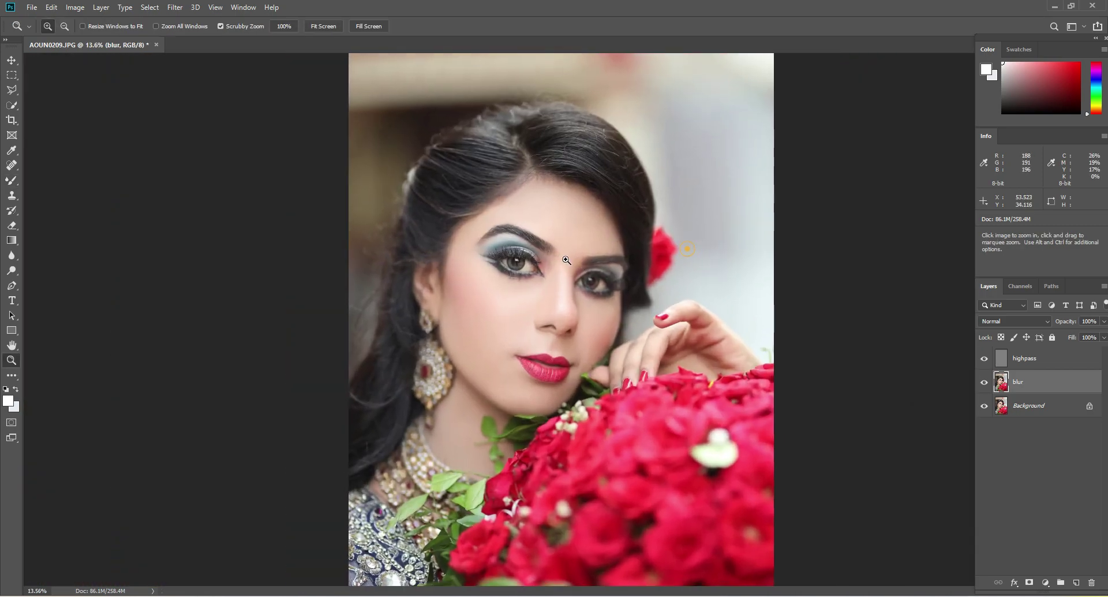
{"action": "left_click", "coordinate": [598, 237]}
{"action": "left_click", "coordinate": [599, 236]}
{"action": "scroll", "coordinate": [575, 270], "scroll_direction": "down", "scroll_amount": 2}
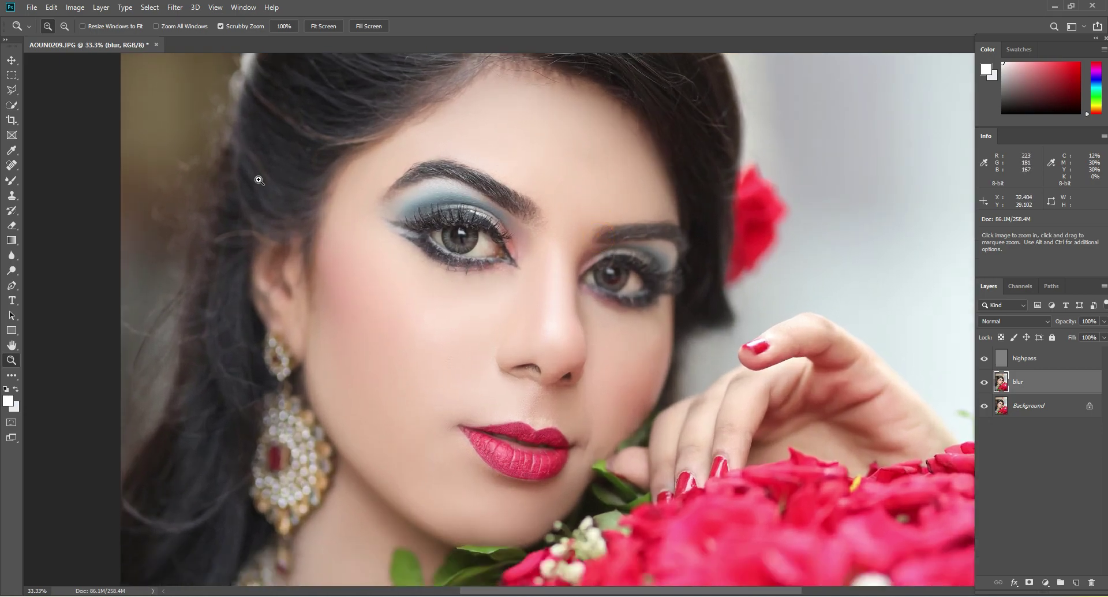
{"action": "left_click", "coordinate": [12, 180]}
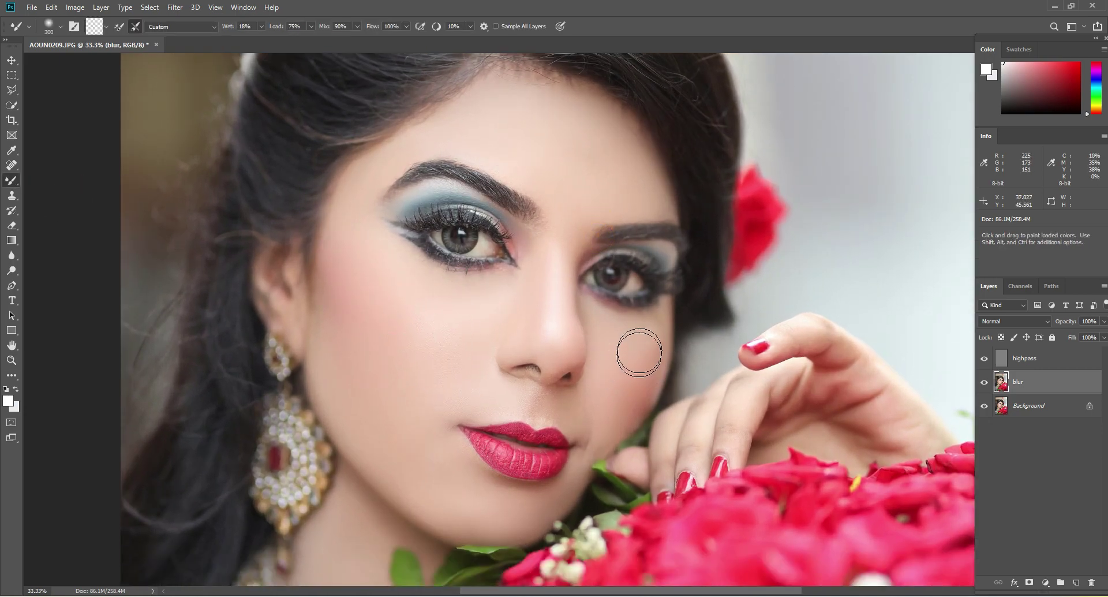
{"action": "mouse_move", "coordinate": [640, 341]}
{"action": "left_mouse_down"}
{"action": "mouse_move", "coordinate": [617, 415]}
{"action": "mouse_move", "coordinate": [655, 333]}
{"action": "mouse_move", "coordinate": [631, 378]}
{"action": "left_mouse_up"}
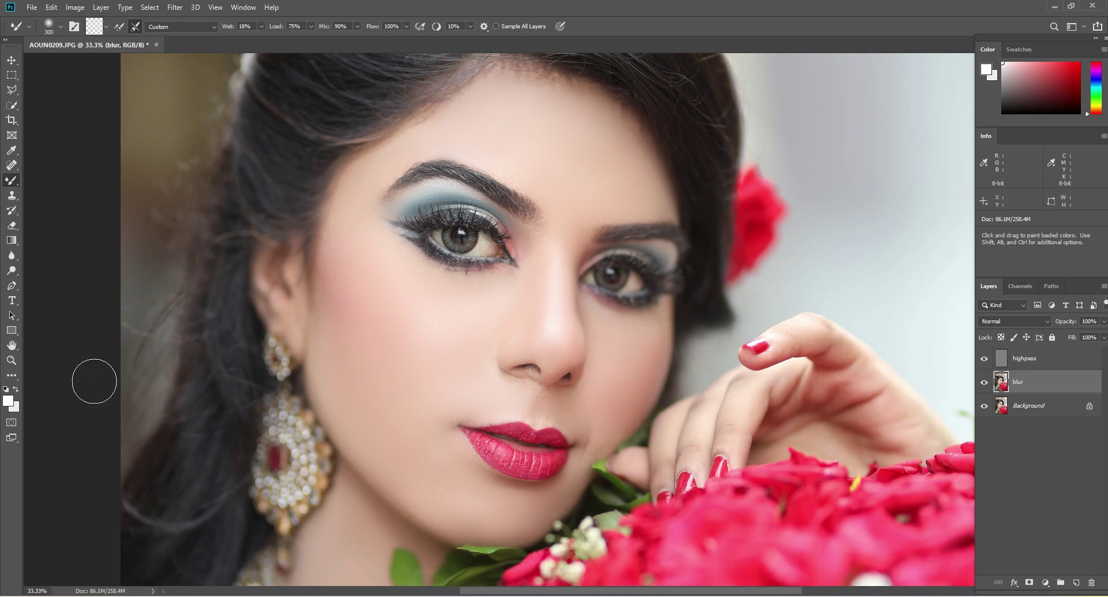
Merge the highpass and blur layers into a single layer above the Background.
{"action": "left_click", "coordinate": [11, 363]}
{"action": "left_click", "coordinate": [664, 241]}
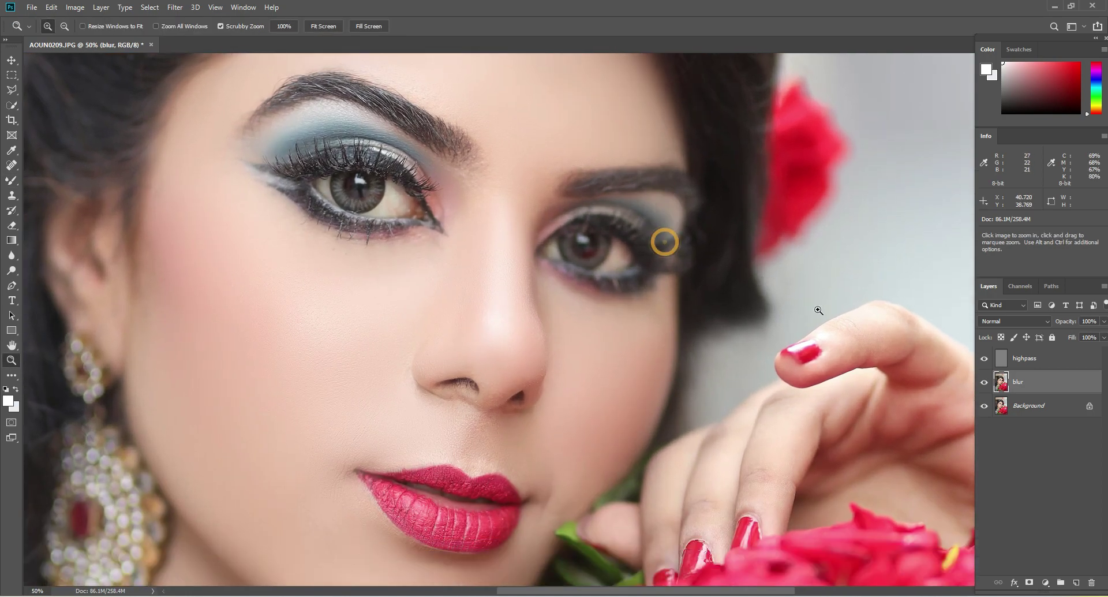
{"action": "left_click", "coordinate": [1041, 361]}
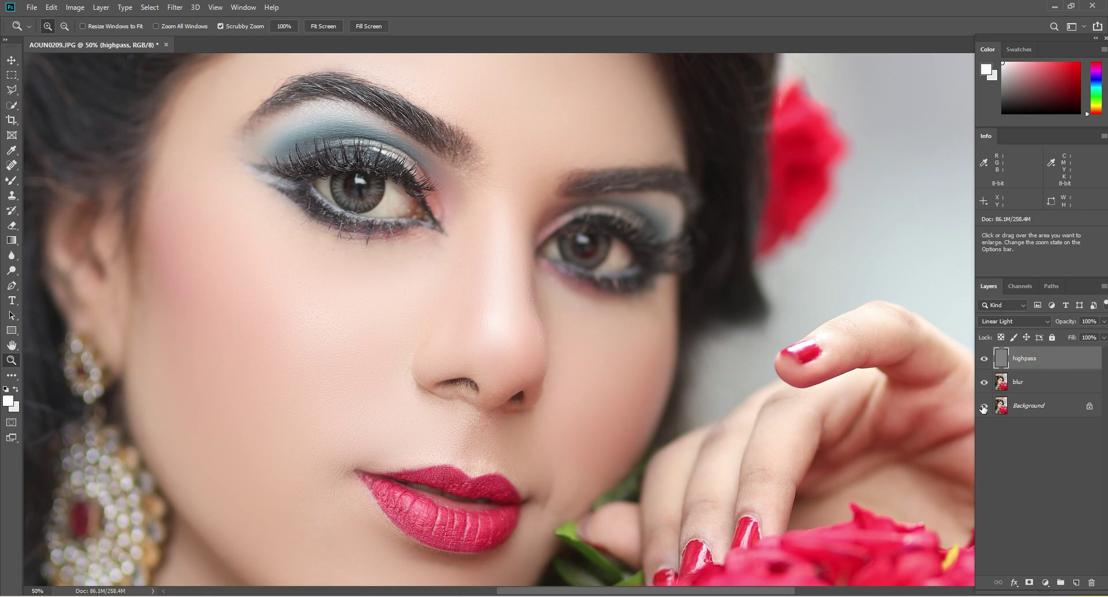
{"action": "left_click", "coordinate": [1036, 384]}
{"action": "left_click", "coordinate": [1033, 361]}
{"action": "right_click", "coordinate": [1034, 361]}
{"action": "left_click", "coordinate": [921, 458]}
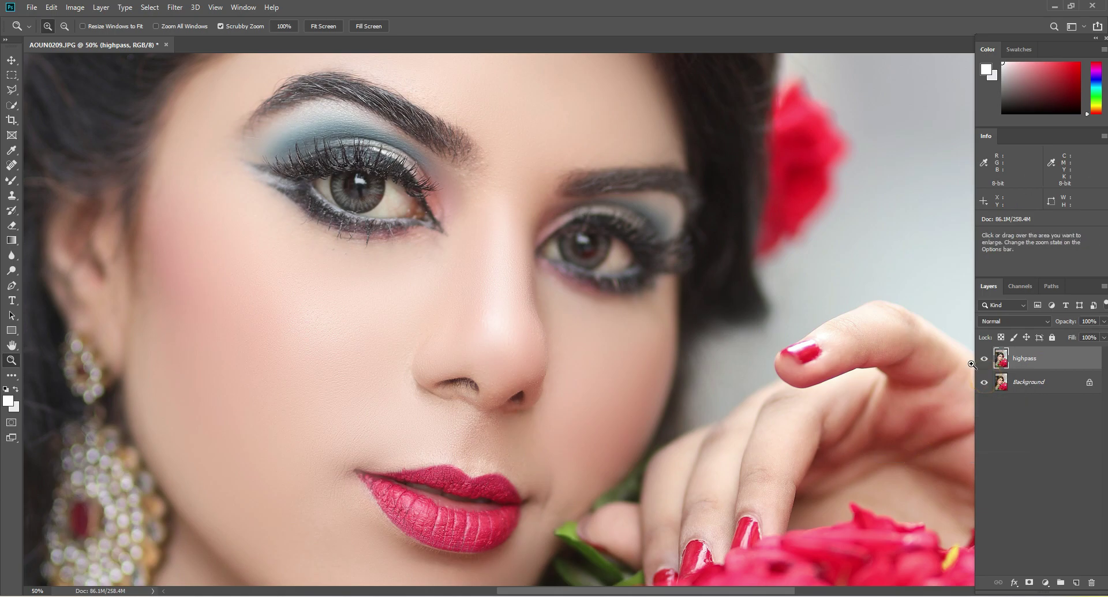
Examine the cheek's skin texture up close, and compare the portrait with and without the merged highpass layer.
{"action": "left_click_drag", "start_coordinate": [310, 309], "coordinate": [554, 497]}
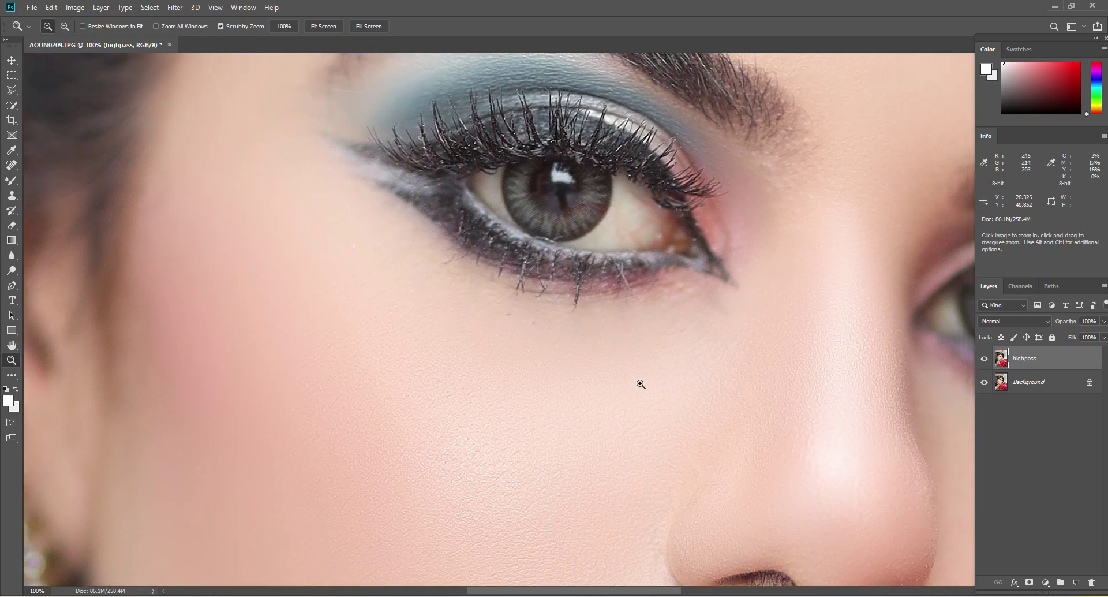
{"action": "right_click", "coordinate": [628, 340]}
{"action": "left_click", "coordinate": [659, 401]}
{"action": "right_click", "coordinate": [676, 337]}
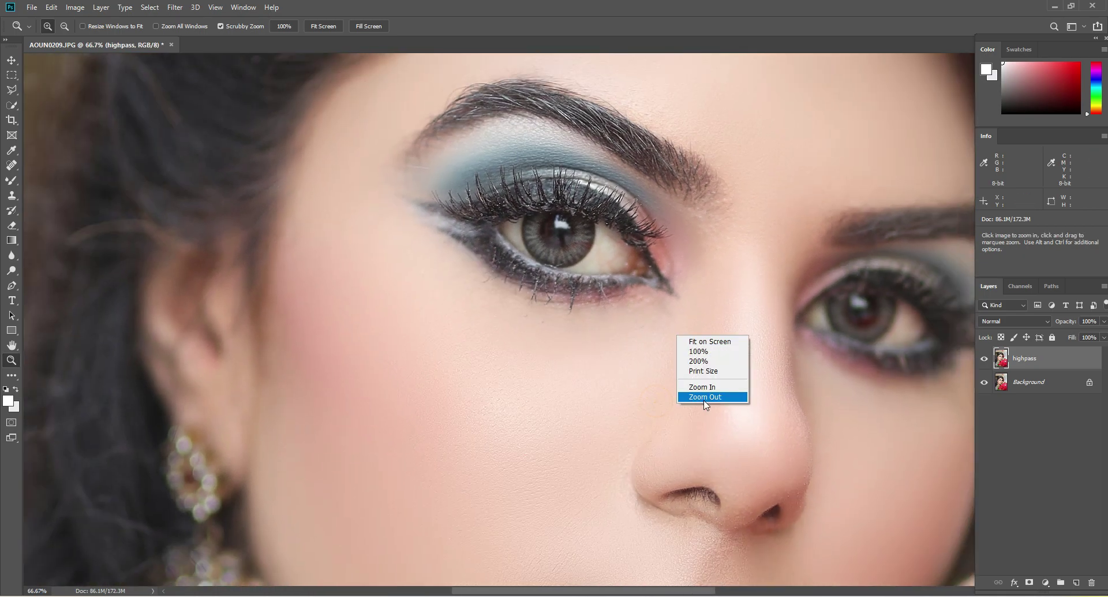
{"action": "left_click", "coordinate": [705, 398]}
{"action": "left_click_drag", "start_coordinate": [705, 398], "coordinate": [588, 317]}
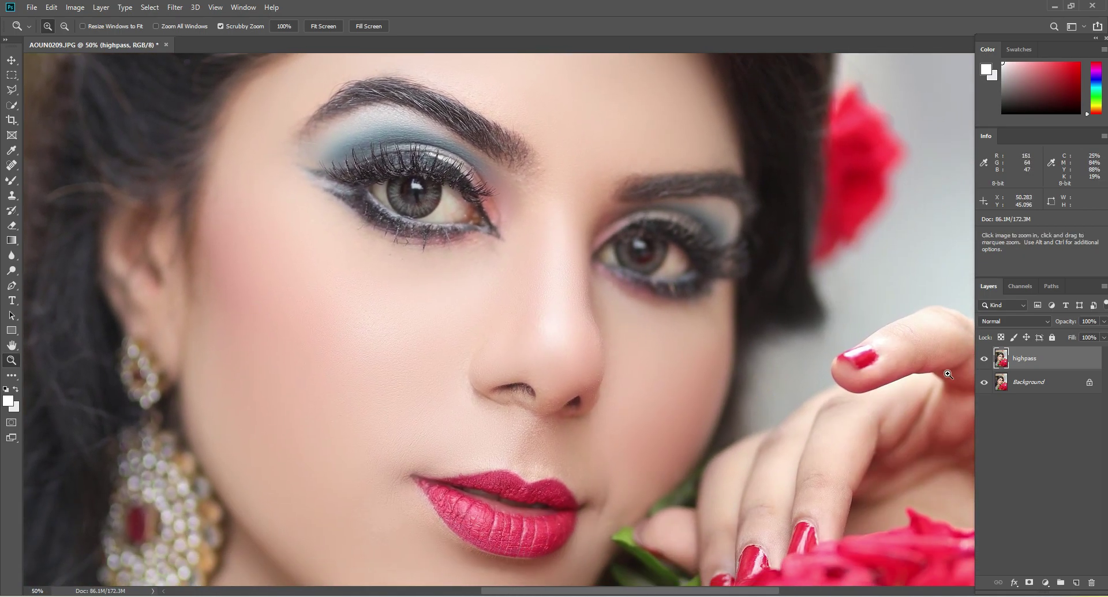
{"action": "left_click", "coordinate": [985, 358]}
{"action": "left_click", "coordinate": [985, 358]}
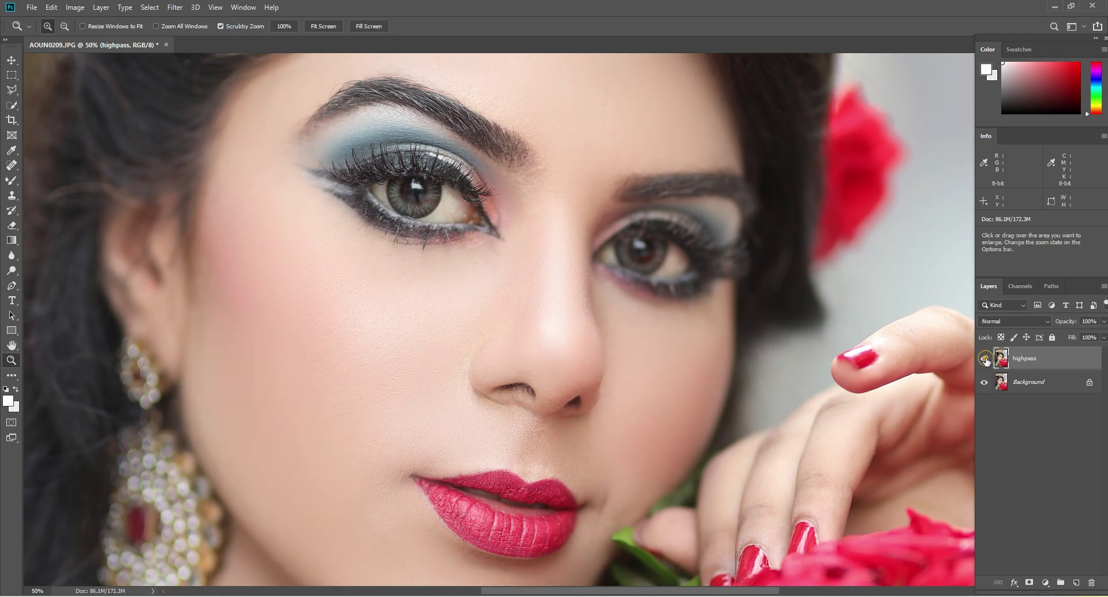
{"action": "key", "text": "ctrl+0"}
{"action": "left_click", "coordinate": [588, 261]}
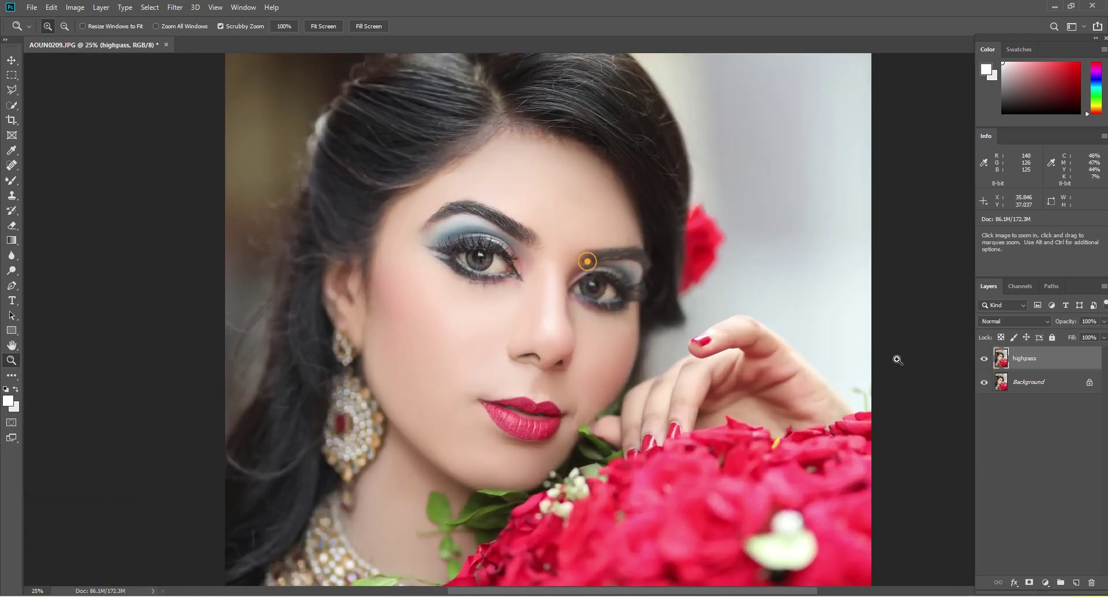
{"action": "left_click", "coordinate": [984, 358]}
{"action": "left_click", "coordinate": [984, 358]}
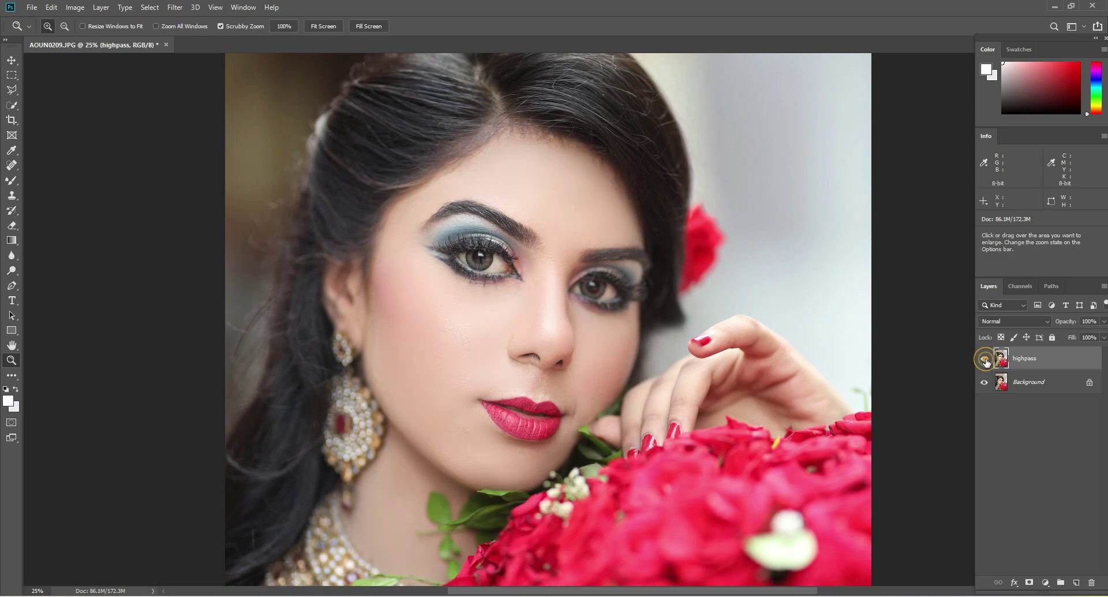
{"action": "left_click", "coordinate": [985, 358]}
{"action": "left_click", "coordinate": [985, 358]}
{"action": "left_click", "coordinate": [986, 361]}
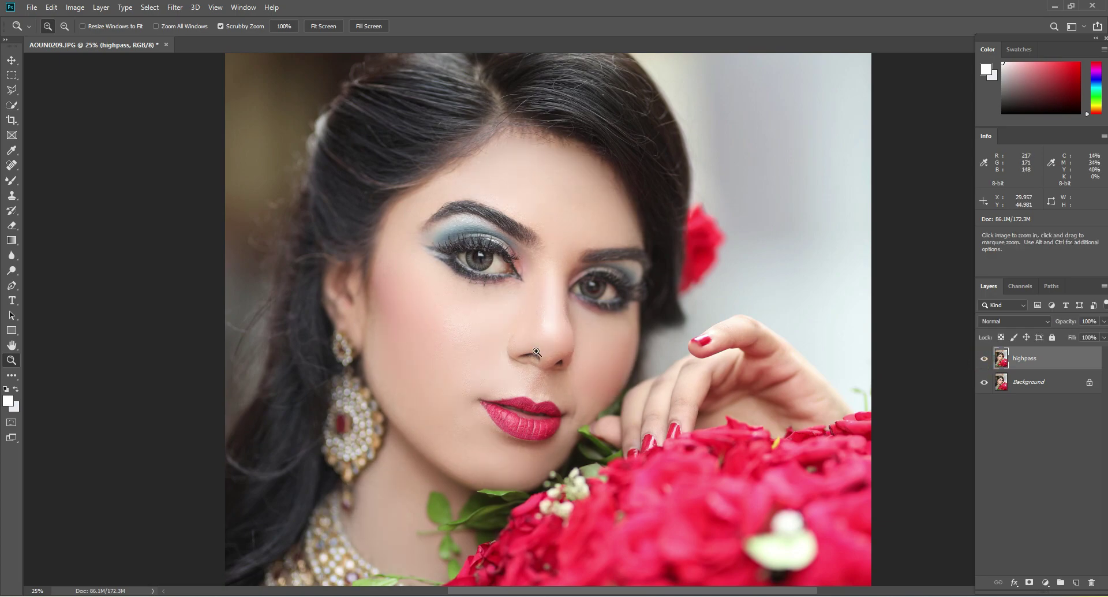
Clean up the skin along the upper lip's edge near the mouth corner using the Clone Stamp at size 15.
{"action": "left_click", "coordinate": [537, 352]}
{"action": "left_click_drag", "start_coordinate": [499, 427], "coordinate": [512, 388]}
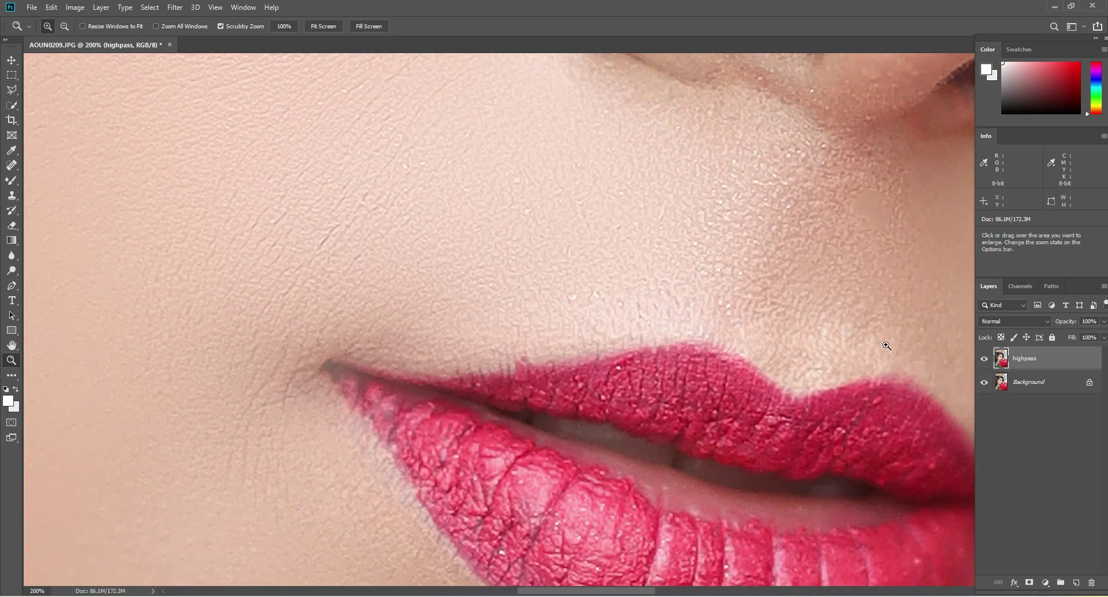
{"action": "left_click", "coordinate": [11, 199]}
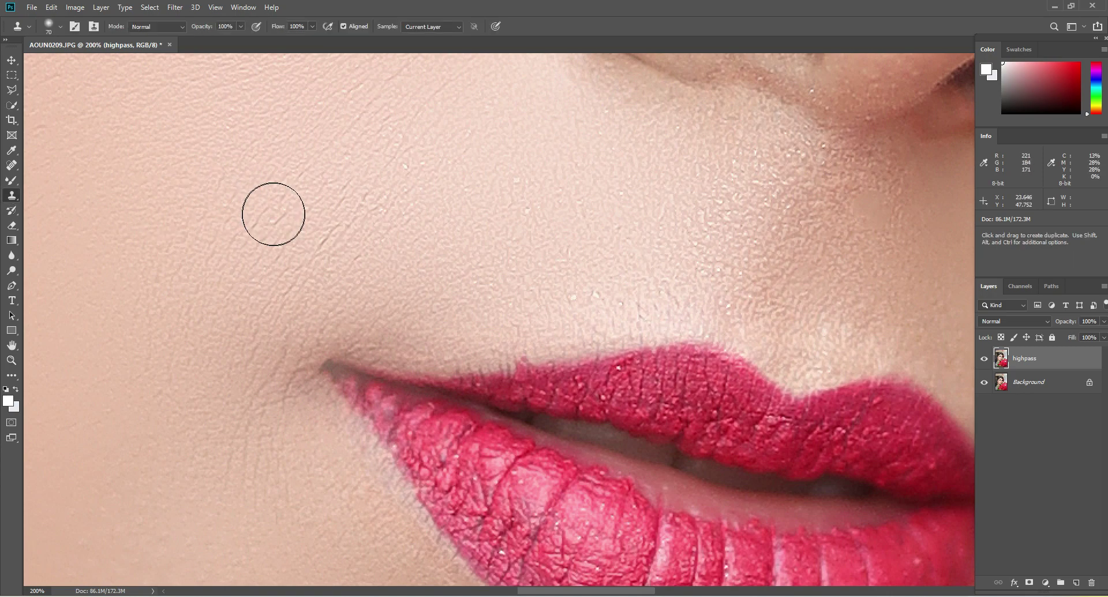
{"action": "key", "text": "bracketleft"}
{"action": "key", "text": "bracketleft"}
{"action": "key", "text": "bracketleft"}
{"action": "key", "text": "bracketleft"}
{"action": "key", "text": "bracketleft"}
{"action": "key", "text": "bracketleft"}
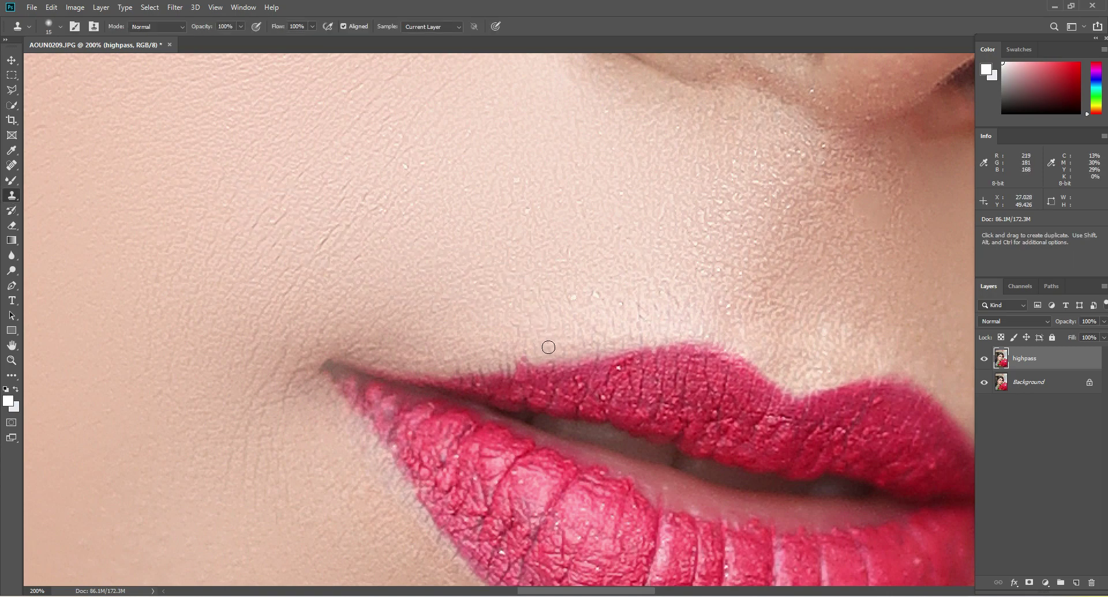
{"action": "left_click", "coordinate": [547, 347], "text": "alt"}
{"action": "mouse_move", "coordinate": [537, 351]}
{"action": "left_mouse_down"}
{"action": "mouse_move", "coordinate": [514, 362]}
{"action": "mouse_move", "coordinate": [529, 355]}
{"action": "left_mouse_up"}
{"action": "left_click", "coordinate": [521, 349], "text": "alt"}
{"action": "left_click", "coordinate": [517, 360]}
{"action": "scroll", "coordinate": [477, 329], "scroll_direction": "down", "scroll_amount": 1}
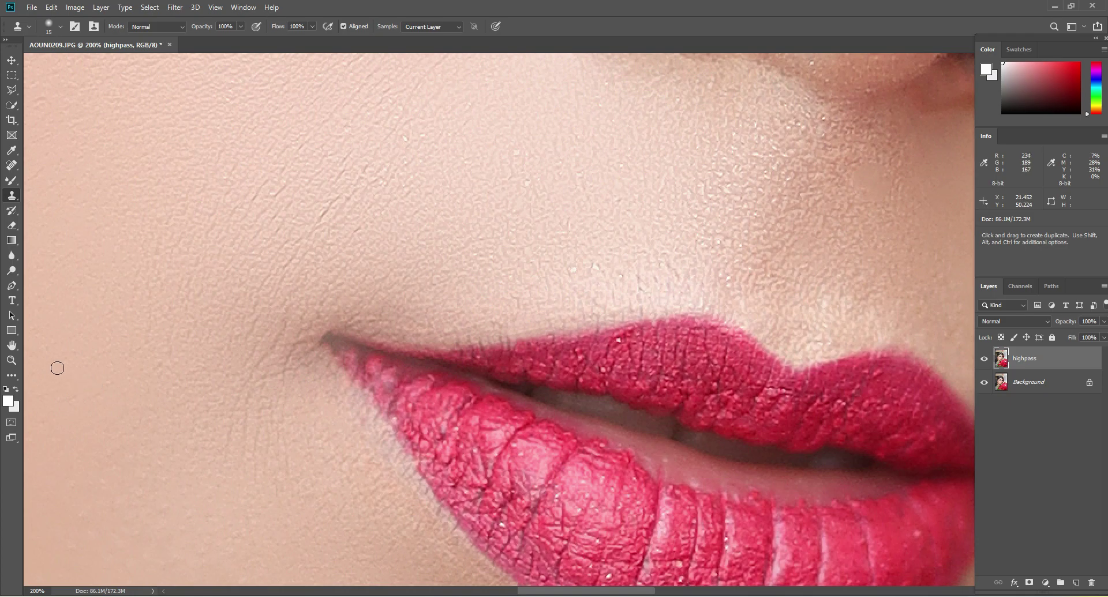
Review the face at several zoom levels and compare the retouch with the original by hiding and showing the highpass layer.
{"action": "left_click", "coordinate": [11, 360]}
{"action": "right_click", "coordinate": [485, 289]}
{"action": "left_click", "coordinate": [491, 296]}
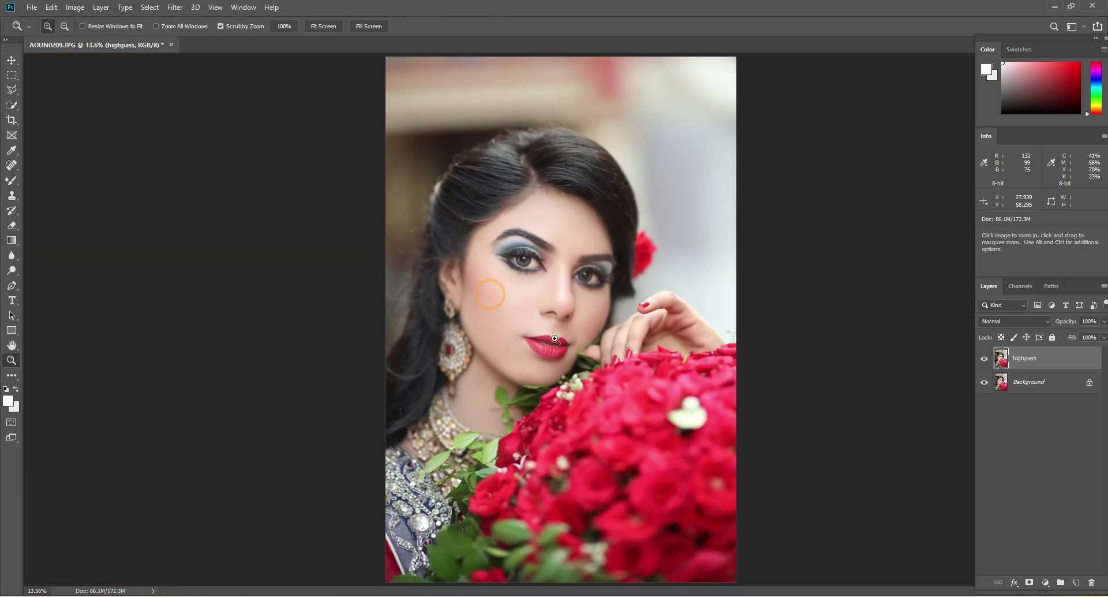
{"action": "left_click", "coordinate": [557, 339]}
{"action": "left_click", "coordinate": [556, 338]}
{"action": "left_click", "coordinate": [557, 339]}
{"action": "left_click", "coordinate": [525, 284]}
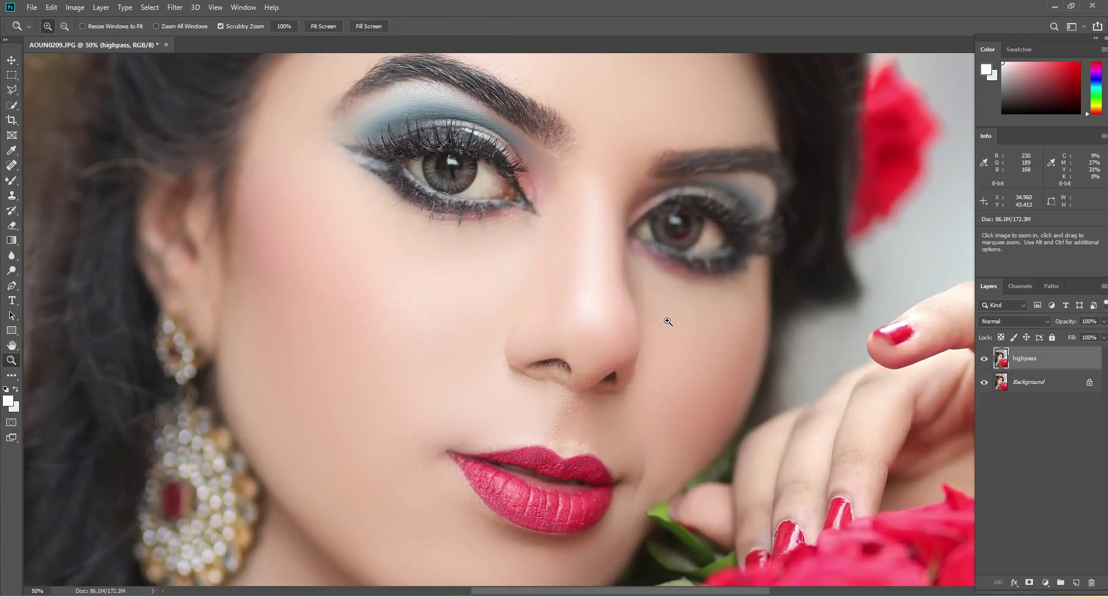
{"action": "scroll", "coordinate": [666, 311], "scroll_direction": "up", "scroll_amount": 1}
{"action": "right_click", "coordinate": [664, 271]}
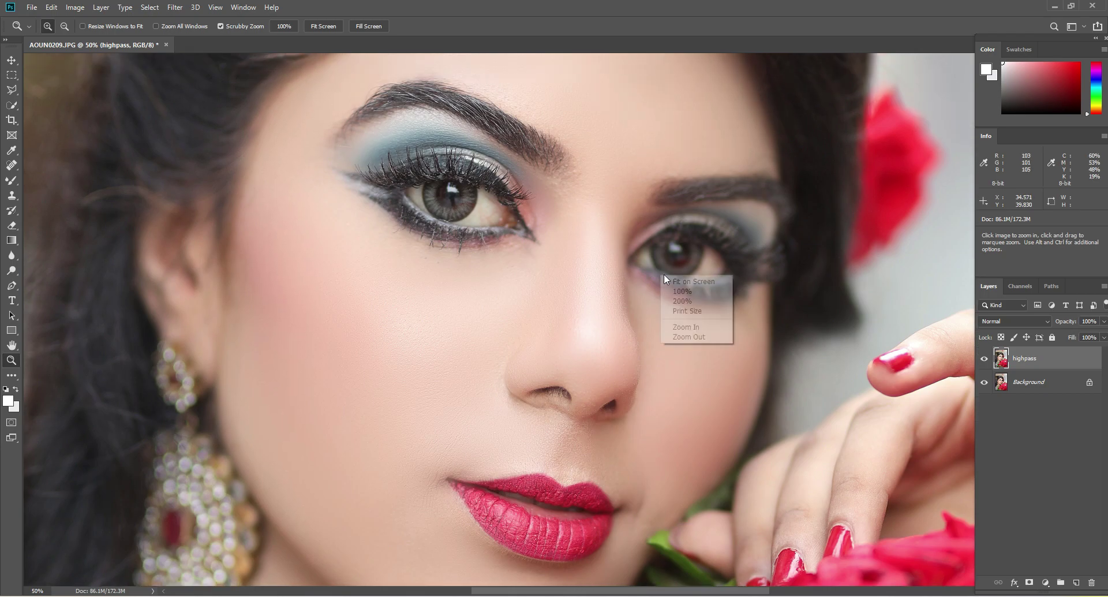
{"action": "left_click", "coordinate": [682, 336]}
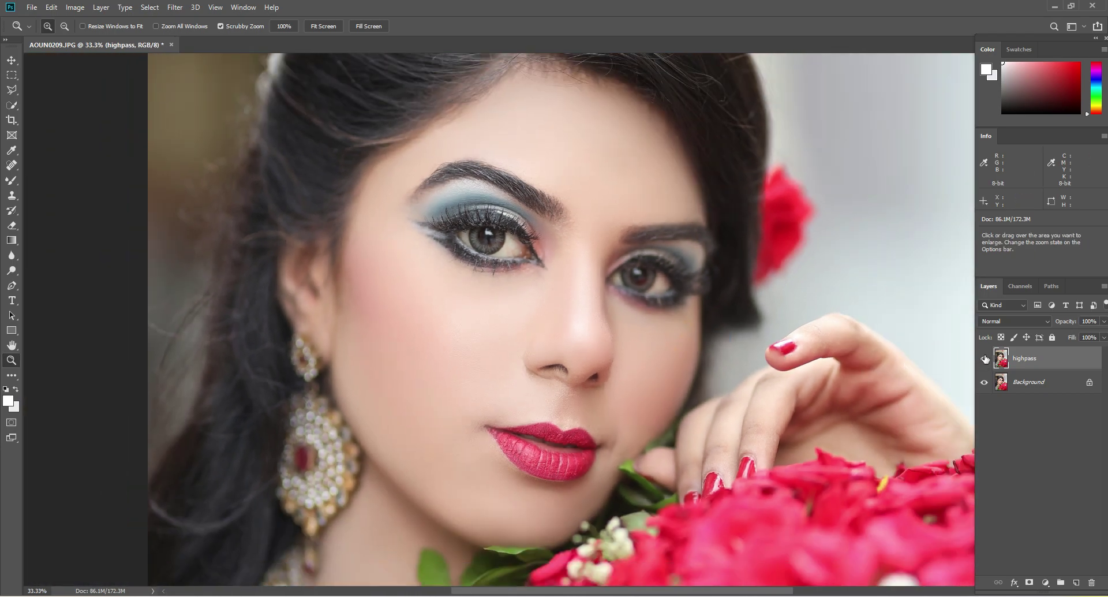
{"action": "left_click", "coordinate": [985, 359]}
{"action": "left_click", "coordinate": [984, 359]}
{"action": "left_click", "coordinate": [984, 358]}
{"action": "left_click", "coordinate": [984, 359]}
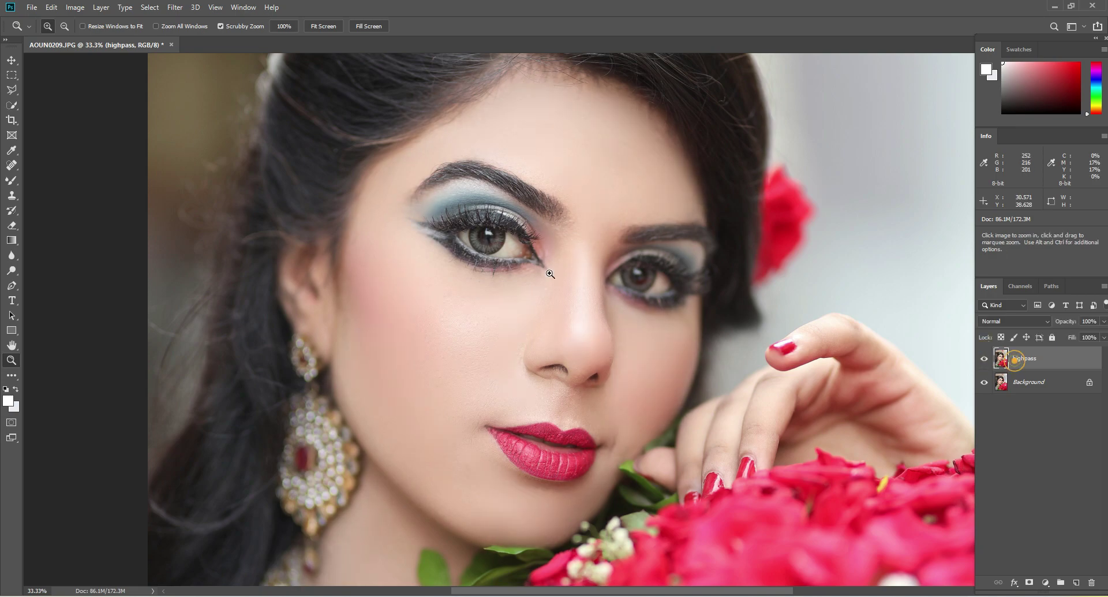
{"action": "scroll", "coordinate": [508, 310], "scroll_direction": "up", "scroll_amount": 1}
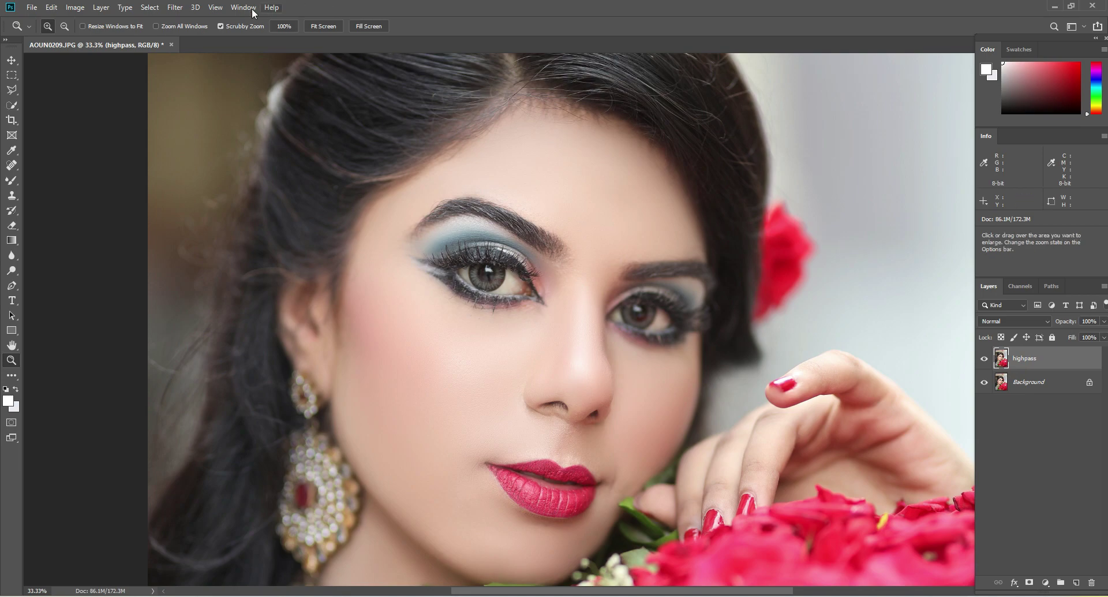
Open the highpass layer in the Camera Raw Filter and set Highlights to -51, Whites to -42 and Shadows to +23.
{"action": "left_click", "coordinate": [176, 7]}
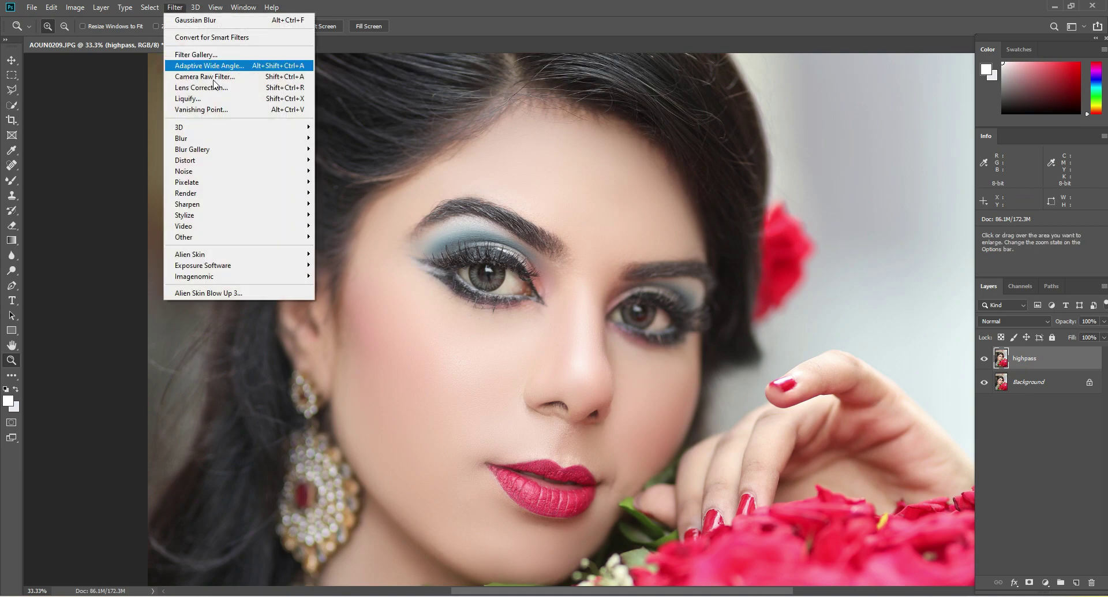
{"action": "left_click", "coordinate": [218, 75]}
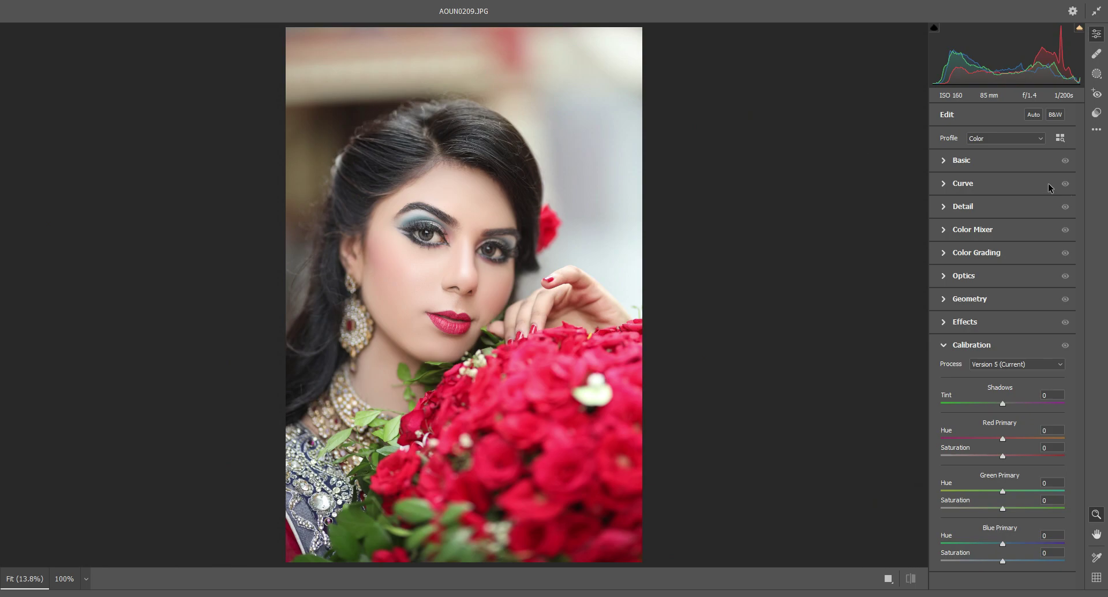
{"action": "left_click", "coordinate": [1014, 164]}
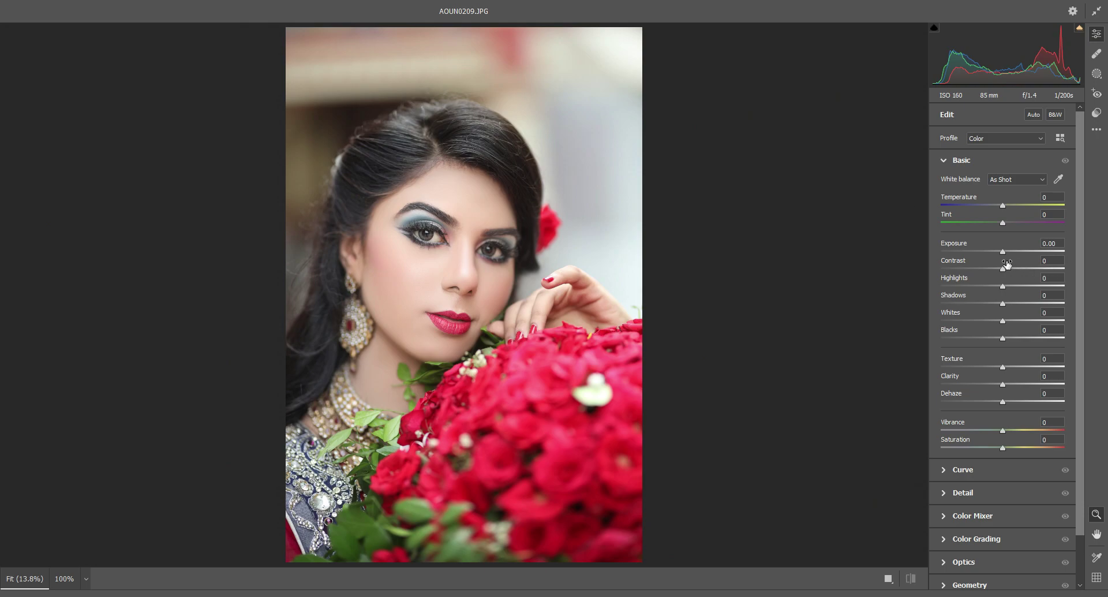
{"action": "left_click", "coordinate": [975, 286]}
{"action": "left_click", "coordinate": [971, 286]}
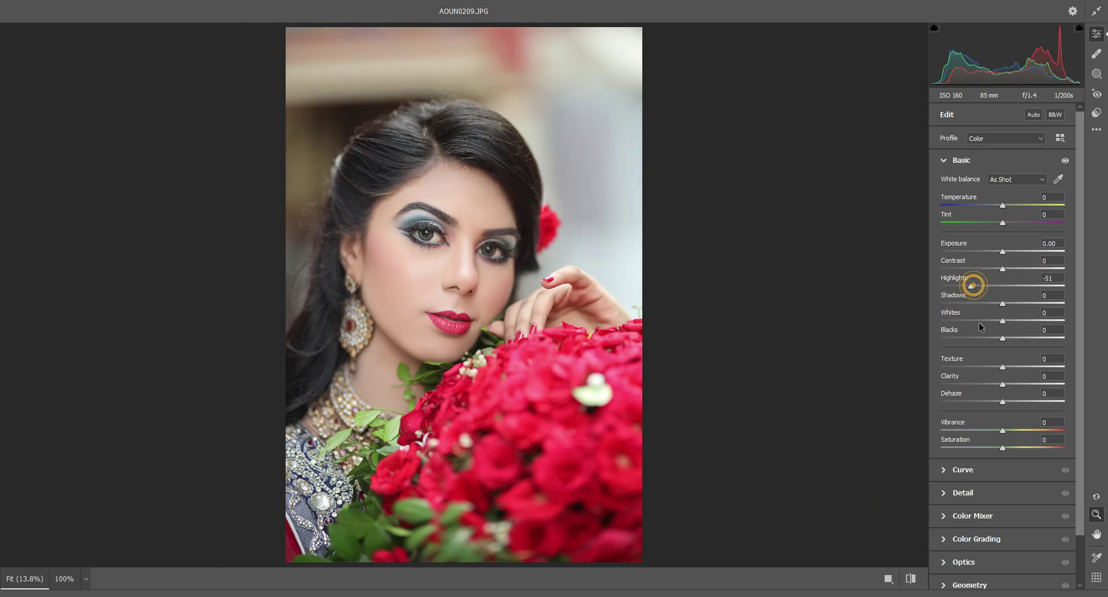
{"action": "left_click", "coordinate": [976, 320]}
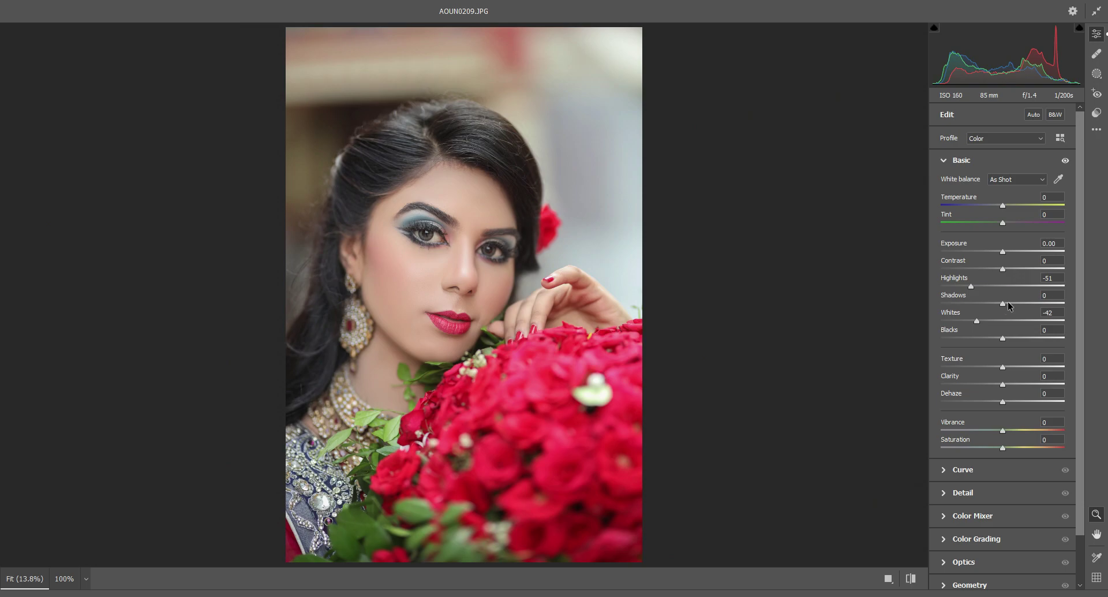
{"action": "left_click_drag", "start_coordinate": [1009, 305], "coordinate": [1018, 307]}
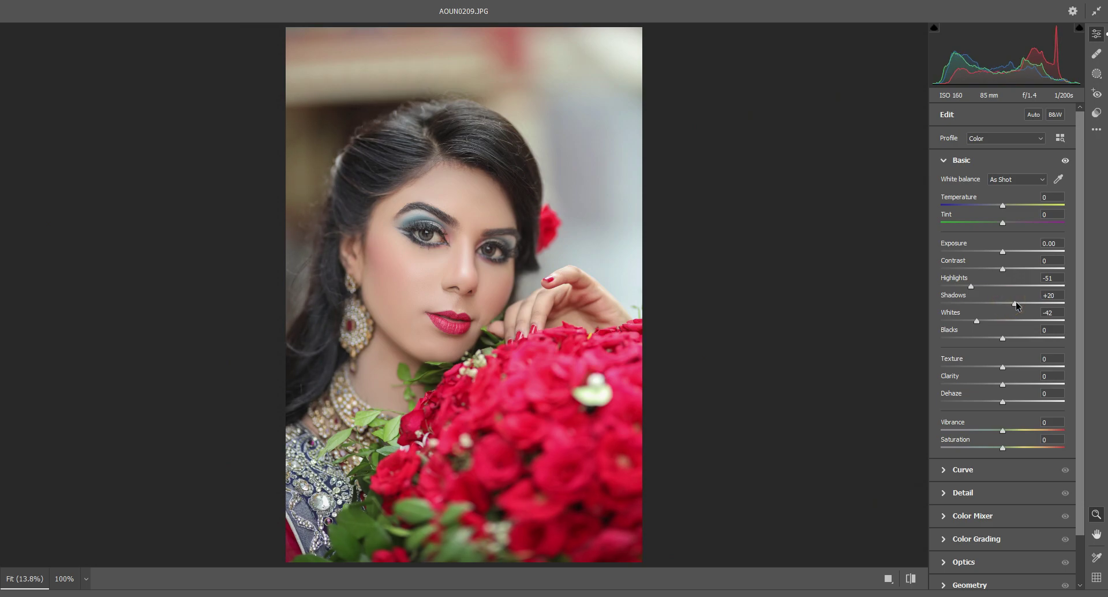
Set Contrast to +8, Blacks to -4, Clarity to +14 and Vibrance to +51 in the Basic adjustments.
{"action": "left_click", "coordinate": [1006, 269]}
{"action": "left_click", "coordinate": [1008, 269]}
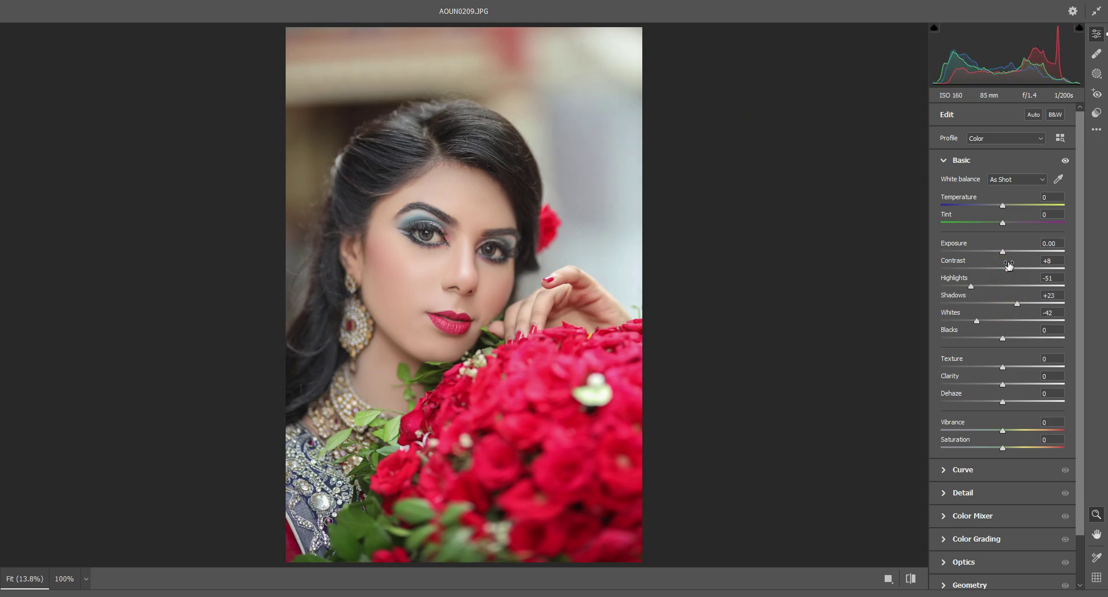
{"action": "left_click_drag", "start_coordinate": [999, 339], "coordinate": [996, 339]}
{"action": "left_click_drag", "start_coordinate": [1005, 383], "coordinate": [1014, 389]}
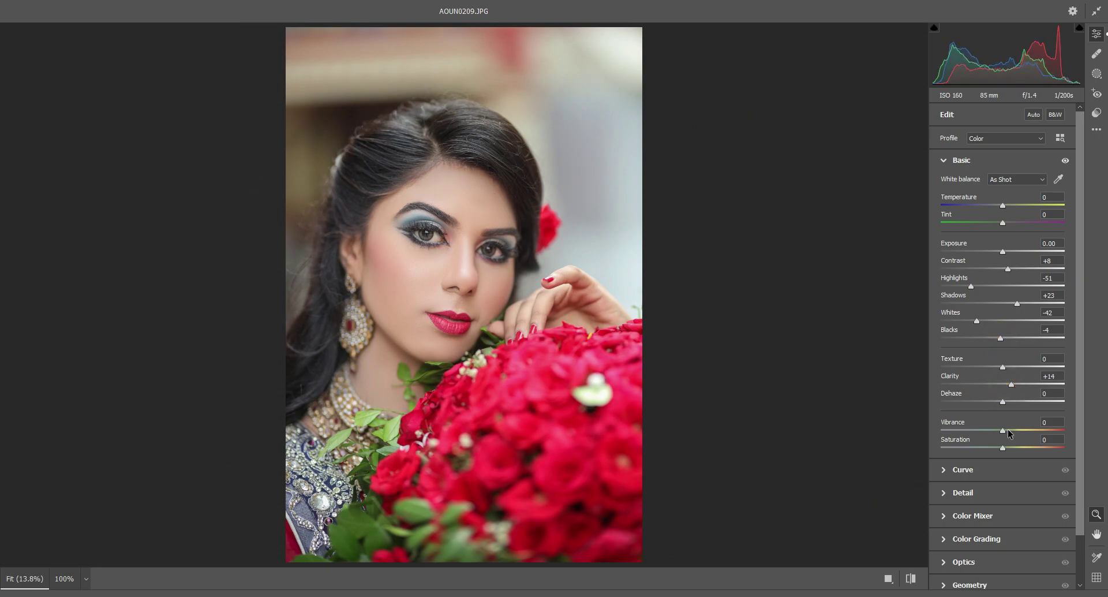
{"action": "left_click_drag", "start_coordinate": [1008, 428], "coordinate": [1030, 431]}
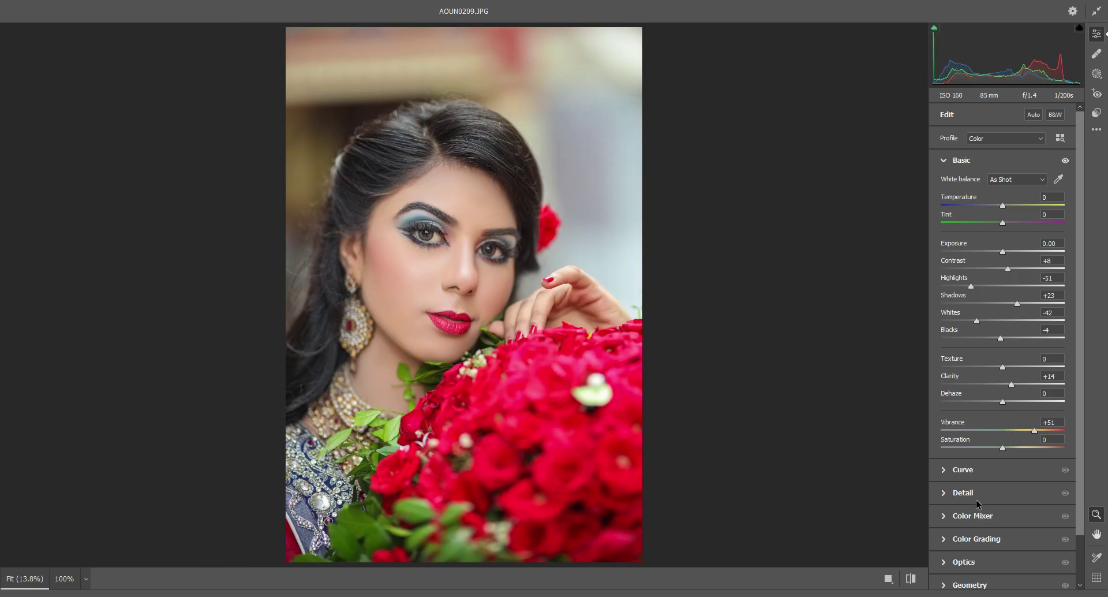
Set the parametric curve to Highlights +25, Lights -20, Darks -2 and Shadows +5, and add slight noise reduction.
{"action": "left_click", "coordinate": [962, 470]}
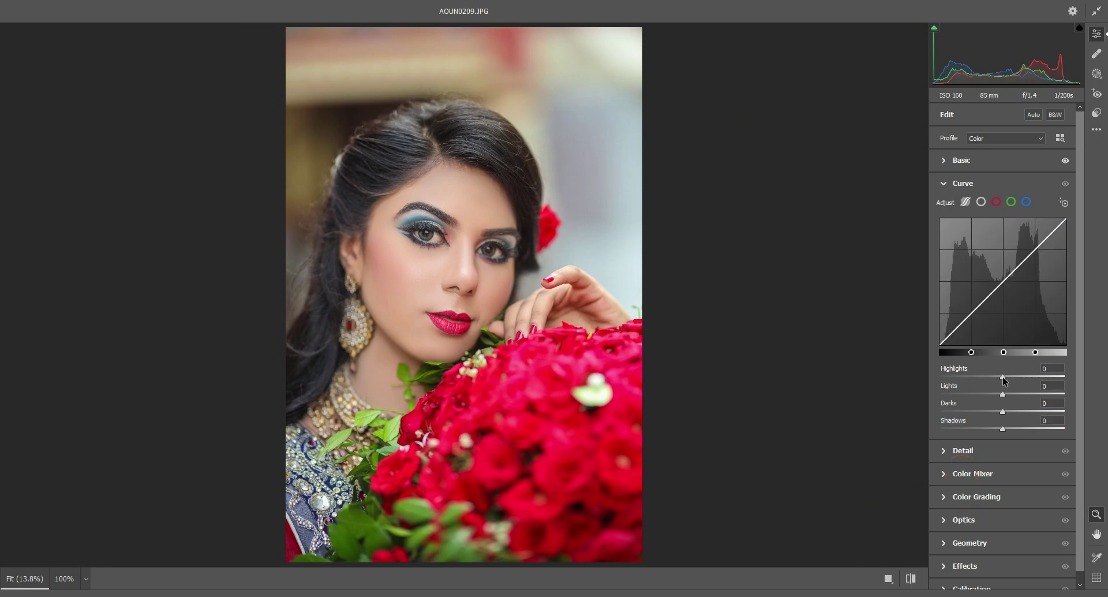
{"action": "left_click_drag", "start_coordinate": [1005, 379], "coordinate": [1007, 430]}
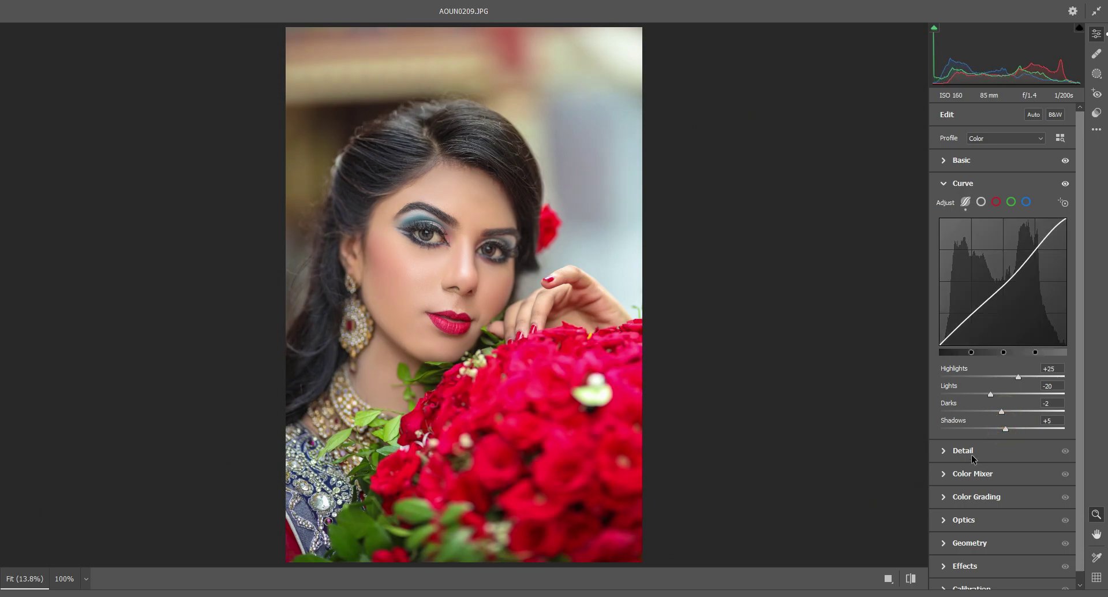
{"action": "left_click", "coordinate": [971, 451]}
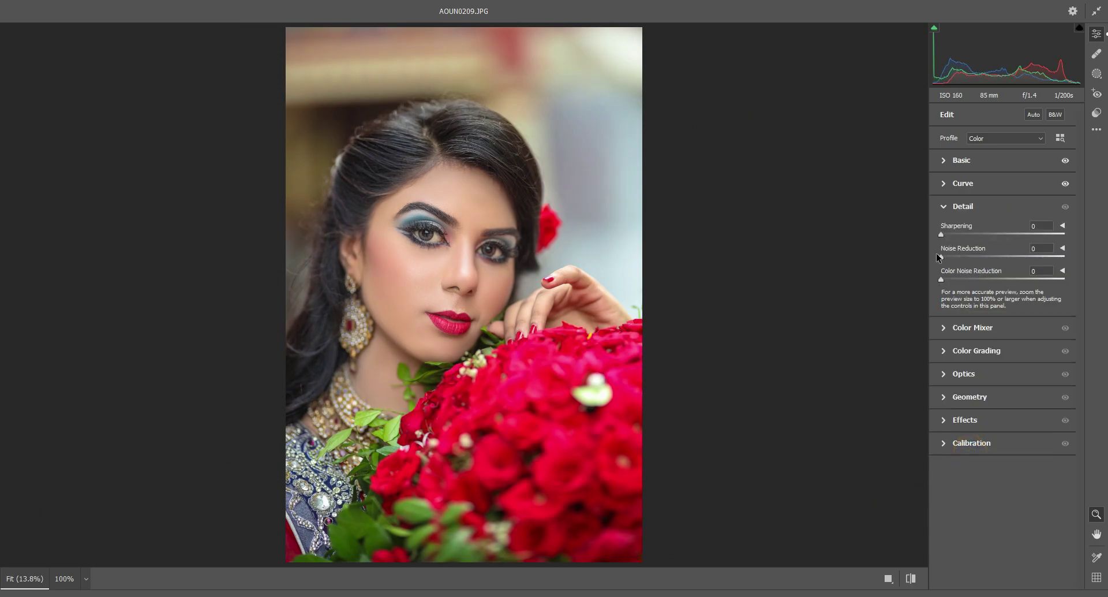
{"action": "left_click_drag", "start_coordinate": [950, 256], "coordinate": [965, 260]}
In the Color Mixer, set saturation to Reds +15, Oranges -11 and Yellows +50, and slightly raise the Oranges luminance.
{"action": "left_click", "coordinate": [953, 327]}
{"action": "left_click", "coordinate": [976, 265]}
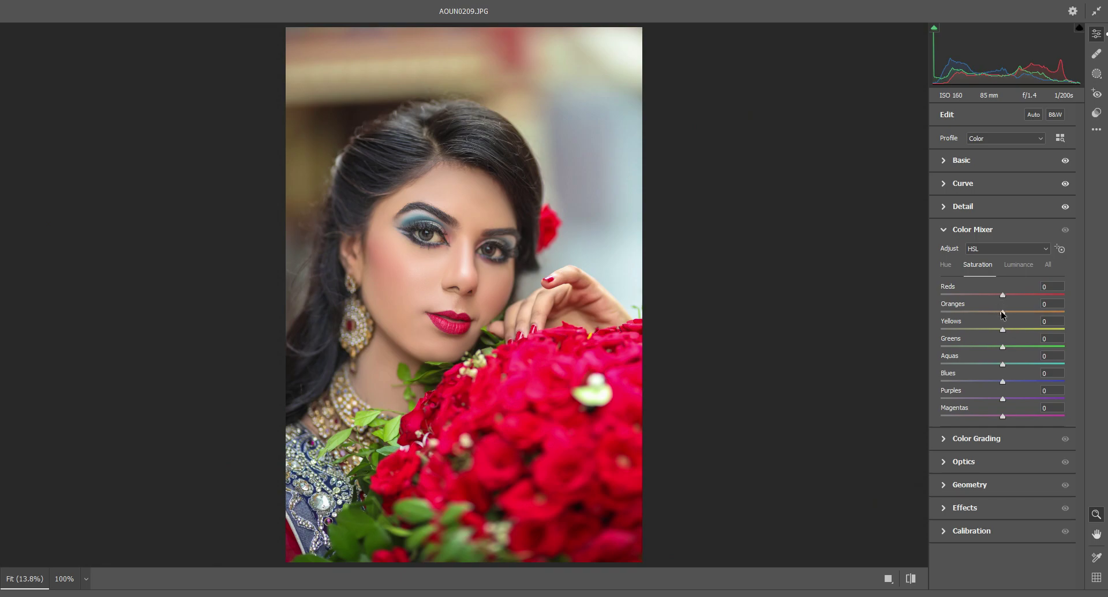
{"action": "left_click_drag", "start_coordinate": [1002, 311], "coordinate": [995, 313]}
{"action": "left_click", "coordinate": [1013, 267]}
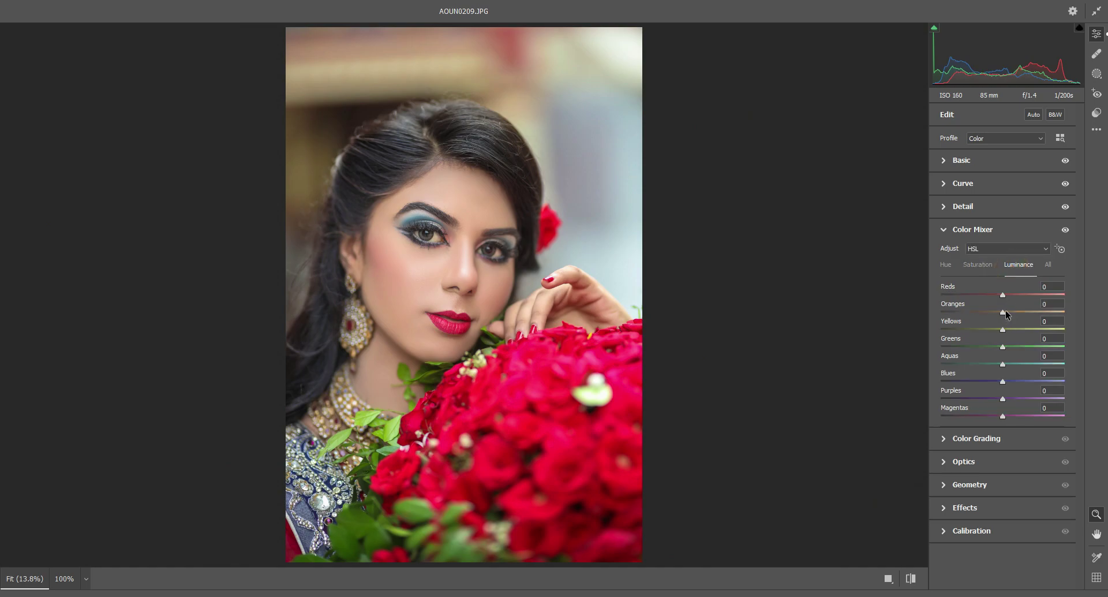
{"action": "left_click_drag", "start_coordinate": [1003, 311], "coordinate": [1009, 311]}
{"action": "left_click", "coordinate": [978, 264]}
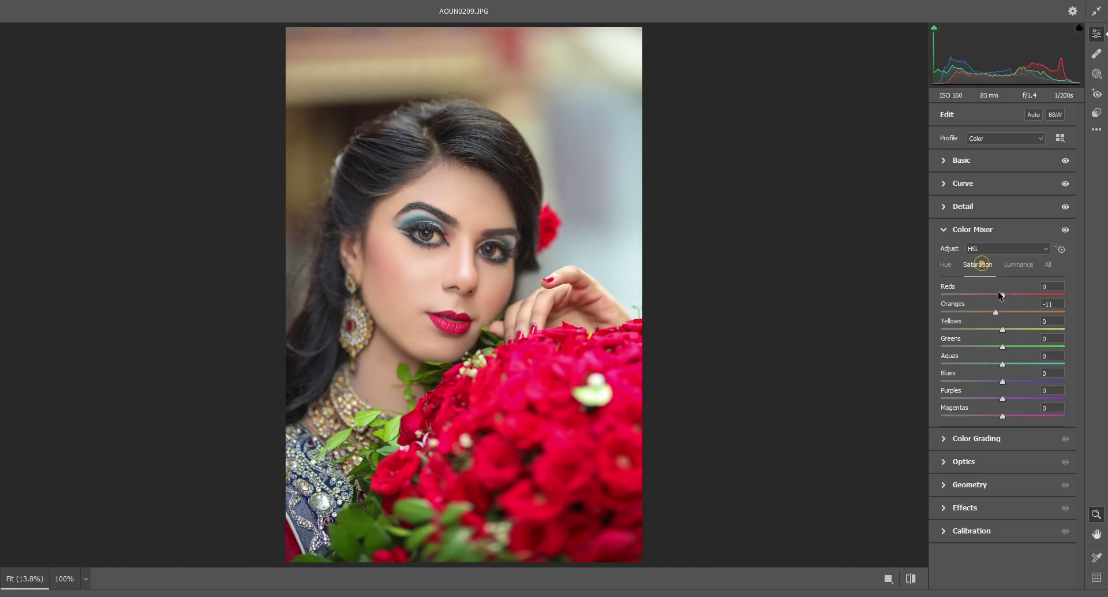
{"action": "left_click_drag", "start_coordinate": [1002, 295], "coordinate": [1011, 297]}
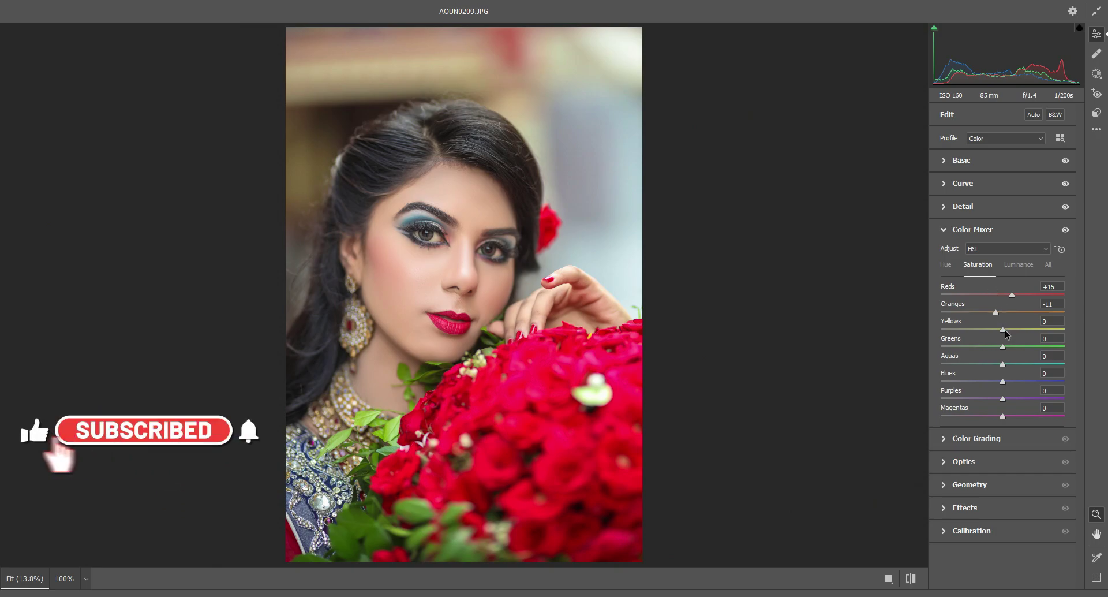
{"action": "left_click_drag", "start_coordinate": [1011, 331], "coordinate": [1033, 337]}
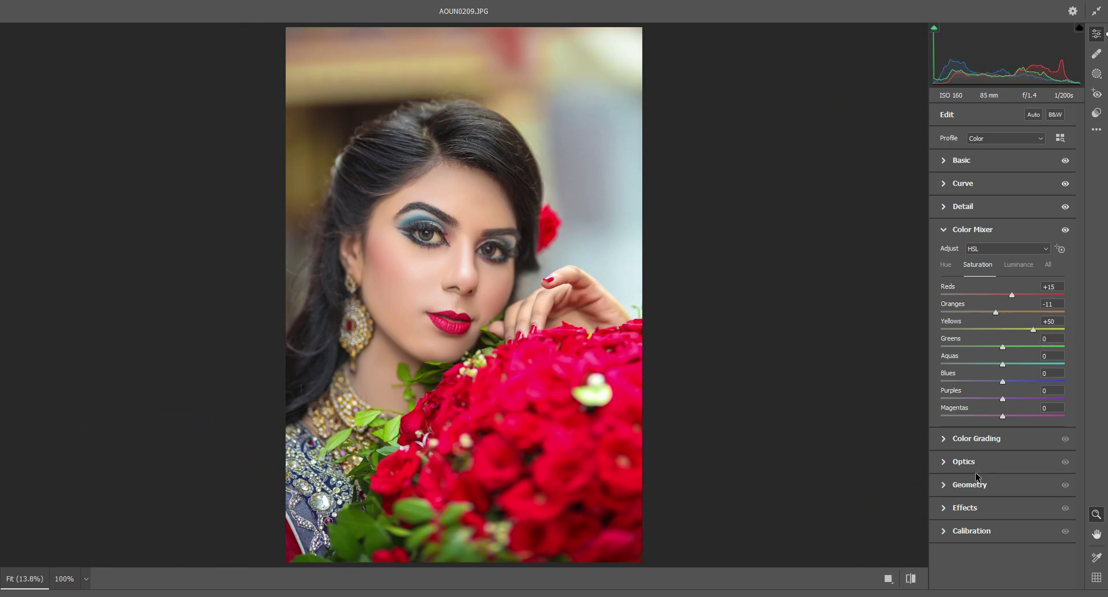
Apply a -23 vignette and set the calibration saturation to +13 for Blue Primary, +7 for Green Primary and +10 for Red Primary.
{"action": "left_click", "coordinate": [969, 508]}
{"action": "left_click_drag", "start_coordinate": [1003, 372], "coordinate": [987, 372]}
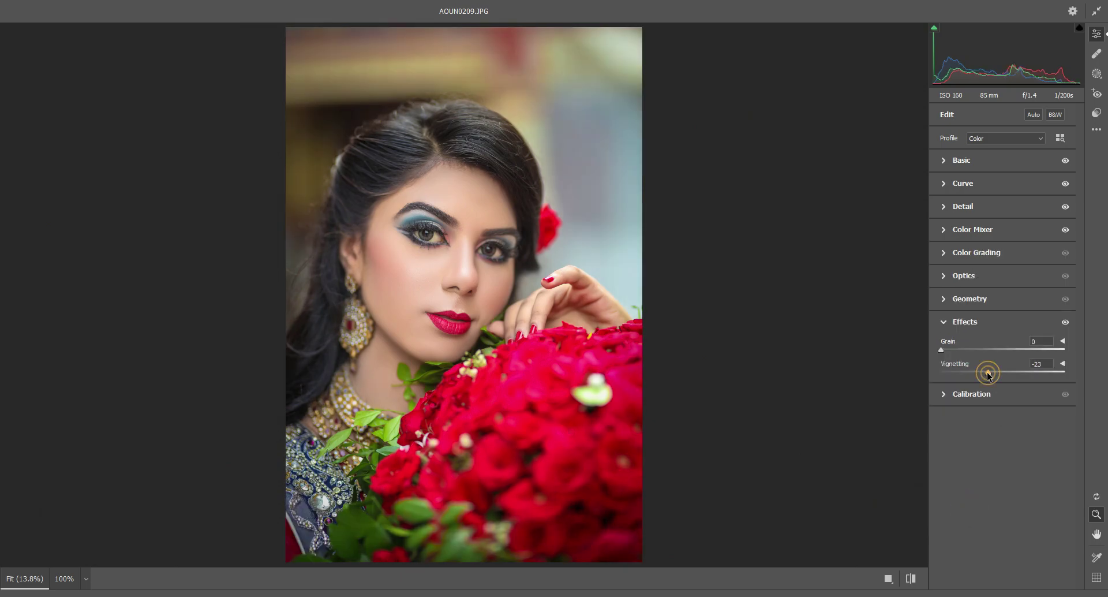
{"action": "left_click", "coordinate": [972, 393]}
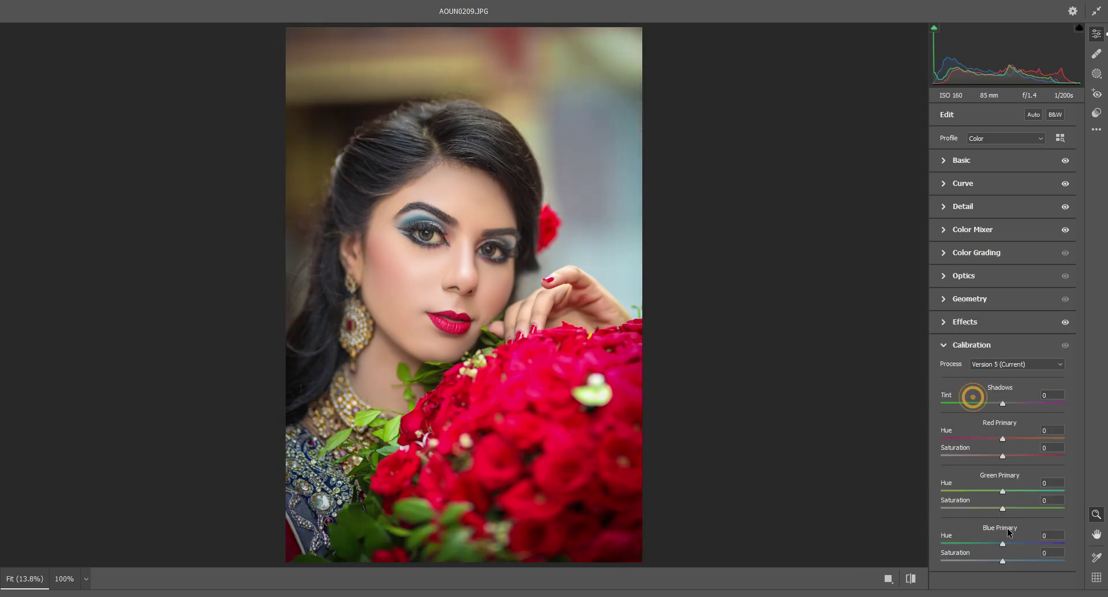
{"action": "left_click", "coordinate": [1011, 561]}
{"action": "left_click", "coordinate": [1007, 507]}
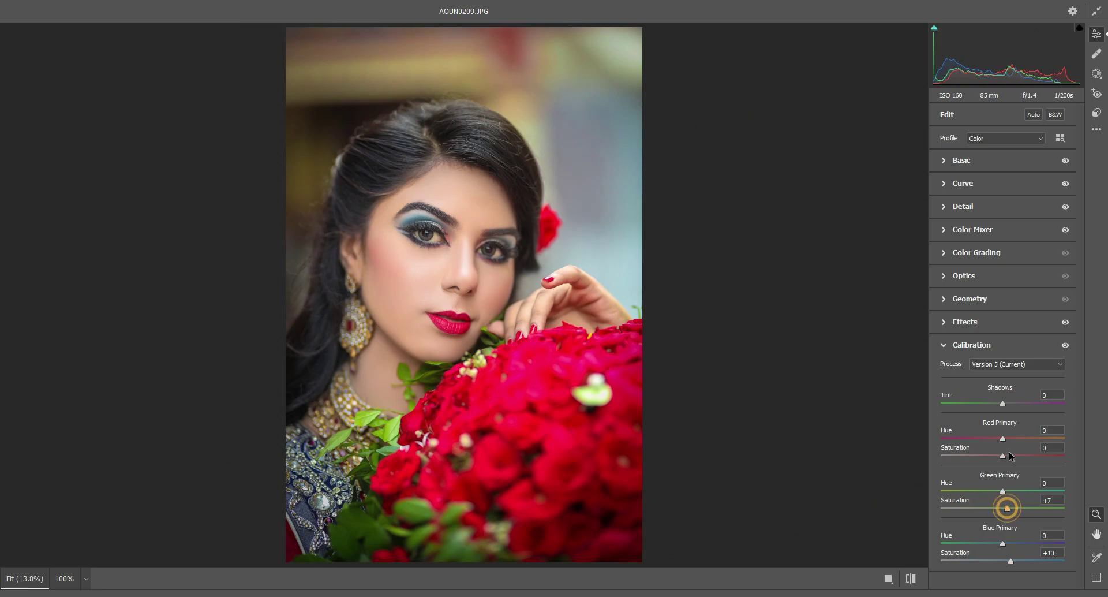
{"action": "left_click", "coordinate": [1009, 455]}
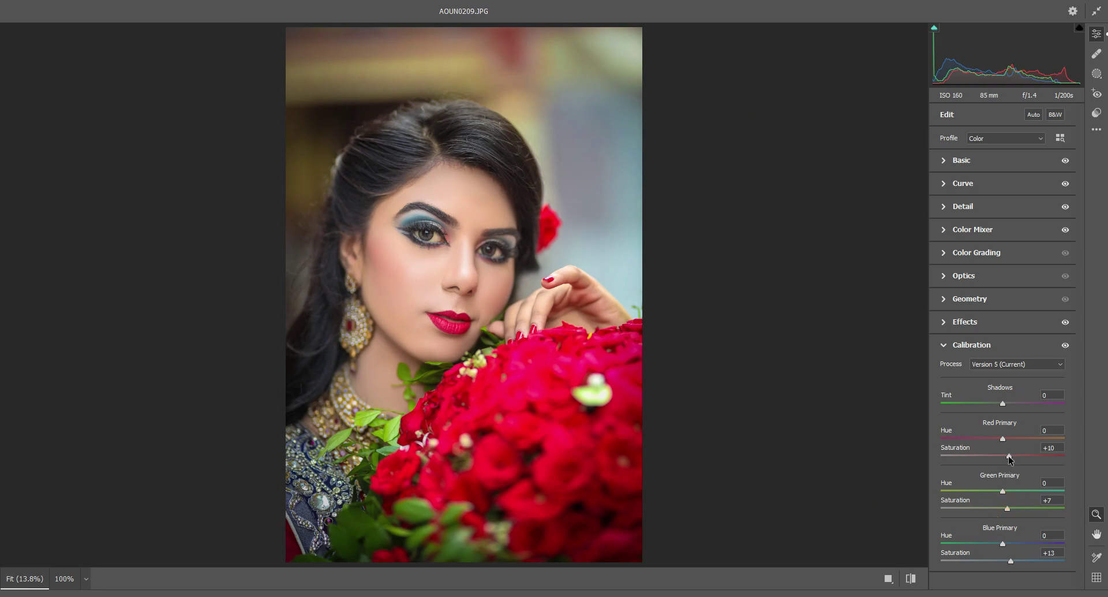
Grade the highlights blue at about hue 211, saturation 55, and the shadows at hue 16, saturation 16, and apply the Camera Raw adjustments.
{"action": "left_click", "coordinate": [975, 254]}
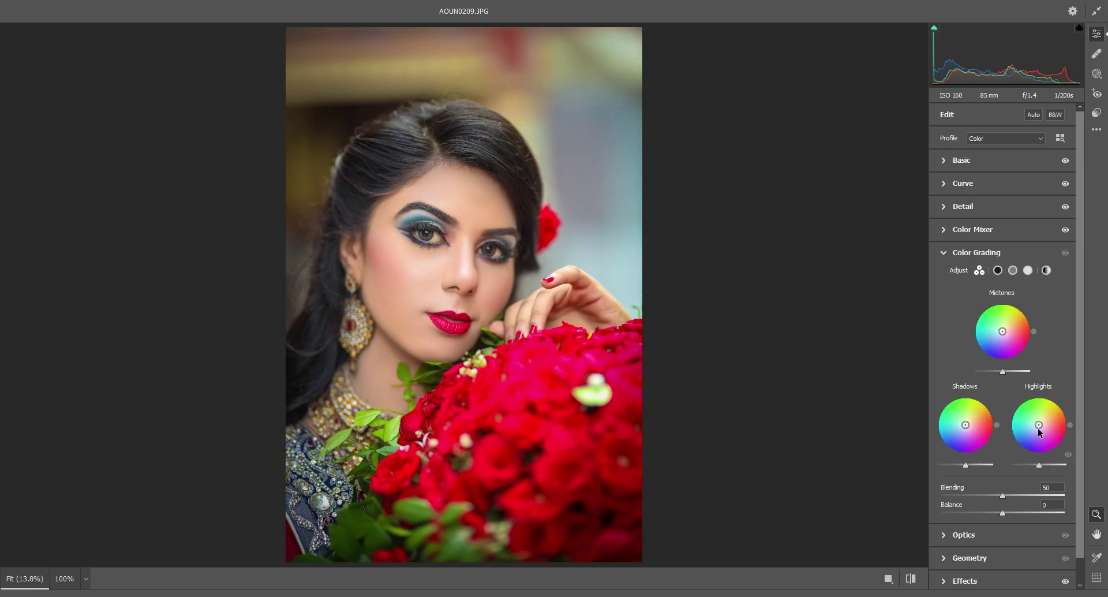
{"action": "left_click_drag", "start_coordinate": [1038, 425], "coordinate": [1027, 431]}
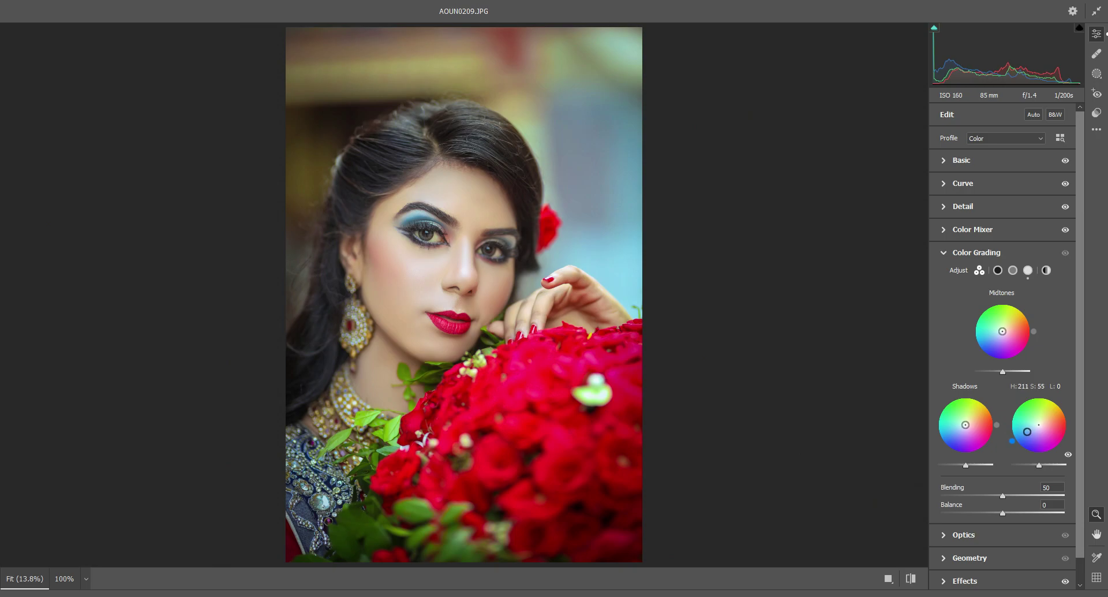
{"action": "left_click_drag", "start_coordinate": [1027, 432], "coordinate": [969, 421]}
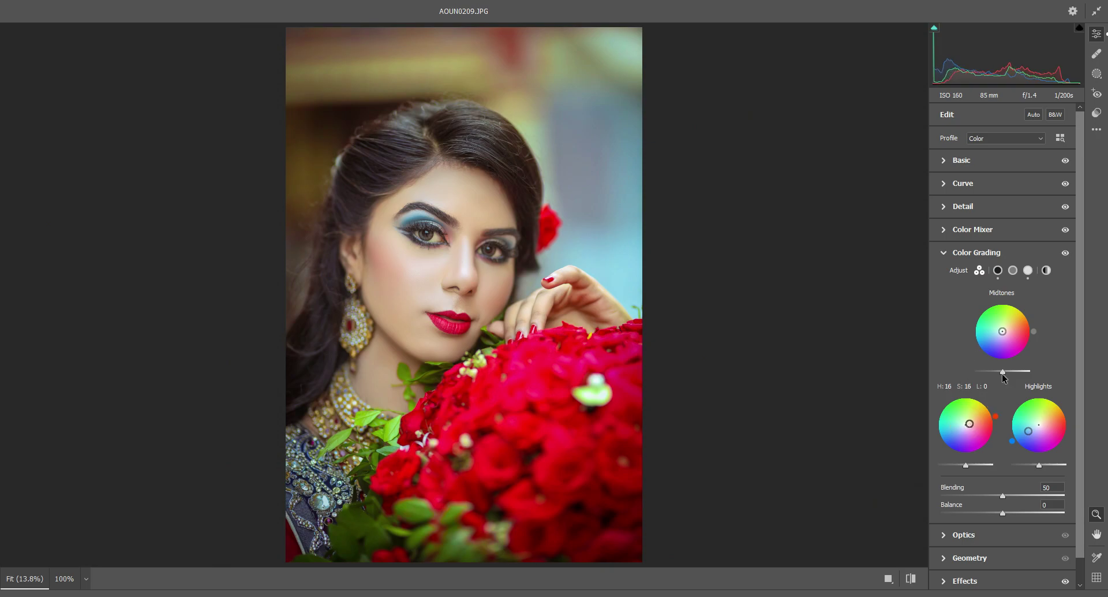
{"action": "scroll", "coordinate": [979, 573], "scroll_direction": "down", "scroll_amount": 1}
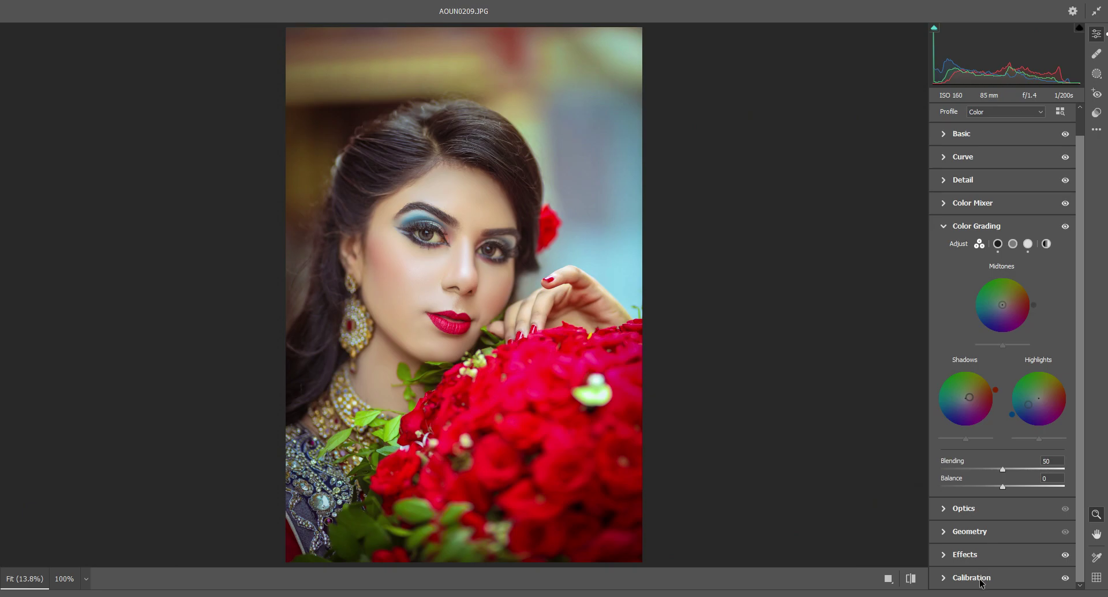
{"action": "left_click", "coordinate": [1048, 594]}
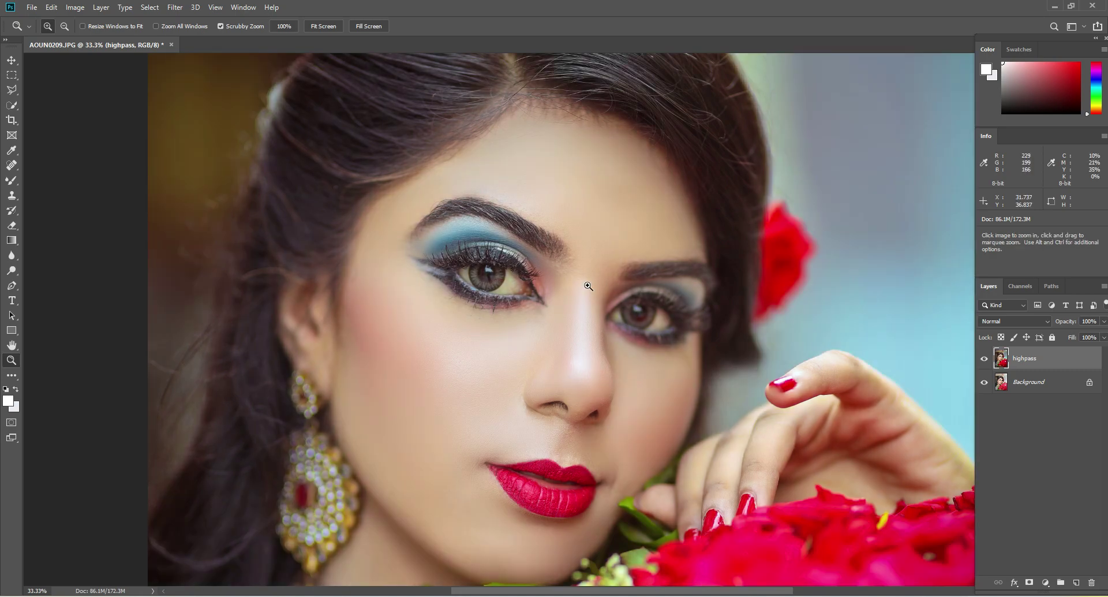
Fit the whole portrait in view and compare it with the original by hiding and showing the highpass layer.
{"action": "right_click", "coordinate": [588, 284]}
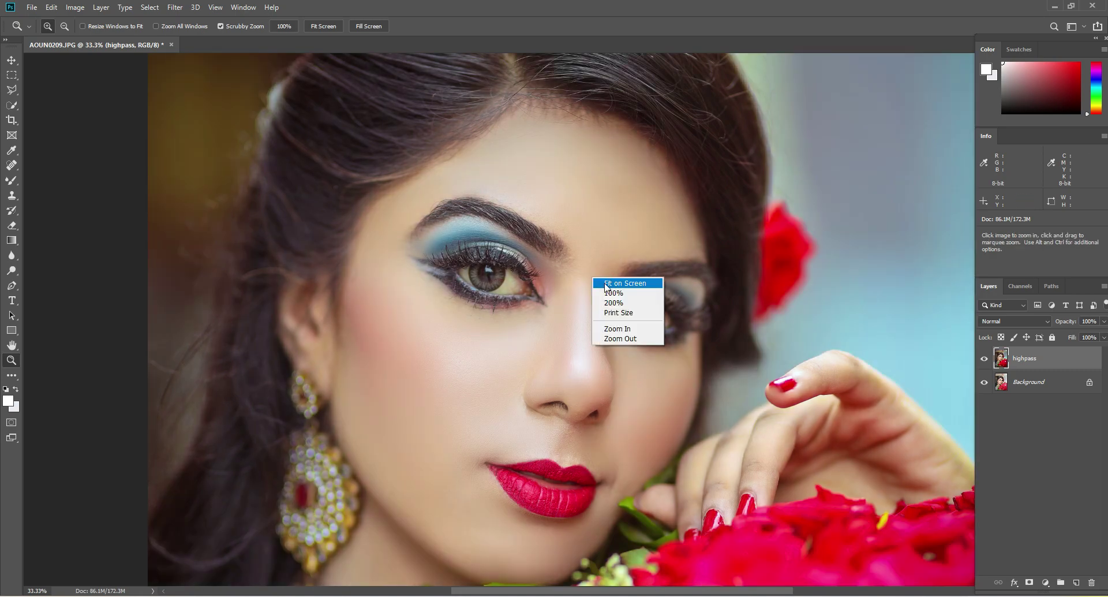
{"action": "left_click", "coordinate": [606, 287]}
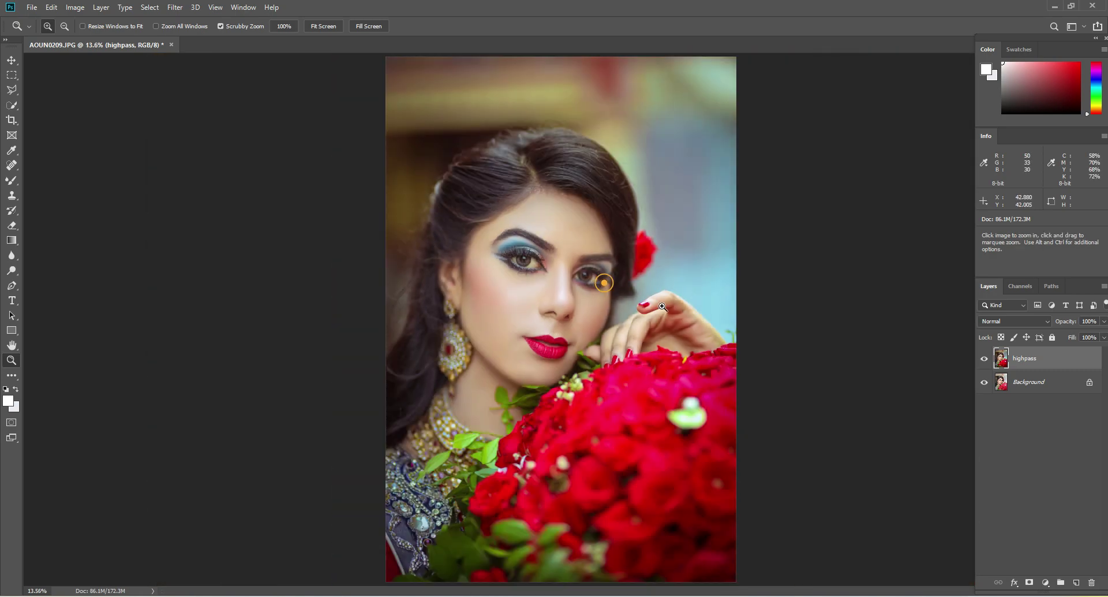
{"action": "left_click", "coordinate": [985, 359]}
{"action": "left_click", "coordinate": [984, 359]}
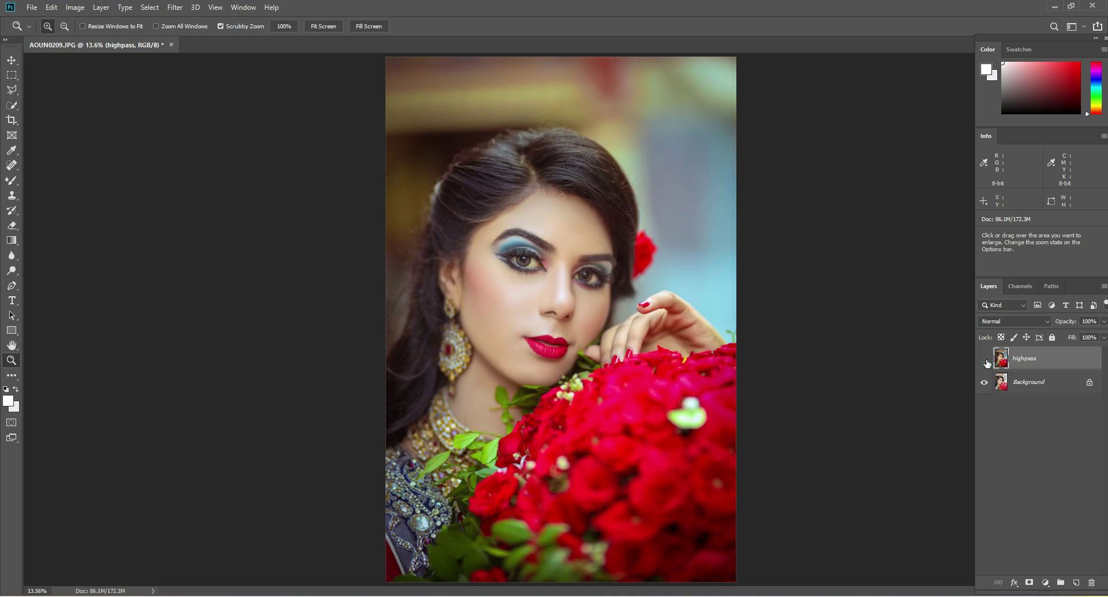
{"action": "left_click", "coordinate": [985, 359]}
{"action": "left_click", "coordinate": [984, 359]}
Examine the graded skin texture on the cheek, under the eye and along the nose at several zoom levels.
{"action": "left_click", "coordinate": [577, 284]}
{"action": "left_click", "coordinate": [577, 284]}
{"action": "left_click", "coordinate": [578, 284]}
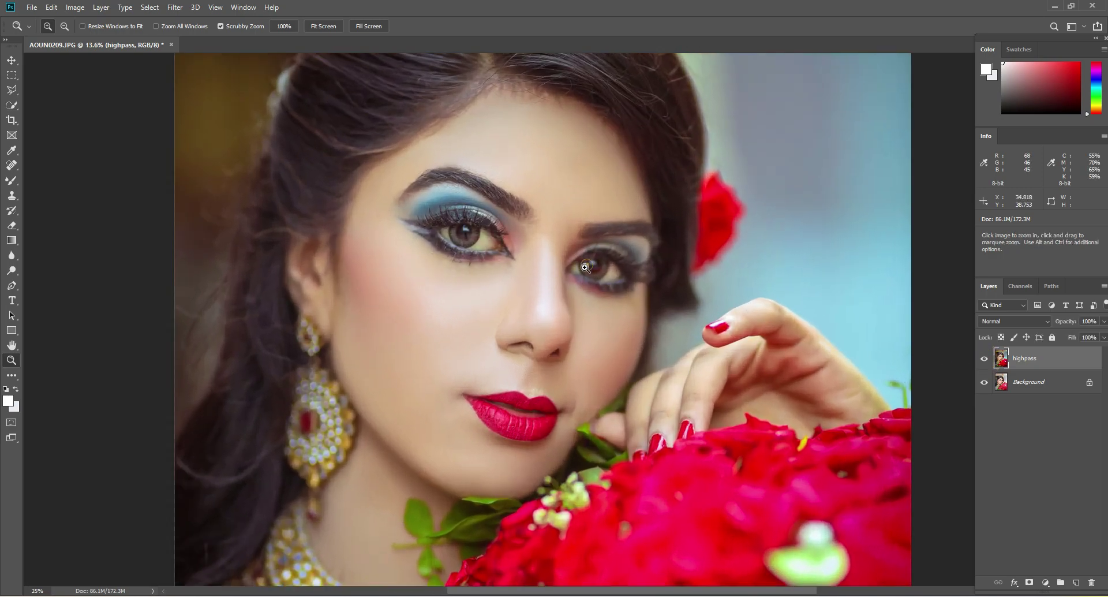
{"action": "left_click", "coordinate": [354, 322]}
{"action": "left_click", "coordinate": [449, 314]}
{"action": "scroll", "coordinate": [455, 353], "scroll_direction": "up", "scroll_amount": 2}
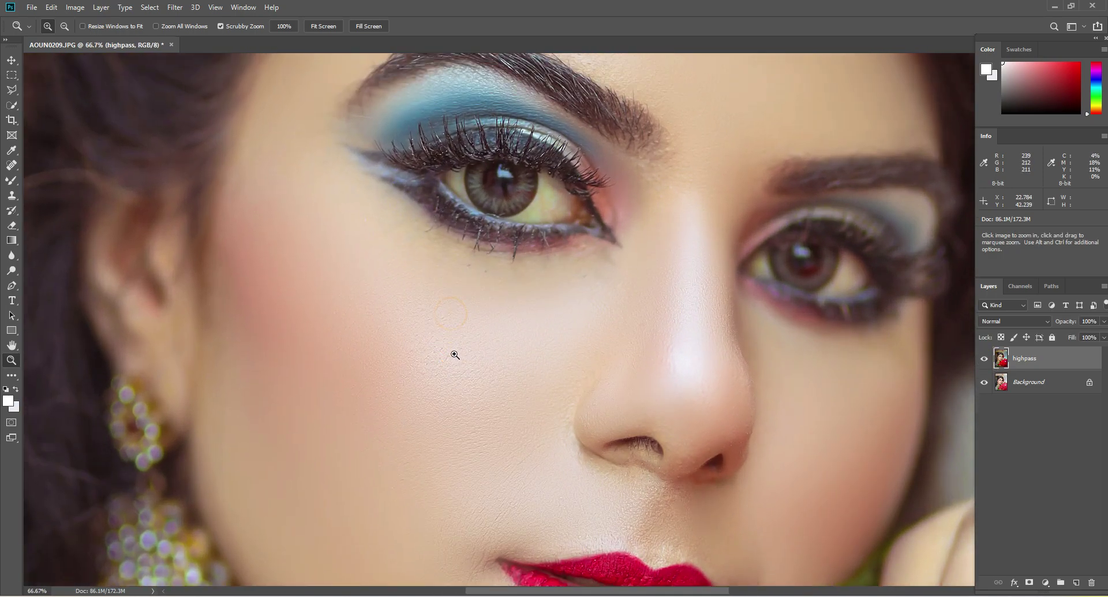
{"action": "scroll", "coordinate": [482, 340], "scroll_direction": "up", "scroll_amount": 2}
{"action": "scroll", "coordinate": [465, 396], "scroll_direction": "up", "scroll_amount": 1}
{"action": "scroll", "coordinate": [466, 371], "scroll_direction": "down", "scroll_amount": 2}
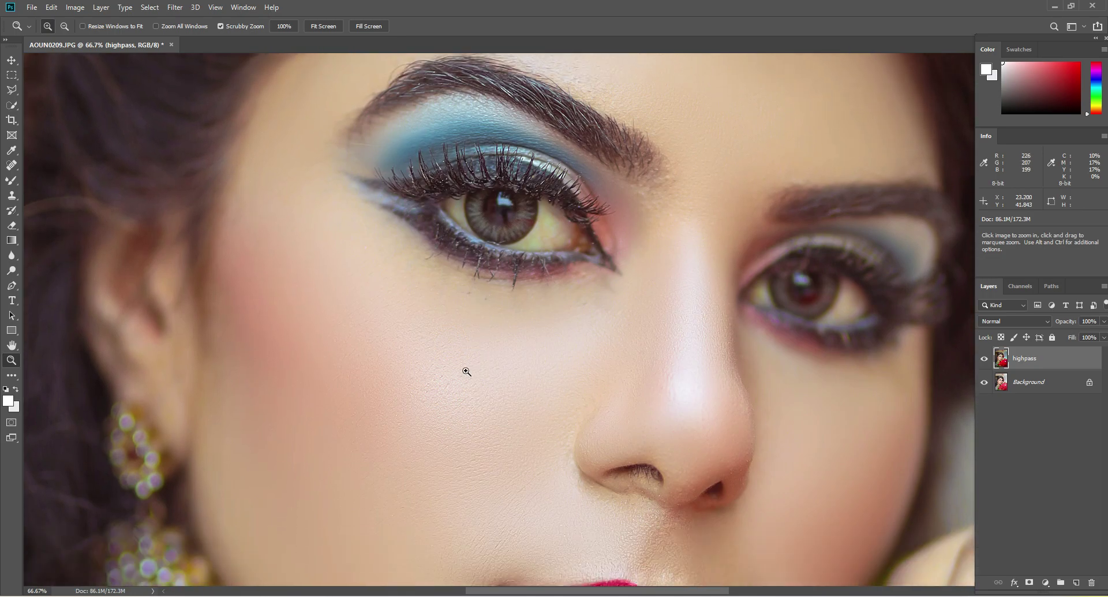
{"action": "left_click", "coordinate": [465, 367]}
{"action": "left_click", "coordinate": [465, 367]}
{"action": "right_click", "coordinate": [494, 319]}
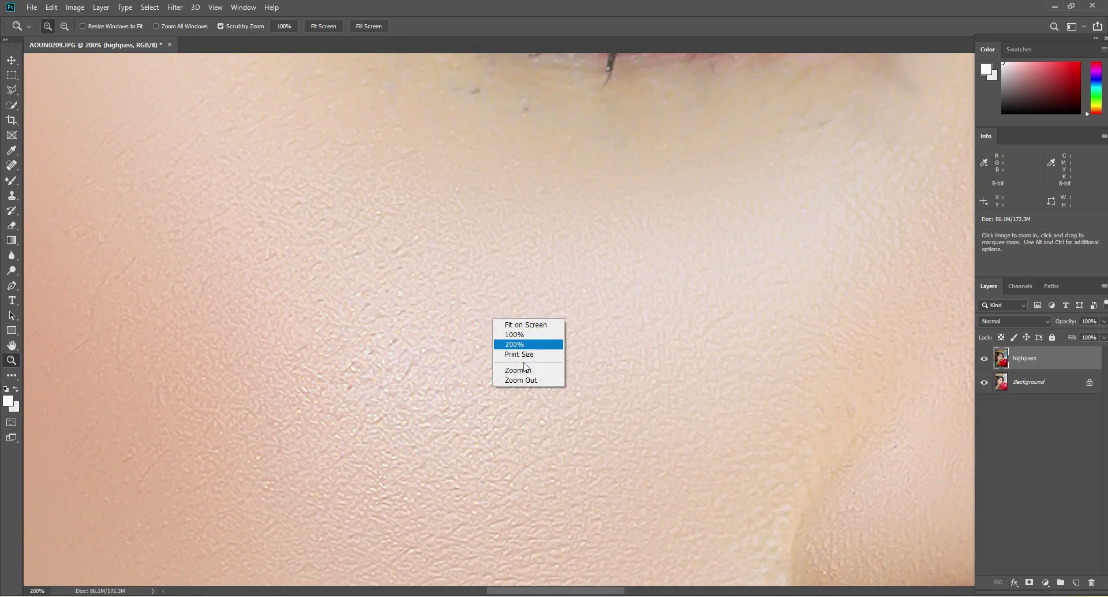
{"action": "left_click", "coordinate": [531, 380]}
{"action": "scroll", "coordinate": [580, 373], "scroll_direction": "up", "scroll_amount": 1}
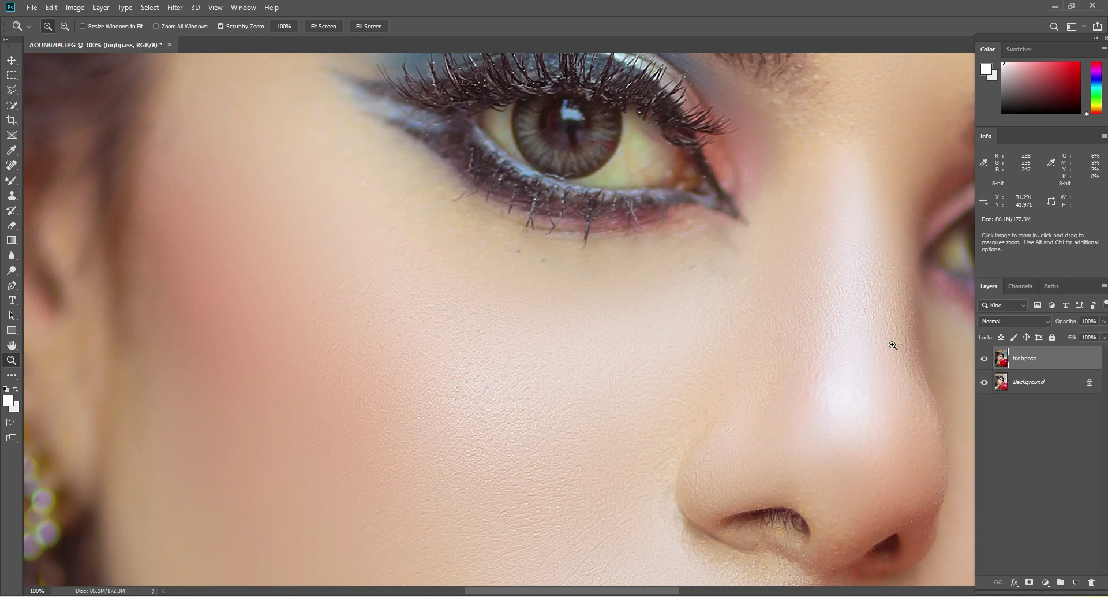
{"action": "left_click", "coordinate": [893, 327]}
{"action": "left_click", "coordinate": [913, 307]}
{"action": "right_click", "coordinate": [846, 295]}
{"action": "left_click", "coordinate": [871, 354]}
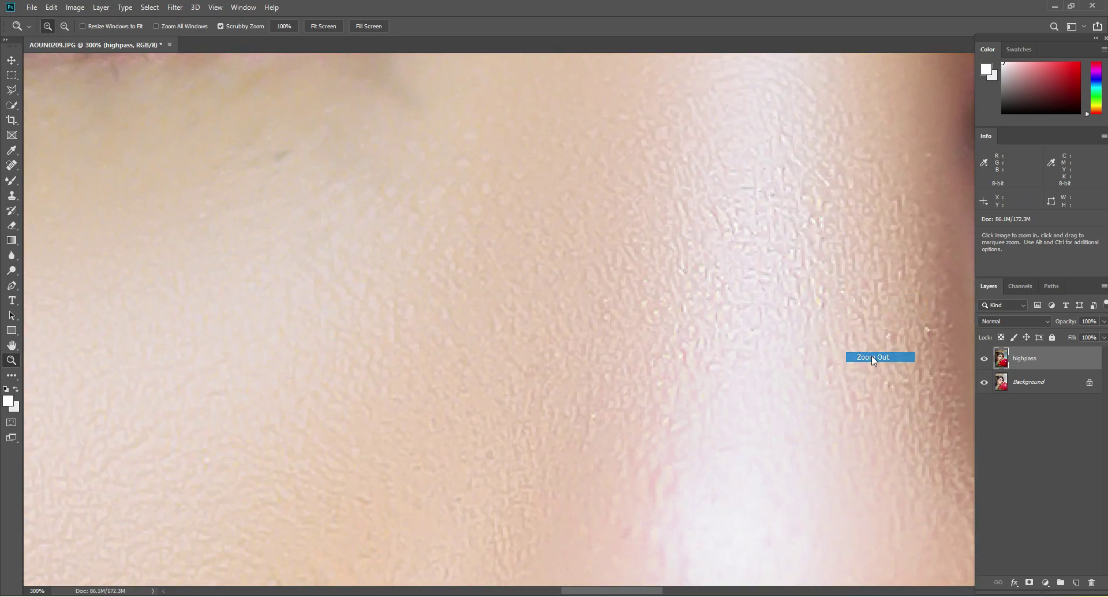
Compare the skin around the eyes and nose with the original at 100% zoom by repeatedly hiding and showing the highpass layer.
{"action": "right_click", "coordinate": [756, 305]}
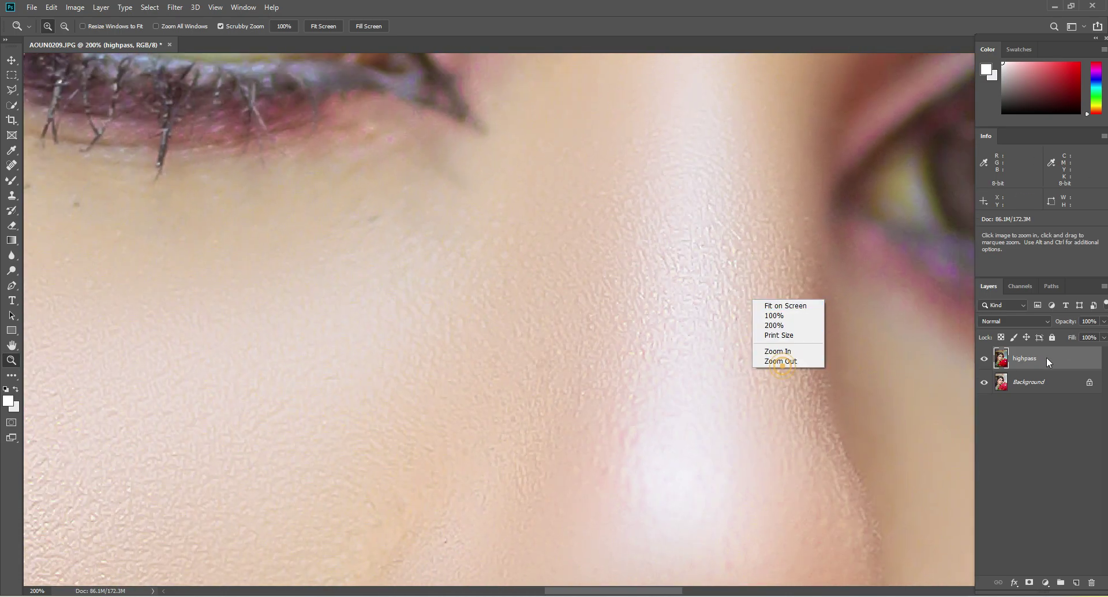
{"action": "left_click", "coordinate": [763, 361]}
{"action": "left_click", "coordinate": [984, 359]}
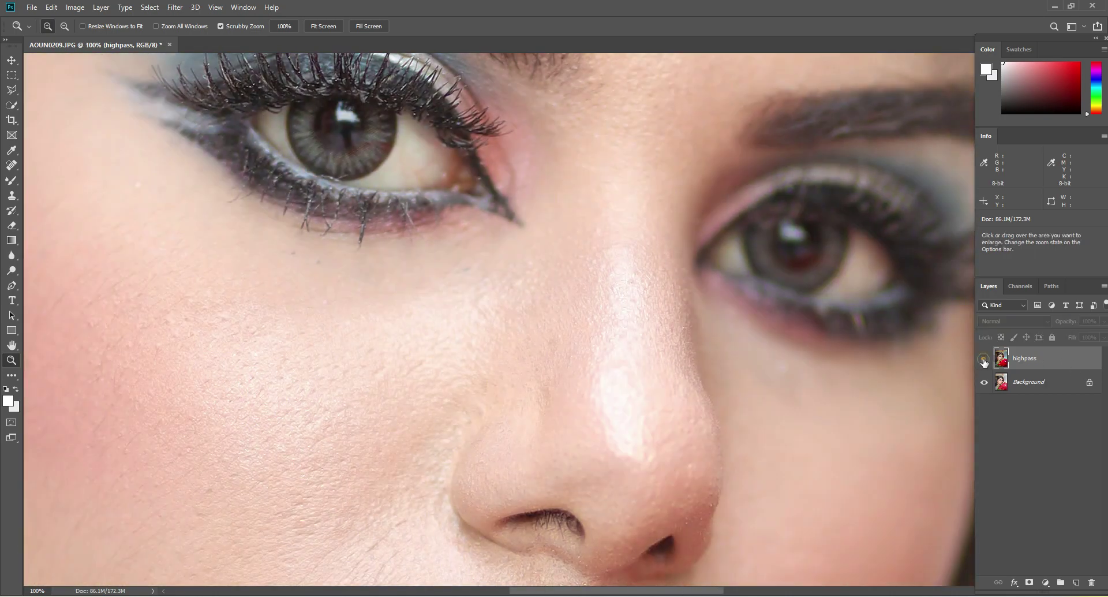
{"action": "left_click", "coordinate": [984, 360]}
{"action": "left_click", "coordinate": [984, 359]}
{"action": "left_click", "coordinate": [984, 359]}
{"action": "left_click", "coordinate": [984, 359]}
{"action": "left_click", "coordinate": [984, 359]}
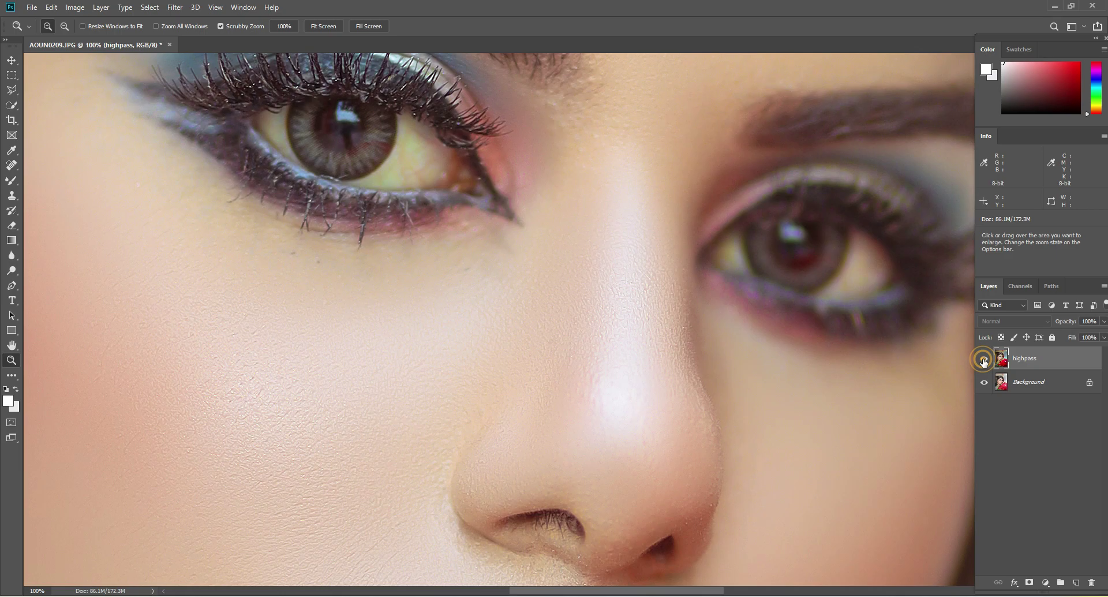
{"action": "left_click", "coordinate": [984, 360]}
{"action": "left_click", "coordinate": [984, 359]}
Examine the sharply focused eye, including its white and lashes, at 50%, 200% and 100% zoom.
{"action": "scroll", "coordinate": [664, 312], "scroll_direction": "up", "scroll_amount": 5}
{"action": "right_click", "coordinate": [460, 264]}
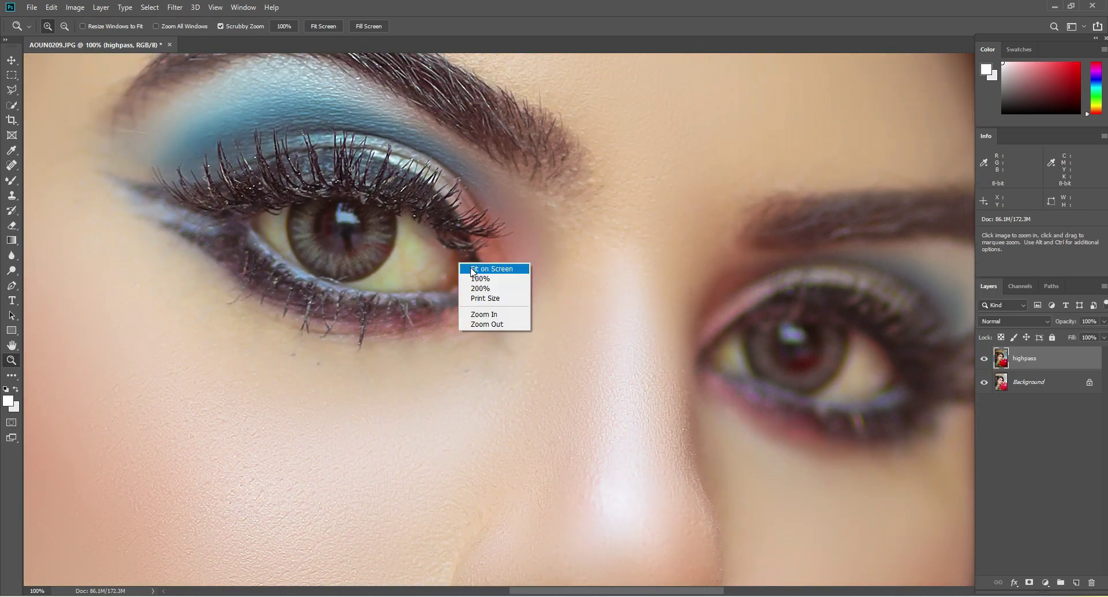
{"action": "left_click", "coordinate": [473, 269]}
{"action": "left_click", "coordinate": [535, 234]}
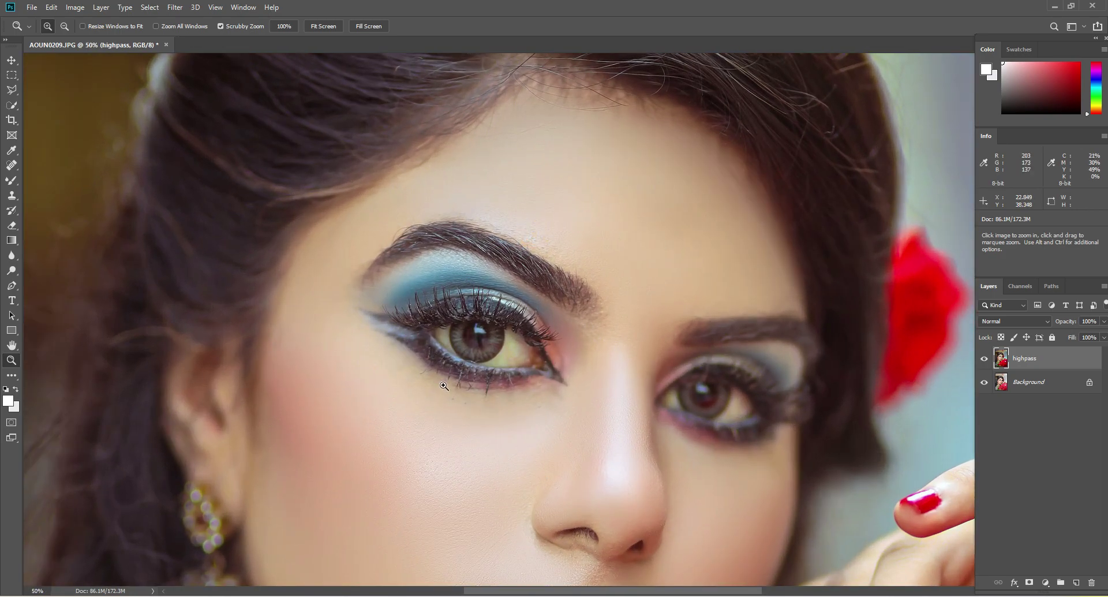
{"action": "left_click", "coordinate": [460, 351]}
{"action": "left_click", "coordinate": [502, 350]}
{"action": "left_click", "coordinate": [506, 349]}
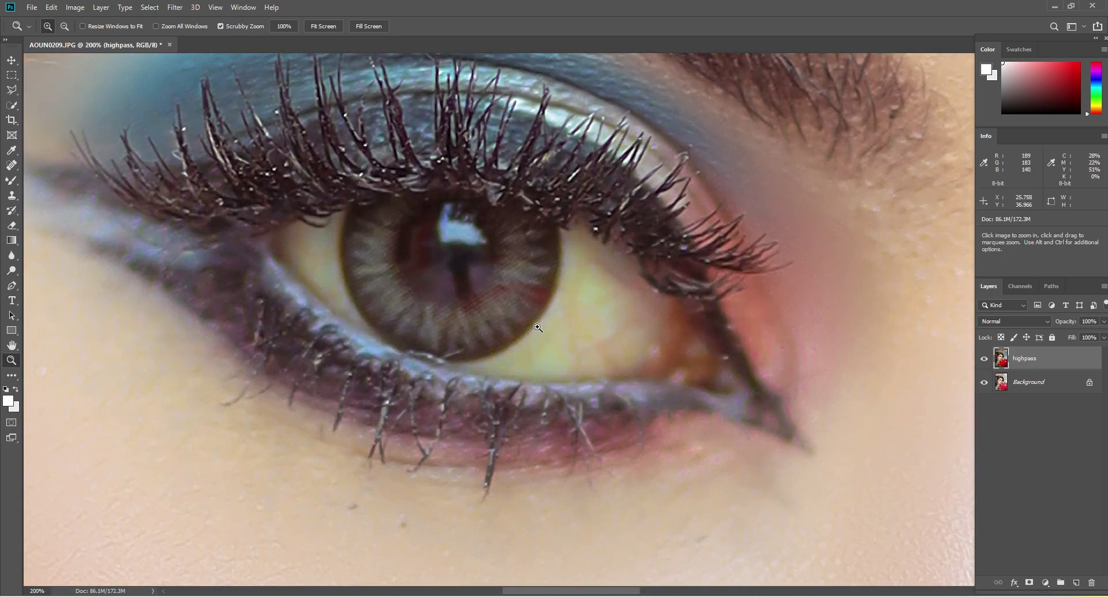
{"action": "right_click", "coordinate": [593, 296]}
{"action": "left_click", "coordinate": [632, 362]}
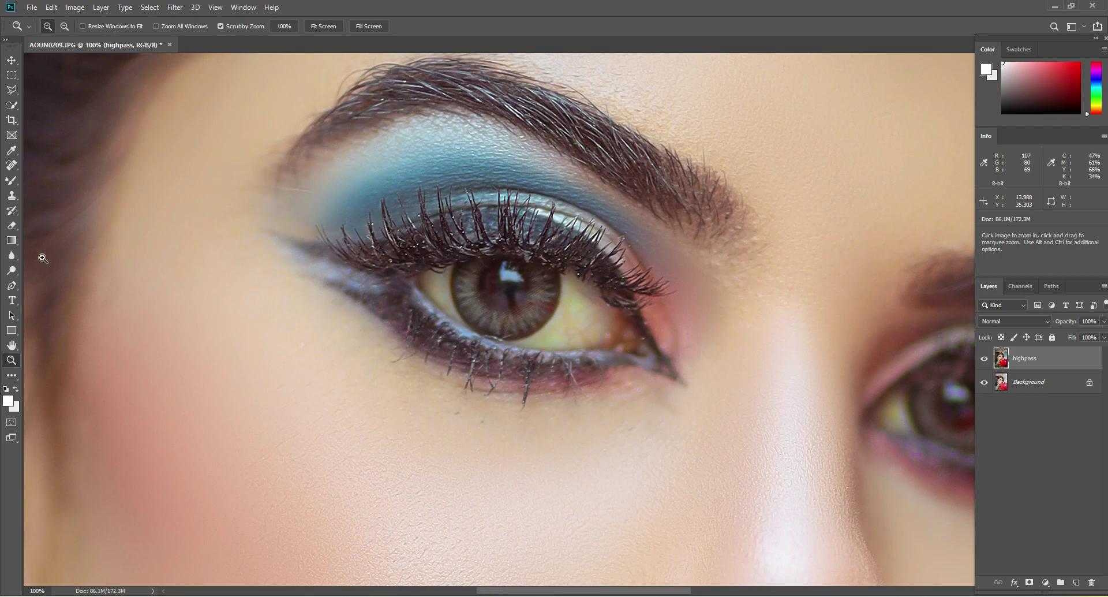
Lighten the white of the sharply focused eye using the Dodge tool with a size 70 brush, Shadows range and 30% exposure.
{"action": "left_click", "coordinate": [11, 270]}
{"action": "left_click", "coordinate": [53, 271]}
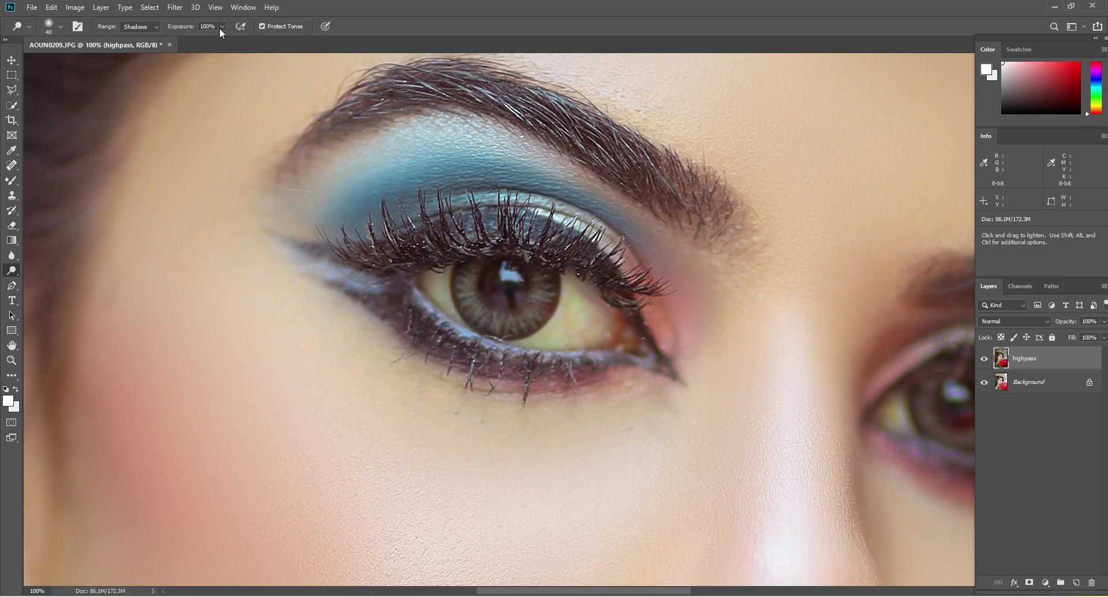
{"action": "left_click_drag", "start_coordinate": [185, 39], "coordinate": [189, 40]}
{"action": "key", "text": "bracketright"}
{"action": "key", "text": "bracketright"}
{"action": "key", "text": "bracketright"}
{"action": "mouse_move", "coordinate": [573, 285]}
{"action": "left_mouse_down"}
{"action": "mouse_move", "coordinate": [562, 332]}
{"action": "mouse_move", "coordinate": [573, 270]}
{"action": "left_mouse_up"}
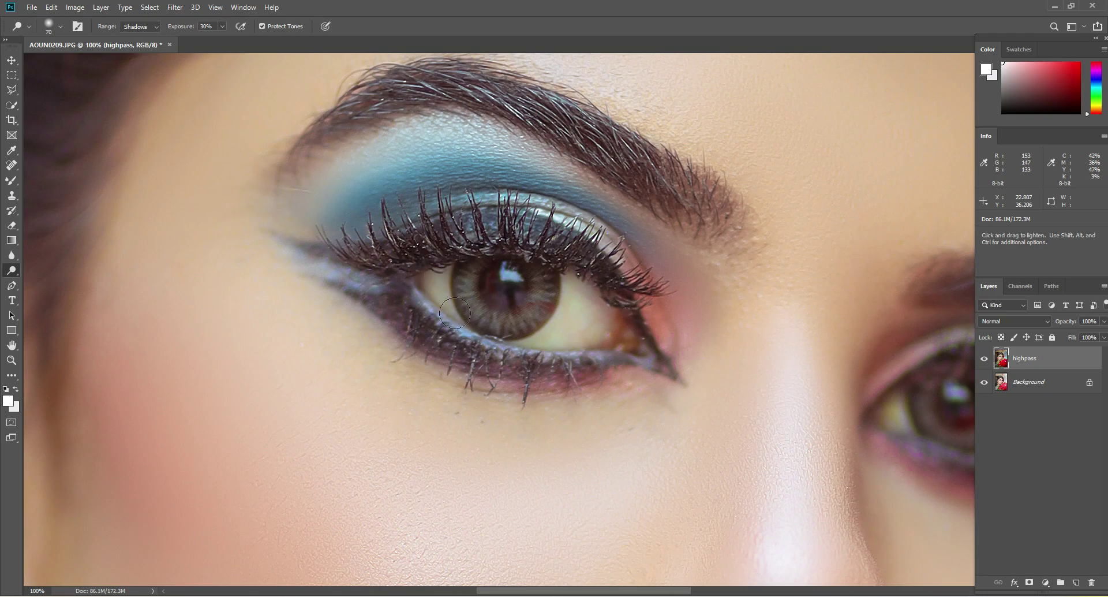
{"action": "left_click_drag", "start_coordinate": [447, 308], "coordinate": [448, 308]}
Lighten the same eye's white further on both sides of the iris, with 52% exposure and a size 80 brush.
{"action": "left_click", "coordinate": [222, 27]}
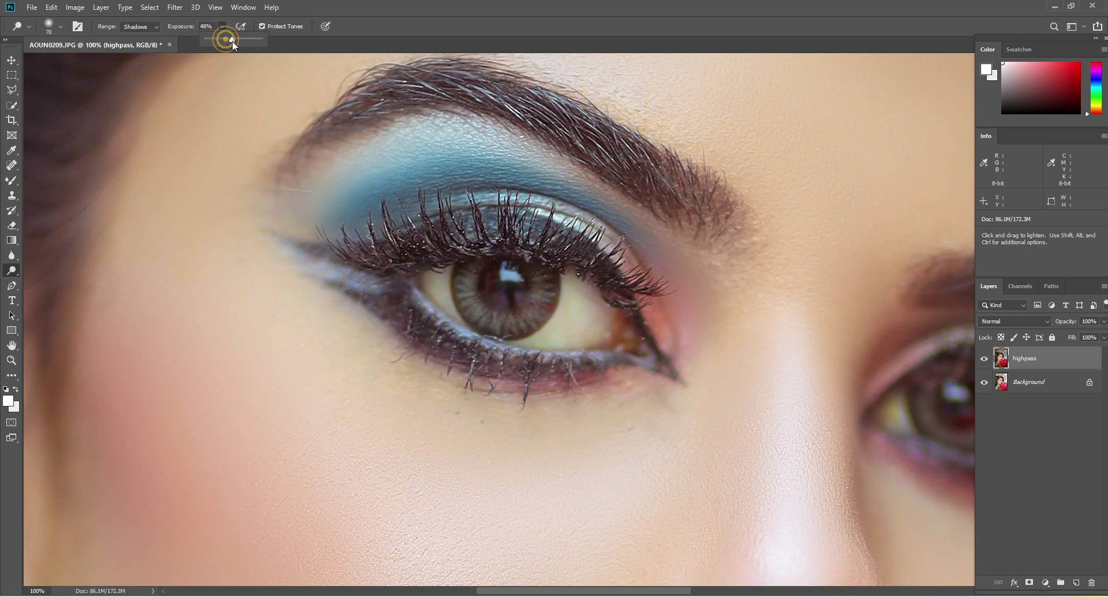
{"action": "left_click_drag", "start_coordinate": [232, 41], "coordinate": [234, 40]}
{"action": "key", "text": "bracketright"}
{"action": "left_click_drag", "start_coordinate": [588, 293], "coordinate": [558, 338]}
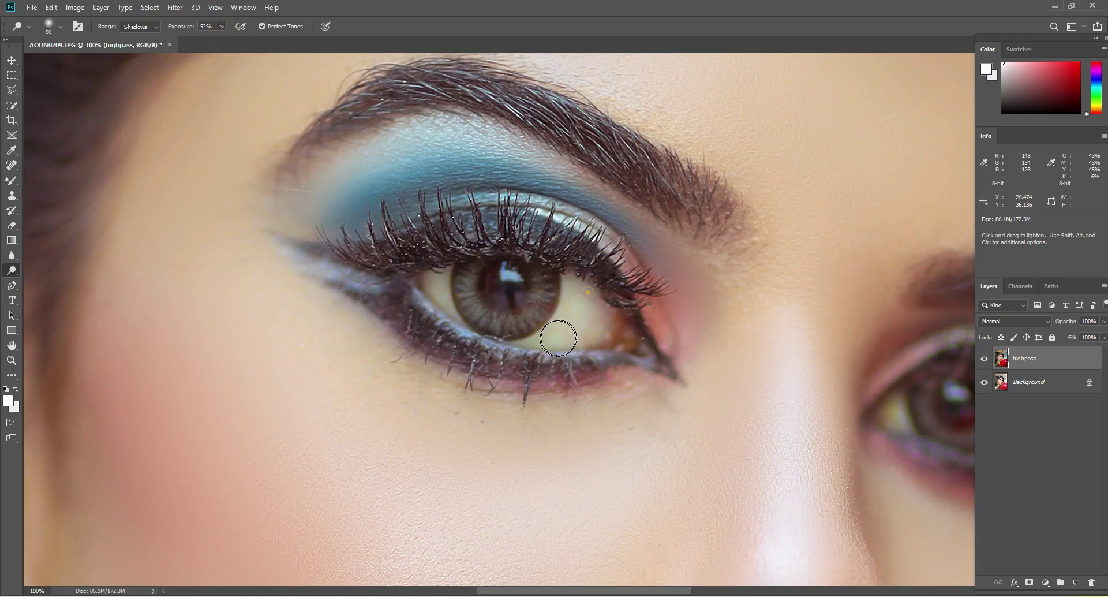
{"action": "left_click_drag", "start_coordinate": [417, 267], "coordinate": [463, 304]}
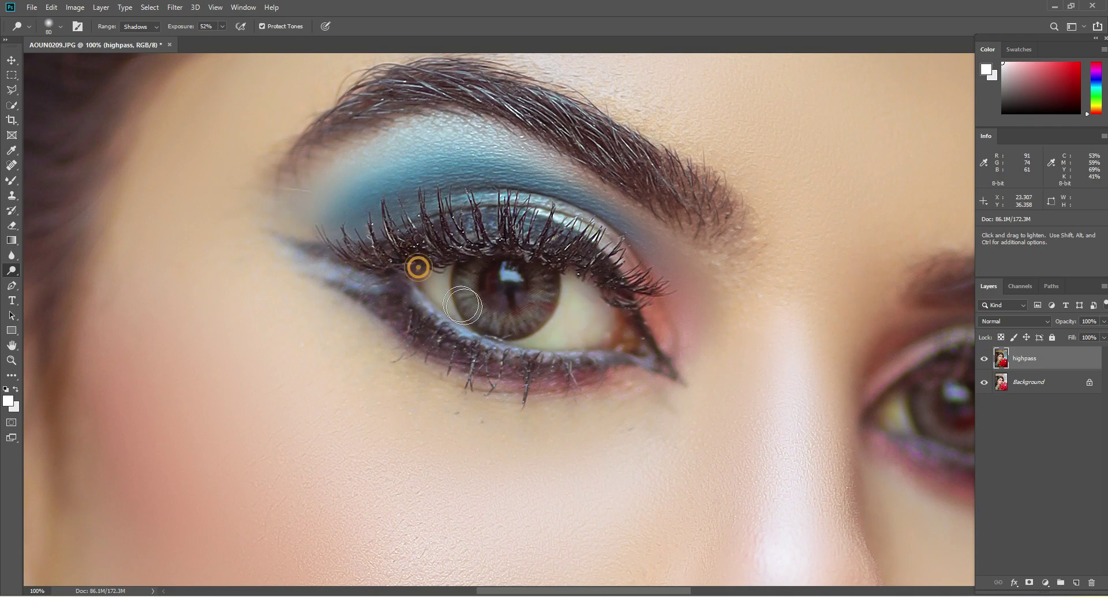
Dodge the white of the other, blurred eye on both sides of its iris at 52% exposure.
{"action": "left_click_drag", "start_coordinate": [779, 369], "coordinate": [277, 292]}
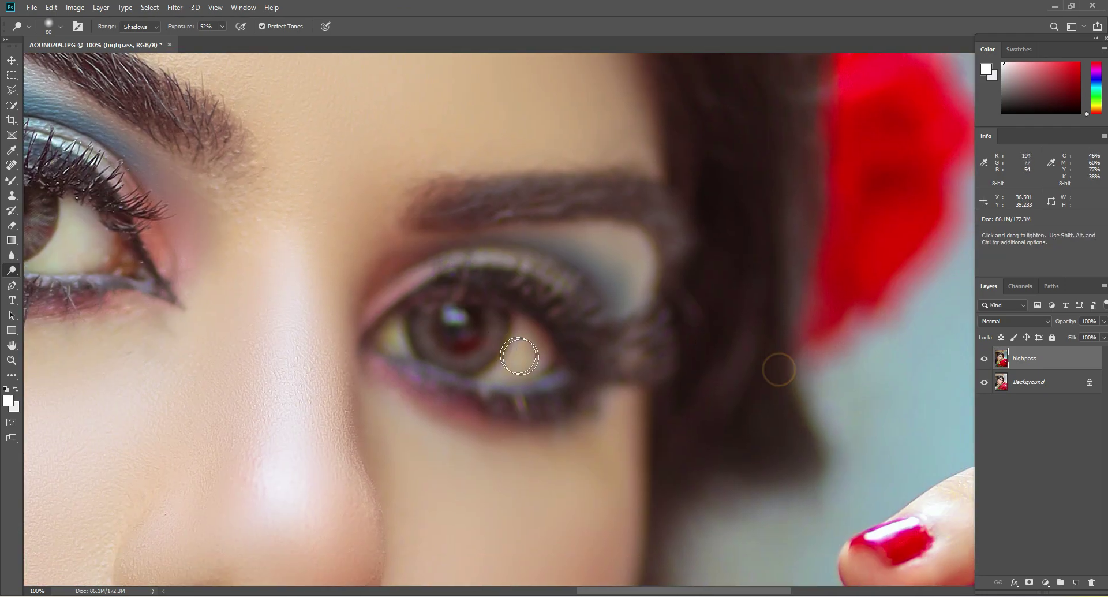
{"action": "mouse_move", "coordinate": [520, 356]}
{"action": "left_mouse_down"}
{"action": "mouse_move", "coordinate": [496, 371]}
{"action": "mouse_move", "coordinate": [532, 331]}
{"action": "left_mouse_up"}
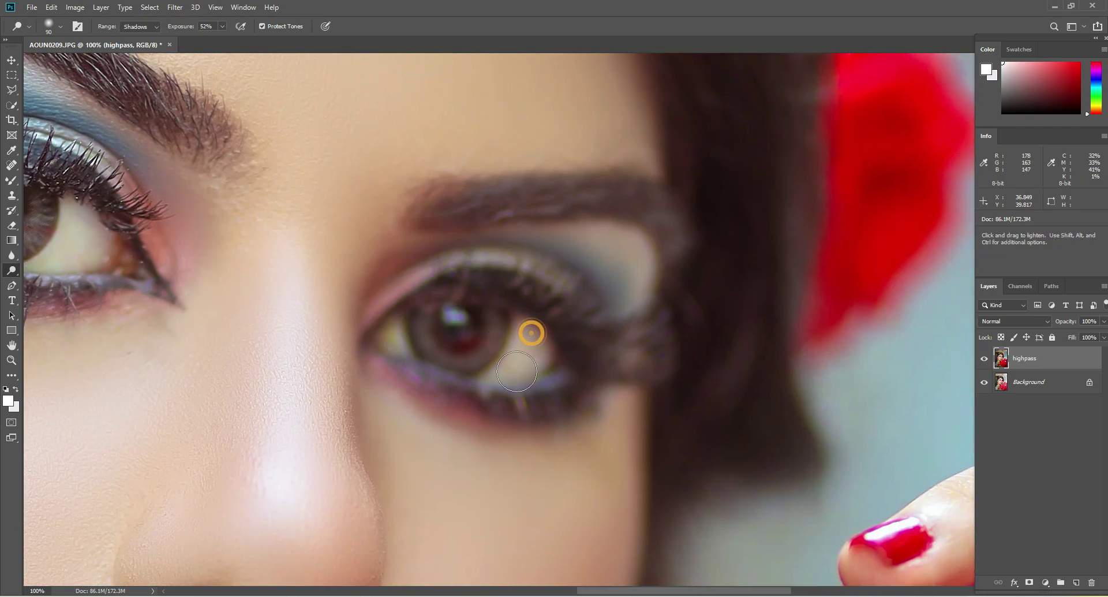
{"action": "key", "text": "bracketleft"}
{"action": "left_click", "coordinate": [393, 332]}
{"action": "left_click", "coordinate": [394, 337]}
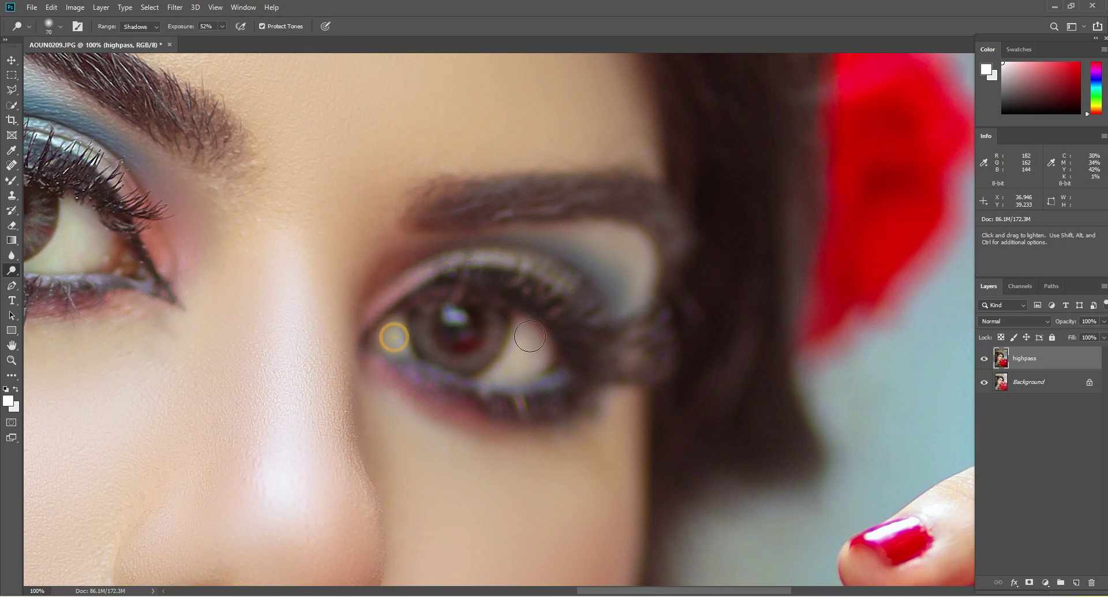
{"action": "left_click", "coordinate": [530, 336]}
Compare the face and its brightened eyes with the original at 25% zoom by hiding and showing the highpass layer.
{"action": "left_click", "coordinate": [12, 359]}
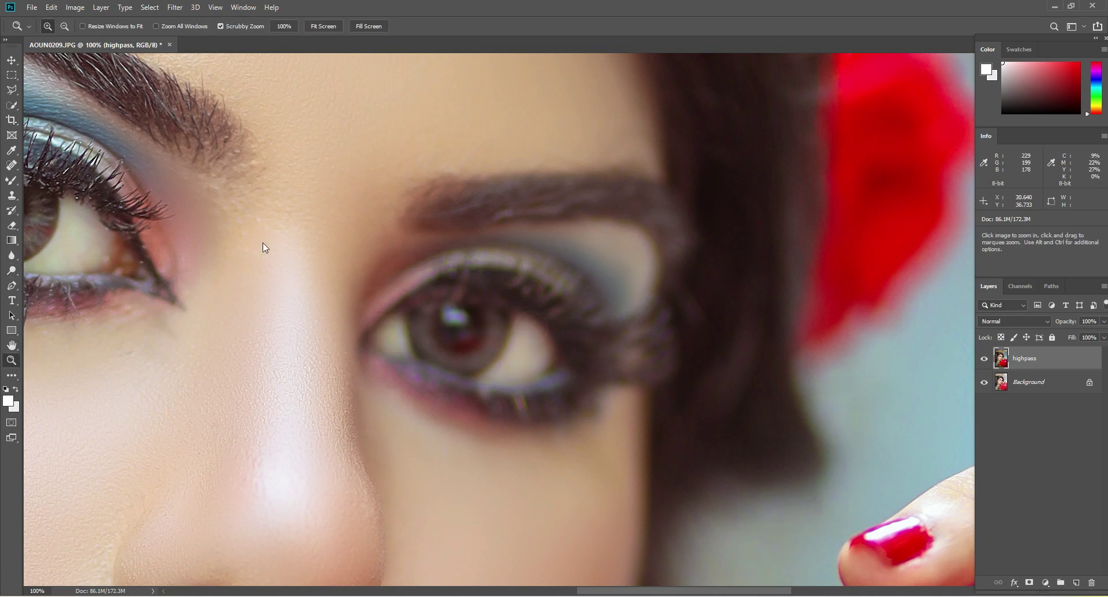
{"action": "right_click", "coordinate": [262, 244]}
{"action": "left_click", "coordinate": [303, 305]}
{"action": "right_click", "coordinate": [462, 221]}
{"action": "left_click", "coordinate": [472, 225]}
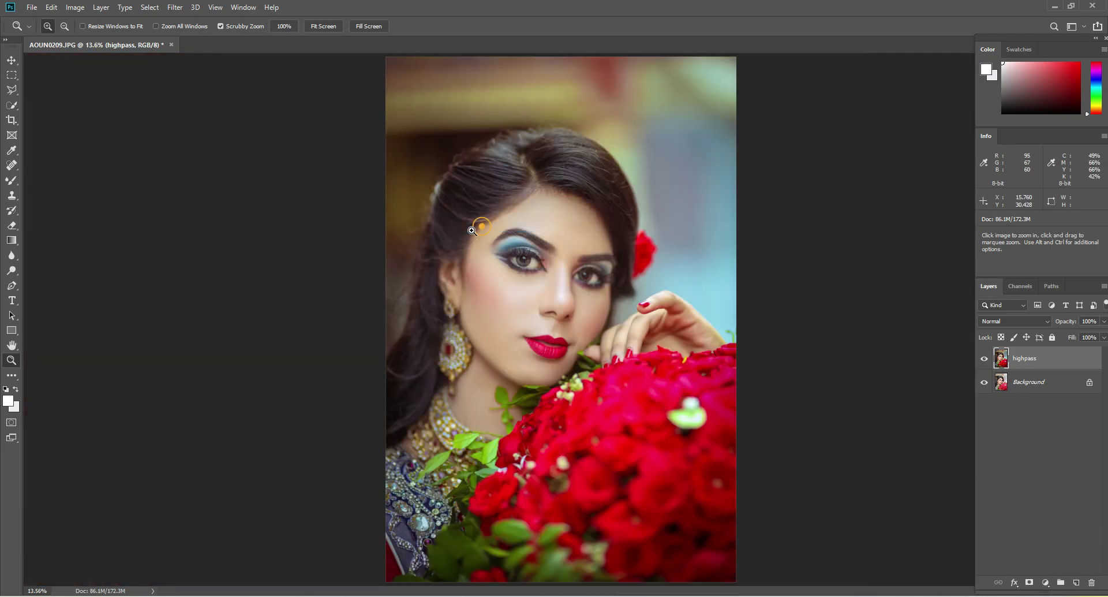
{"action": "left_click", "coordinate": [472, 231]}
{"action": "left_click", "coordinate": [472, 230]}
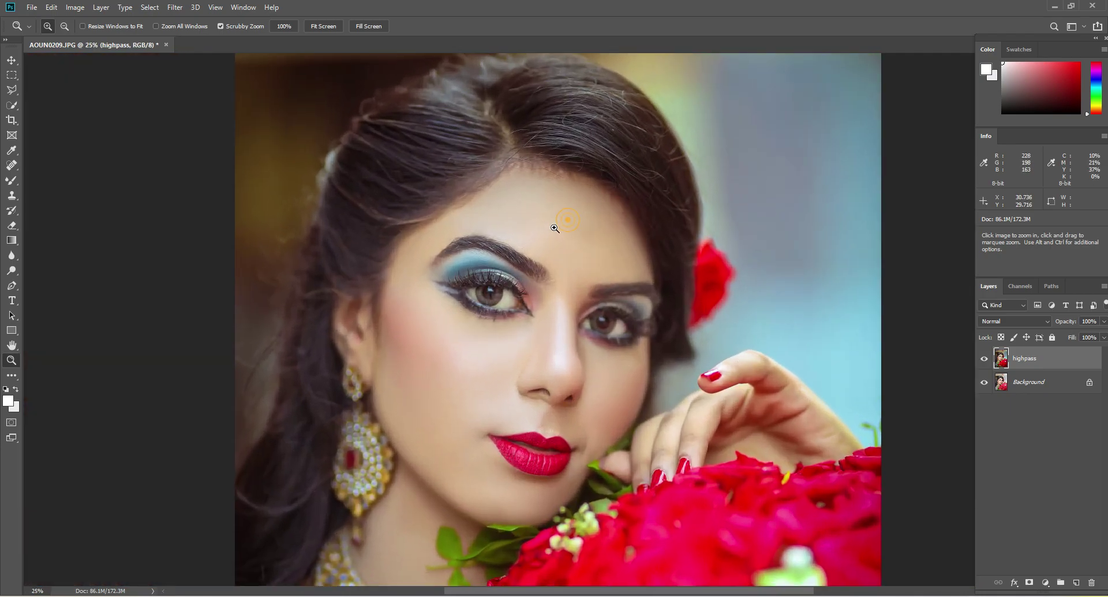
{"action": "left_click", "coordinate": [985, 358]}
{"action": "left_click", "coordinate": [985, 359]}
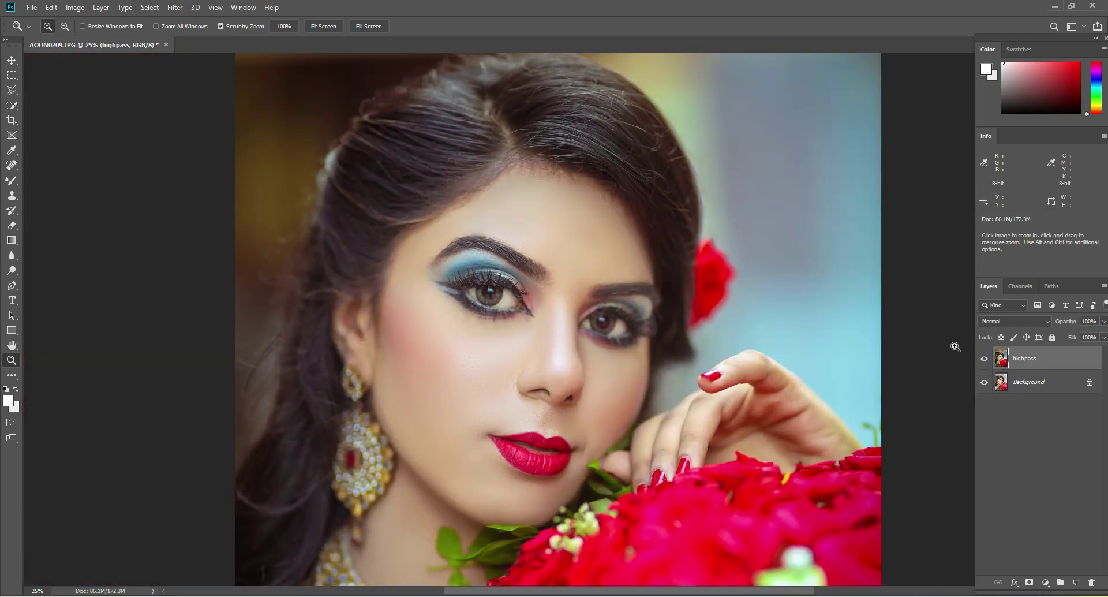
Fit the whole portrait in view and toggle the highpass layer's visibility to compare it with the original.
{"action": "left_click", "coordinate": [532, 267]}
{"action": "right_click", "coordinate": [615, 252]}
{"action": "left_click", "coordinate": [625, 258]}
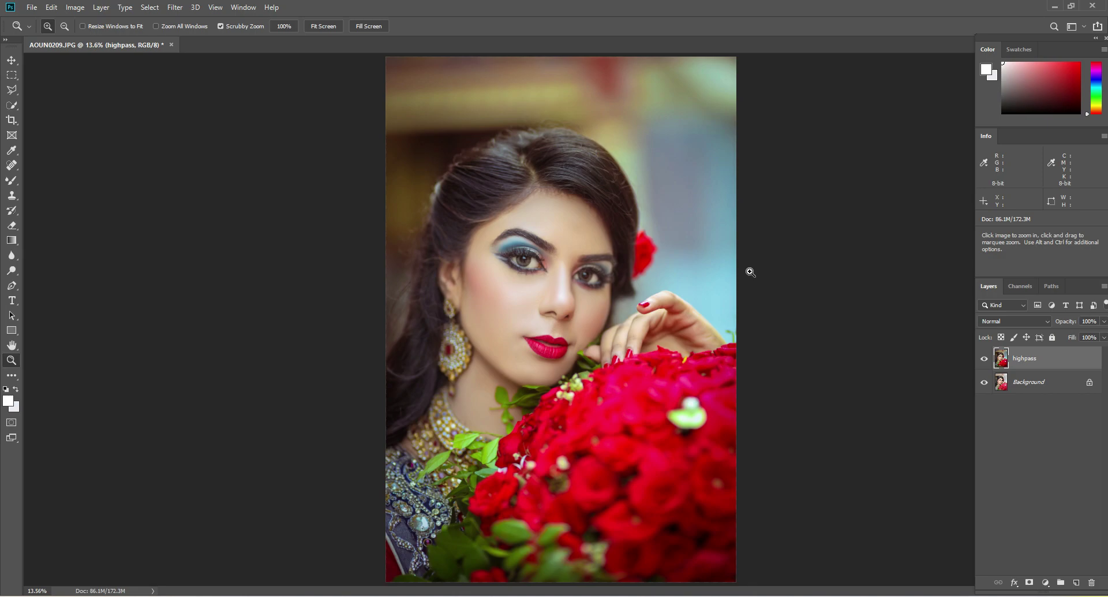
{"action": "left_click", "coordinate": [984, 360]}
{"action": "left_click", "coordinate": [984, 360]}
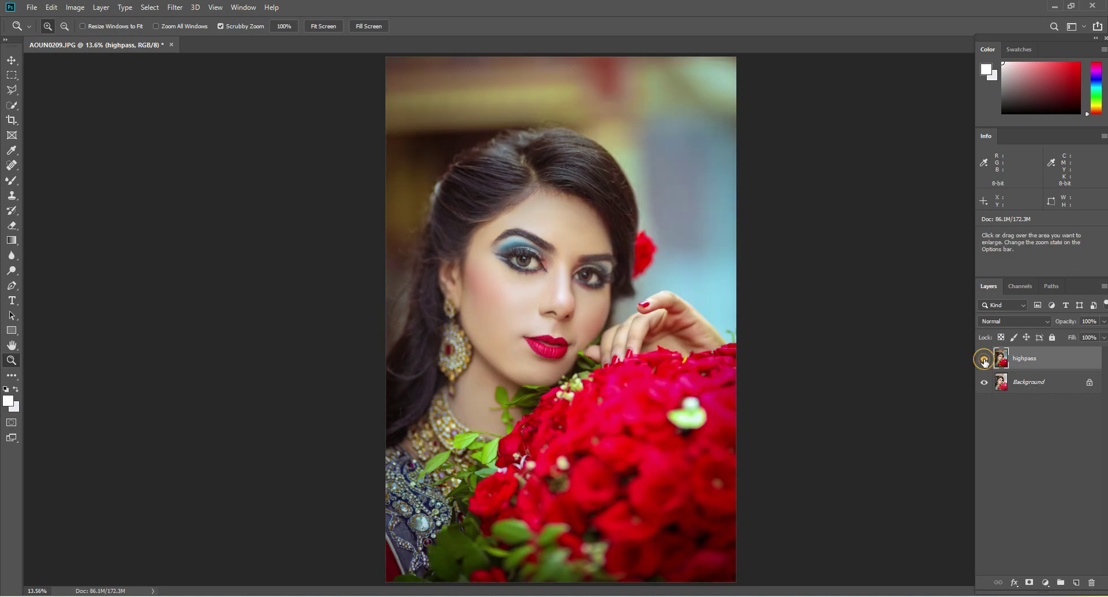
{"action": "left_click", "coordinate": [984, 361]}
{"action": "left_click", "coordinate": [985, 361]}
Apply a Levels adjustment to the highpass layer with midtones at 0.80, output white at 245 and a slightly raised output black.
{"action": "left_click", "coordinate": [73, 8]}
{"action": "mouse_move", "coordinate": [142, 42]}
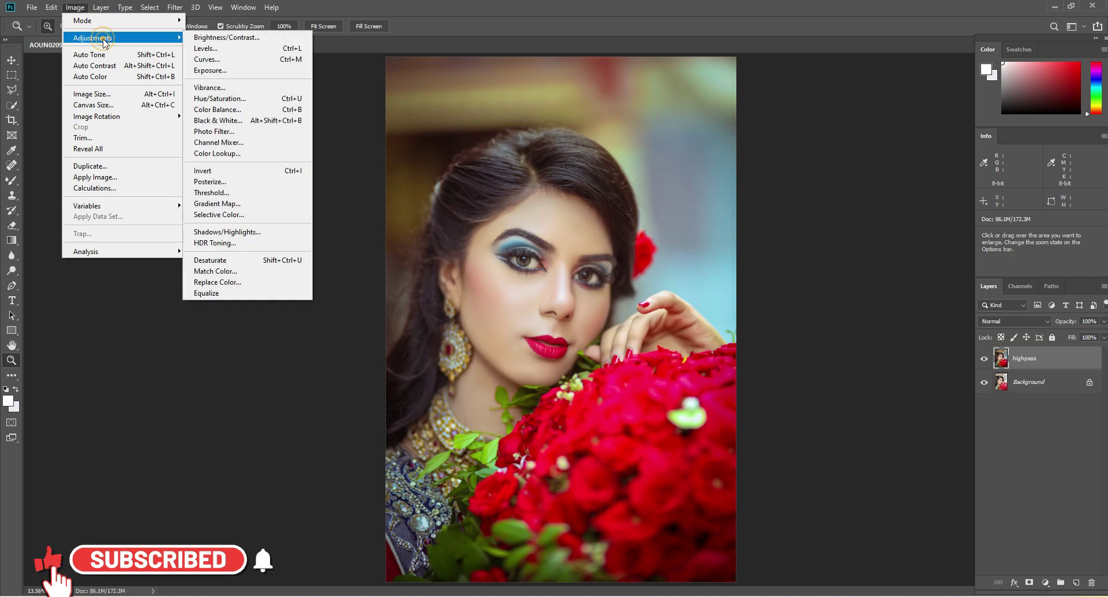
{"action": "left_click", "coordinate": [229, 49]}
{"action": "mouse_move", "coordinate": [716, 272]}
{"action": "left_mouse_down"}
{"action": "mouse_move", "coordinate": [735, 269]}
{"action": "mouse_move", "coordinate": [705, 270]}
{"action": "left_mouse_up"}
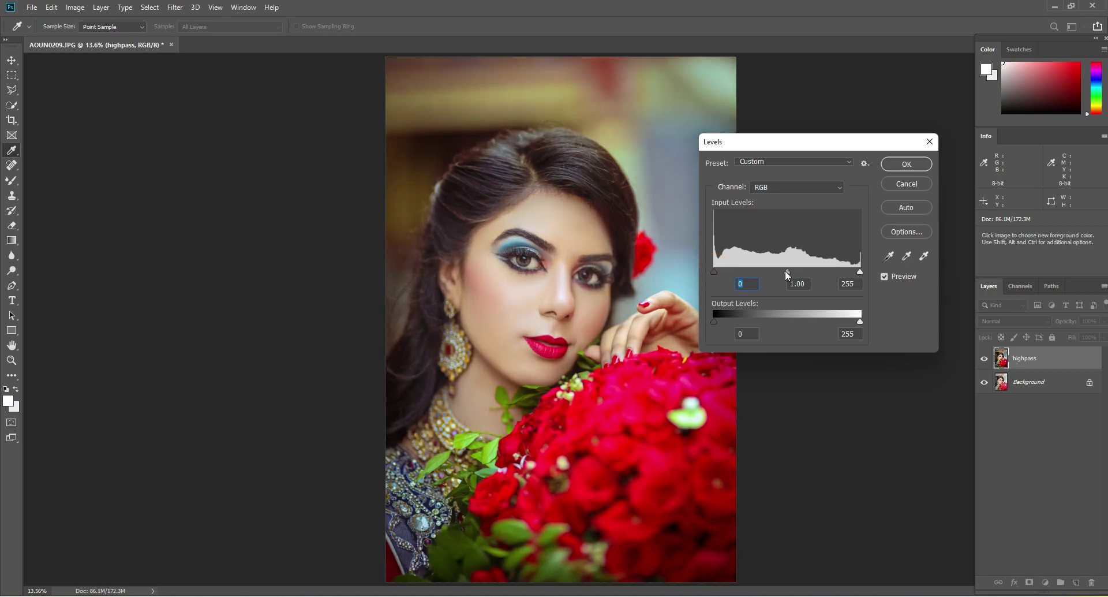
{"action": "mouse_move", "coordinate": [786, 273]}
{"action": "left_mouse_down"}
{"action": "mouse_move", "coordinate": [819, 272]}
{"action": "mouse_move", "coordinate": [798, 273]}
{"action": "left_mouse_up"}
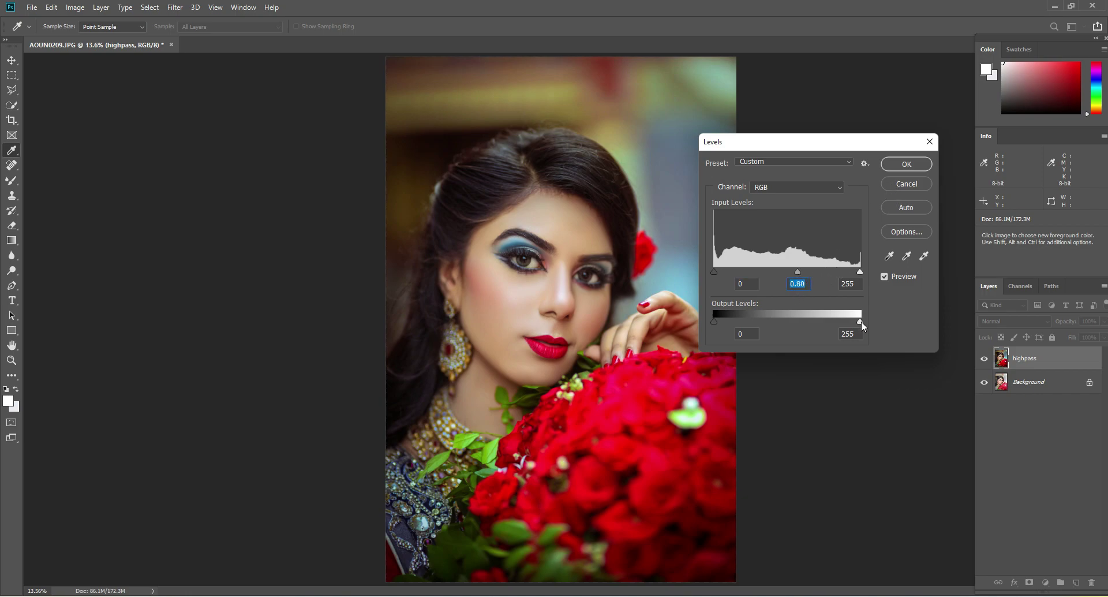
{"action": "mouse_move", "coordinate": [861, 324]}
{"action": "left_mouse_down"}
{"action": "mouse_move", "coordinate": [841, 322]}
{"action": "mouse_move", "coordinate": [863, 323]}
{"action": "left_mouse_up"}
{"action": "mouse_move", "coordinate": [715, 323]}
{"action": "left_mouse_down"}
{"action": "mouse_move", "coordinate": [781, 324]}
{"action": "mouse_move", "coordinate": [701, 323]}
{"action": "left_mouse_up"}
{"action": "left_click_drag", "start_coordinate": [858, 320], "coordinate": [855, 321]}
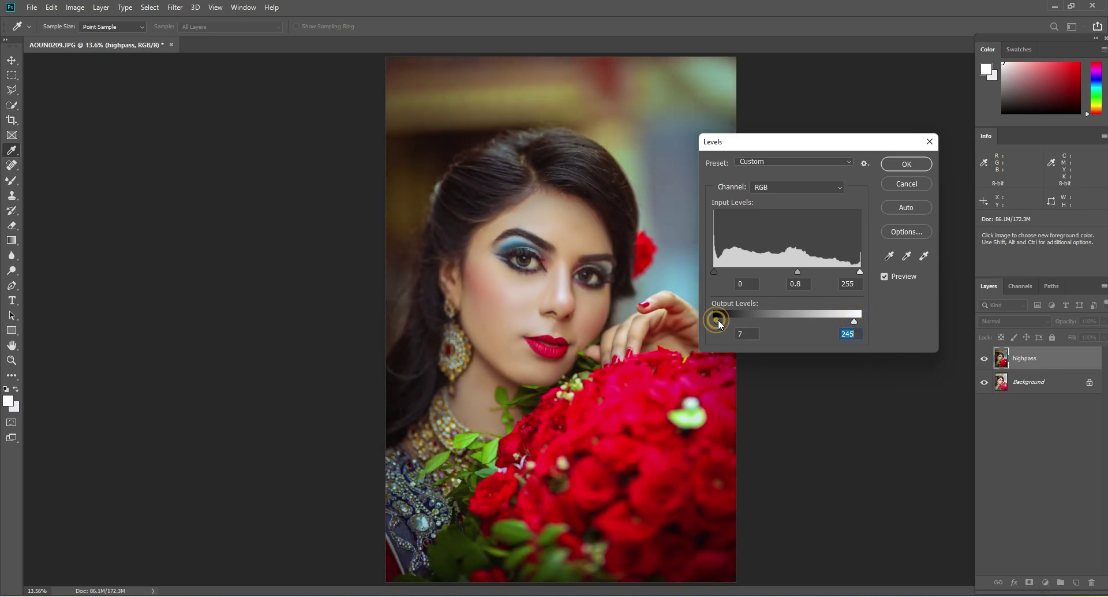
{"action": "left_click_drag", "start_coordinate": [716, 321], "coordinate": [719, 321]}
{"action": "left_click", "coordinate": [907, 164]}
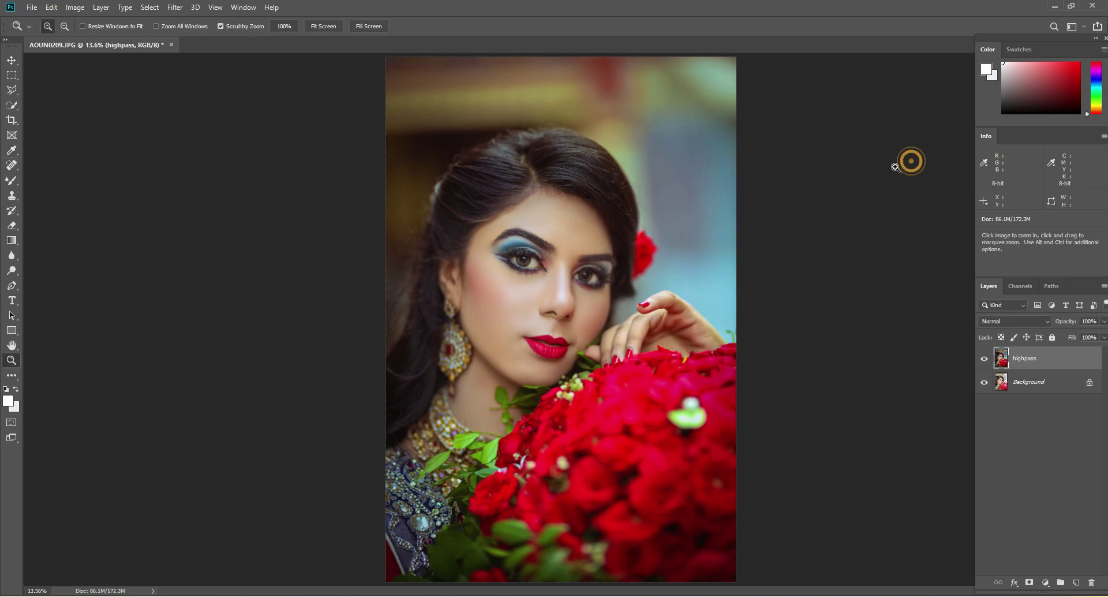
Apply an RGB Curves adjustment with a midtone point at input 124, output 134 and a shadow anchor at input 66, output 66.
{"action": "key", "text": "z"}
{"action": "left_click", "coordinate": [70, 8]}
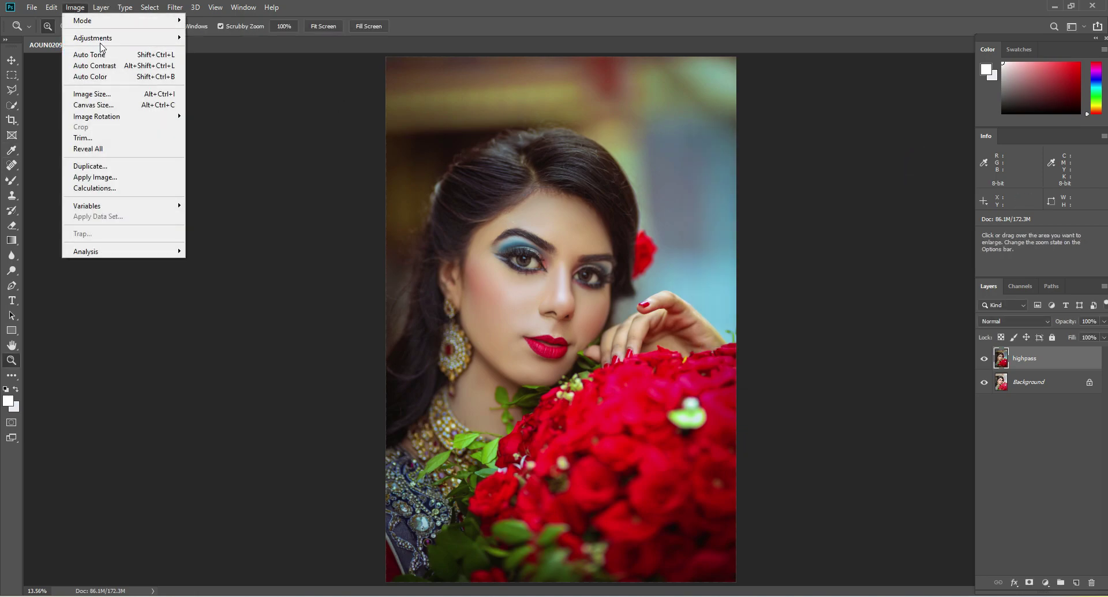
{"action": "mouse_move", "coordinate": [98, 38]}
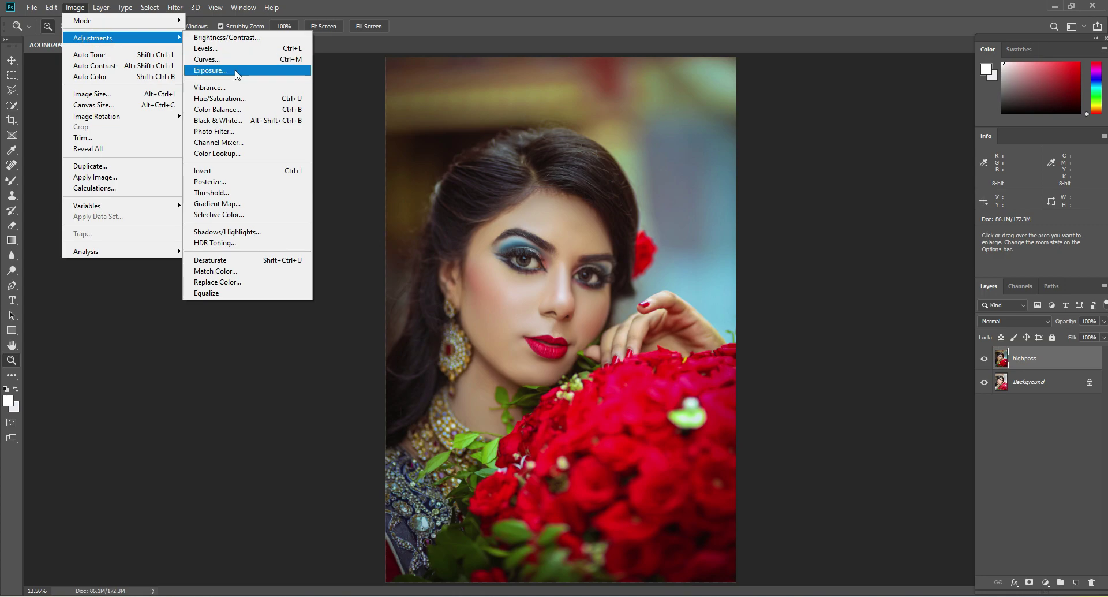
{"action": "left_click", "coordinate": [234, 59]}
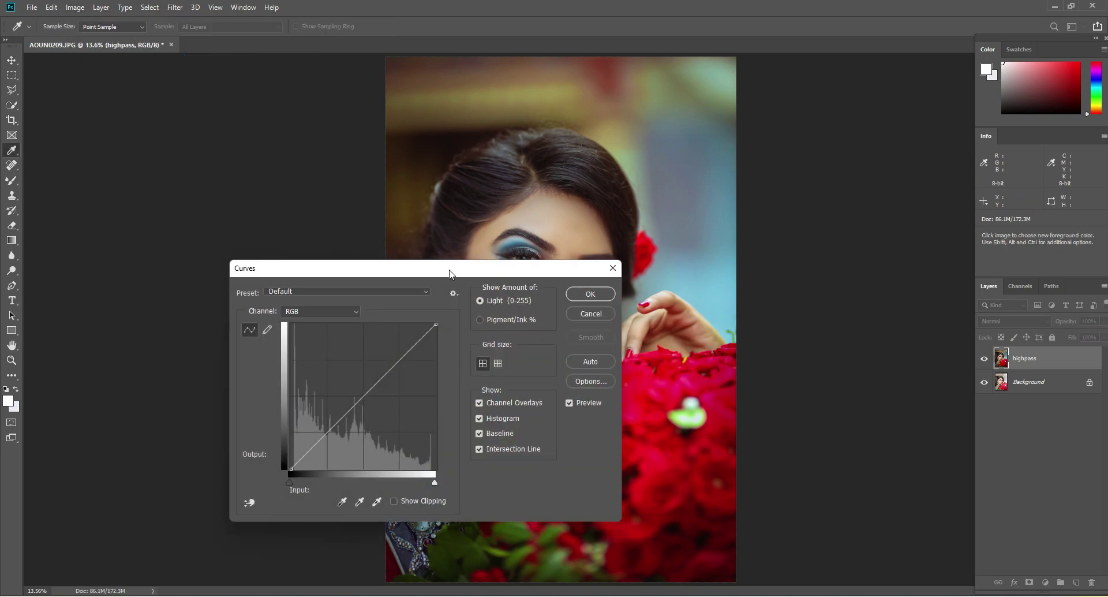
{"action": "left_click_drag", "start_coordinate": [439, 269], "coordinate": [916, 211]}
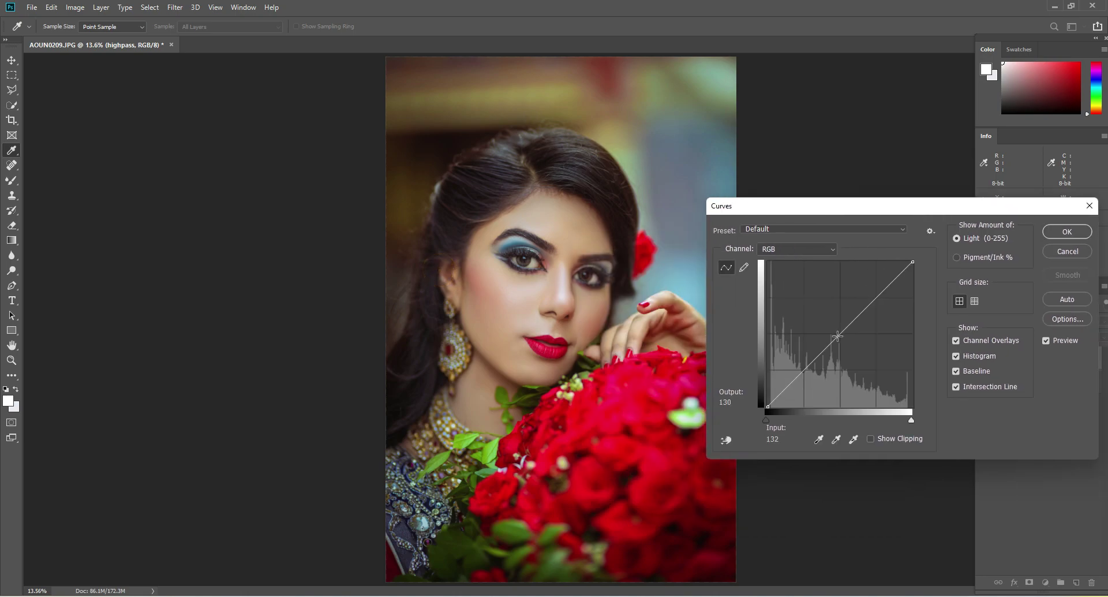
{"action": "left_click", "coordinate": [838, 334]}
{"action": "left_click_drag", "start_coordinate": [837, 333], "coordinate": [838, 330]}
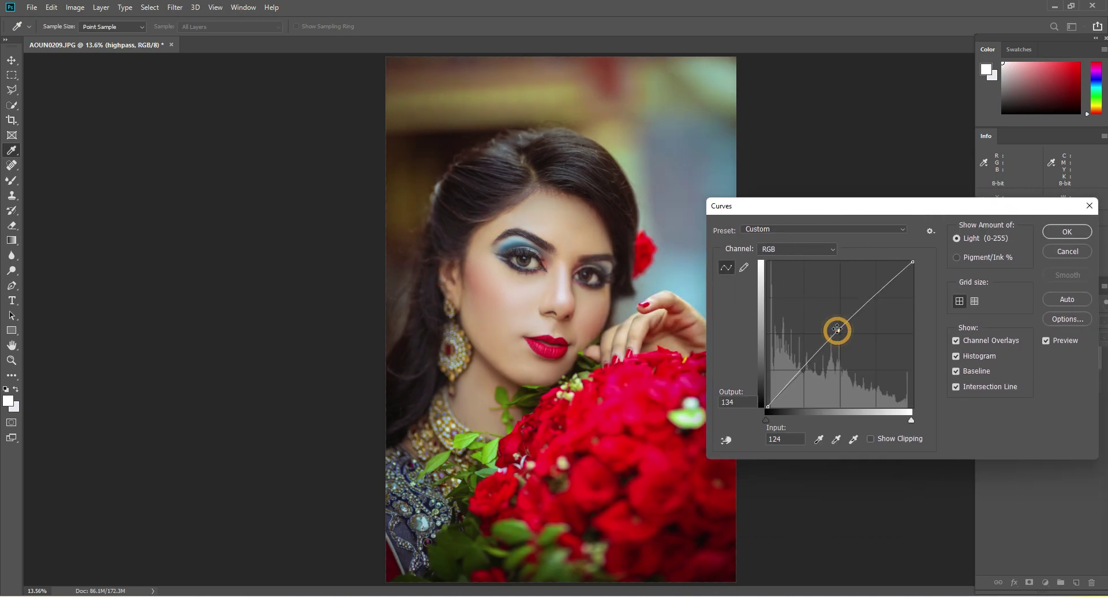
{"action": "left_click", "coordinate": [805, 368]}
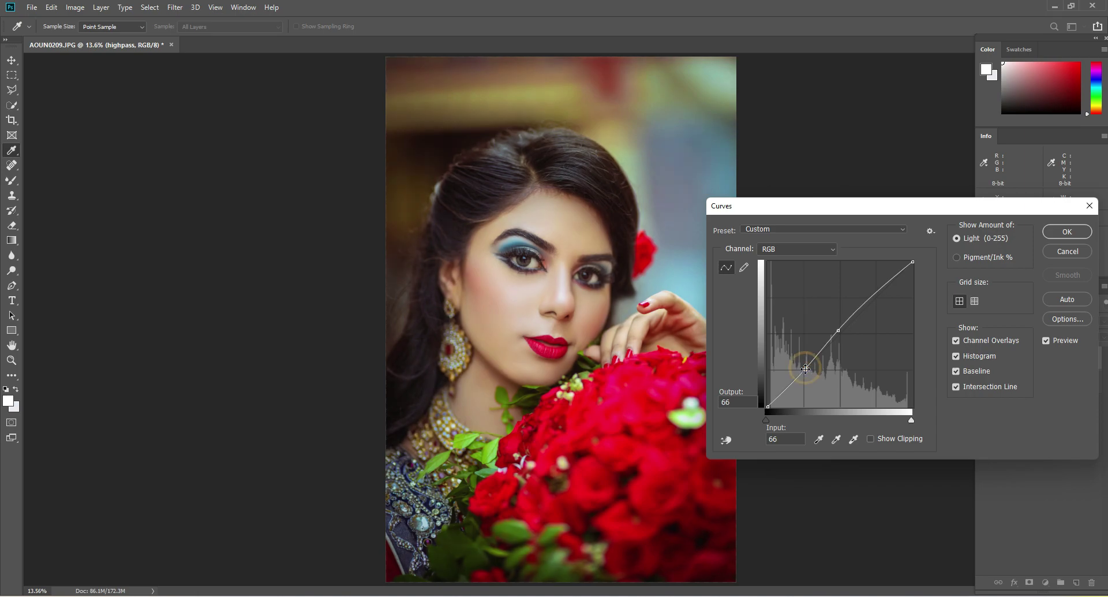
{"action": "left_click", "coordinate": [1052, 232]}
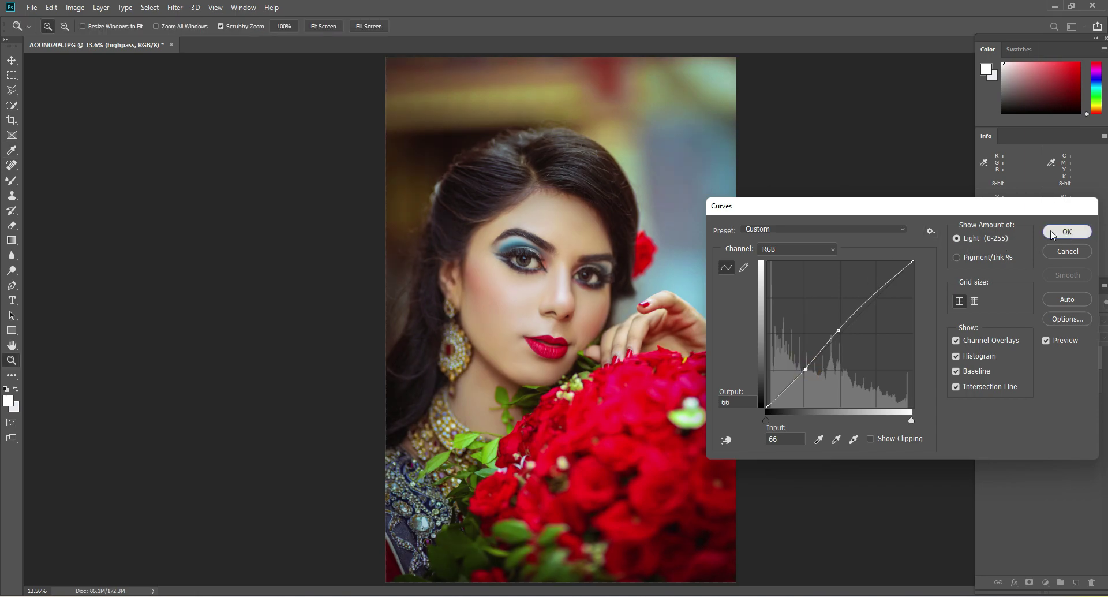
Compare the Levels- and Curves-adjusted portrait with the original by toggling the highpass layer's visibility.
{"action": "left_click", "coordinate": [985, 359]}
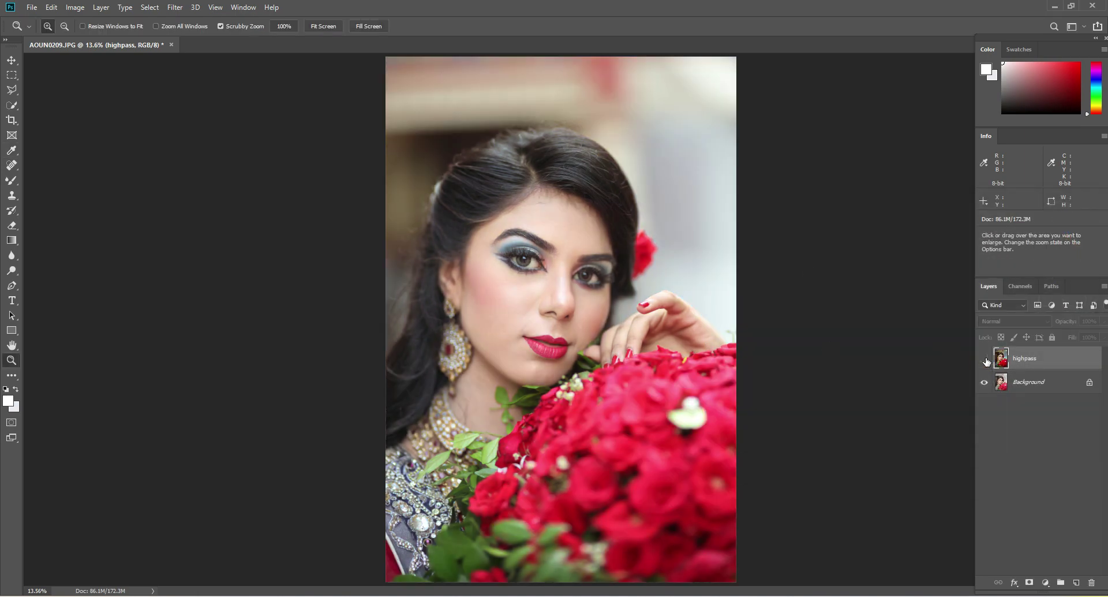
{"action": "left_click", "coordinate": [985, 359]}
{"action": "left_click", "coordinate": [985, 359]}
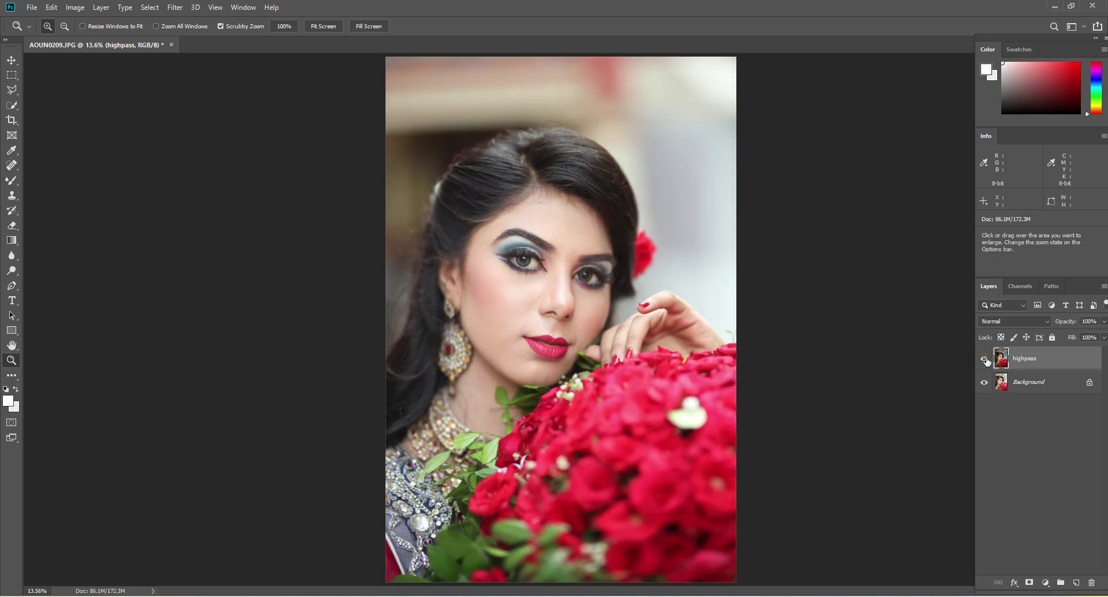
Toggle the highpass layer's visibility for a final before-and-after check of the retouched portrait, leaving the layer shown.
{"action": "left_click", "coordinate": [985, 359]}
{"action": "left_click", "coordinate": [985, 359]}
{"action": "left_click", "coordinate": [985, 358]}
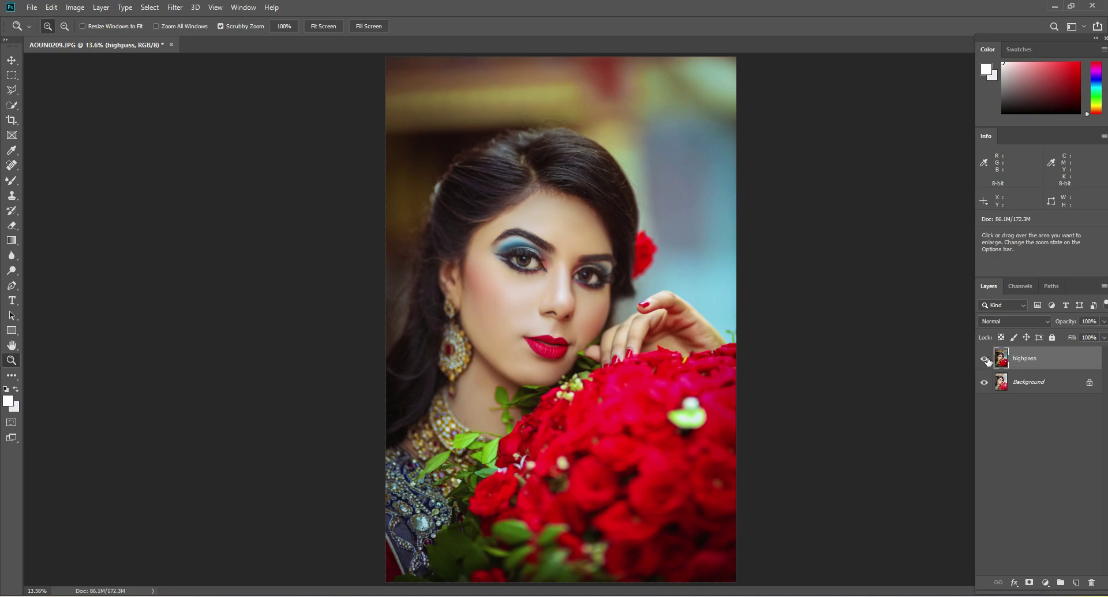
{"action": "left_click", "coordinate": [984, 359]}
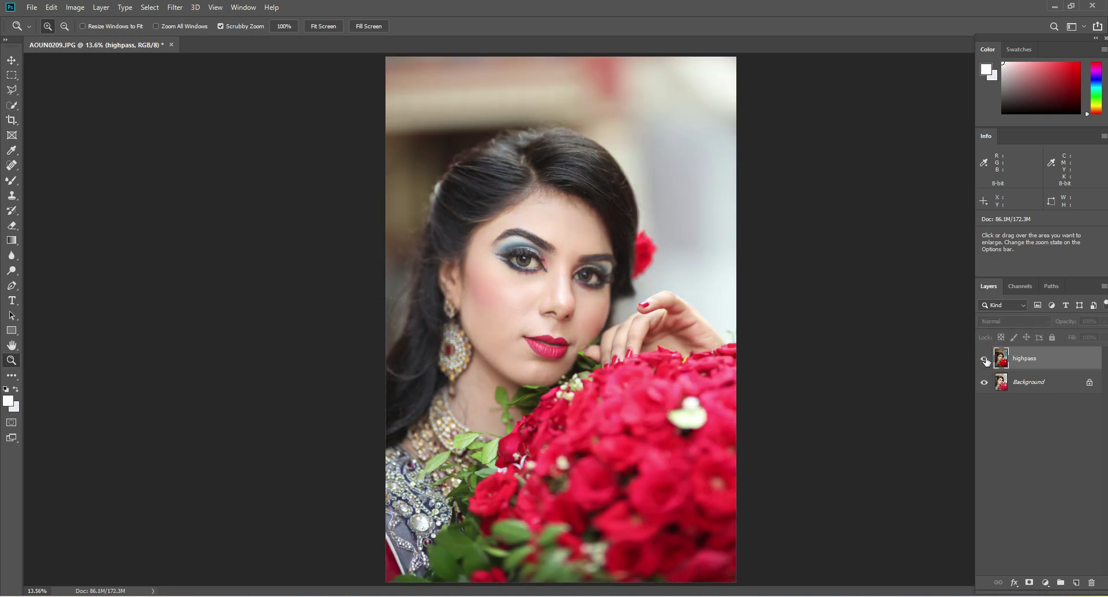
{"action": "left_click", "coordinate": [984, 360]}
Examine the retouched face up close at 33.3% zoom, return to the full-portrait view and minimize the Photoshop window.
{"action": "left_click", "coordinate": [714, 267]}
{"action": "left_click", "coordinate": [714, 267]}
{"action": "left_click", "coordinate": [714, 267]}
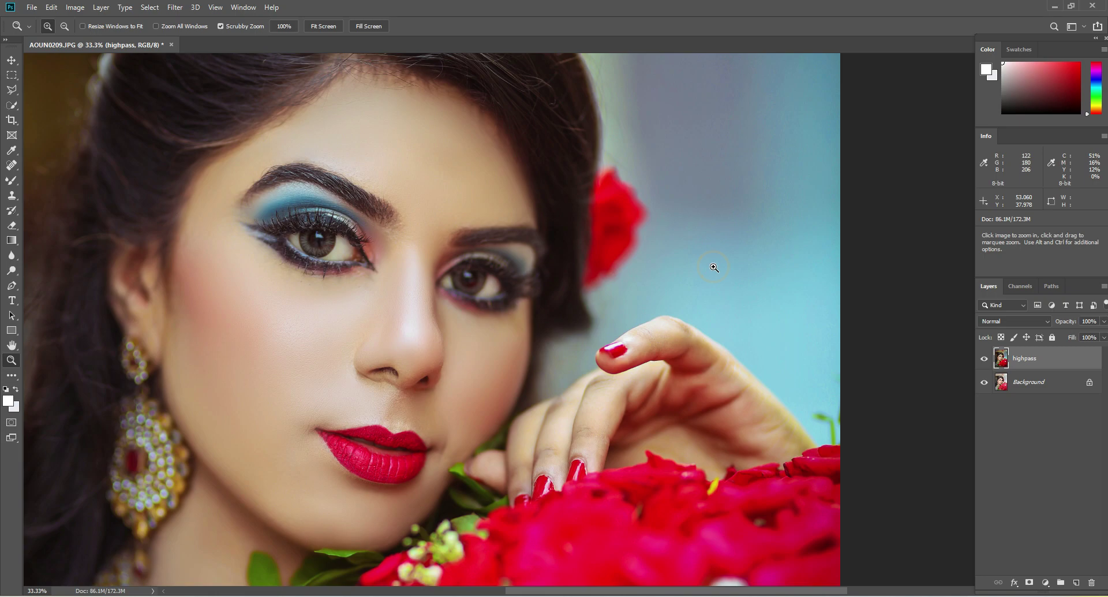
{"action": "key", "text": "space"}
{"action": "left_click_drag", "start_coordinate": [520, 274], "coordinate": [599, 280]}
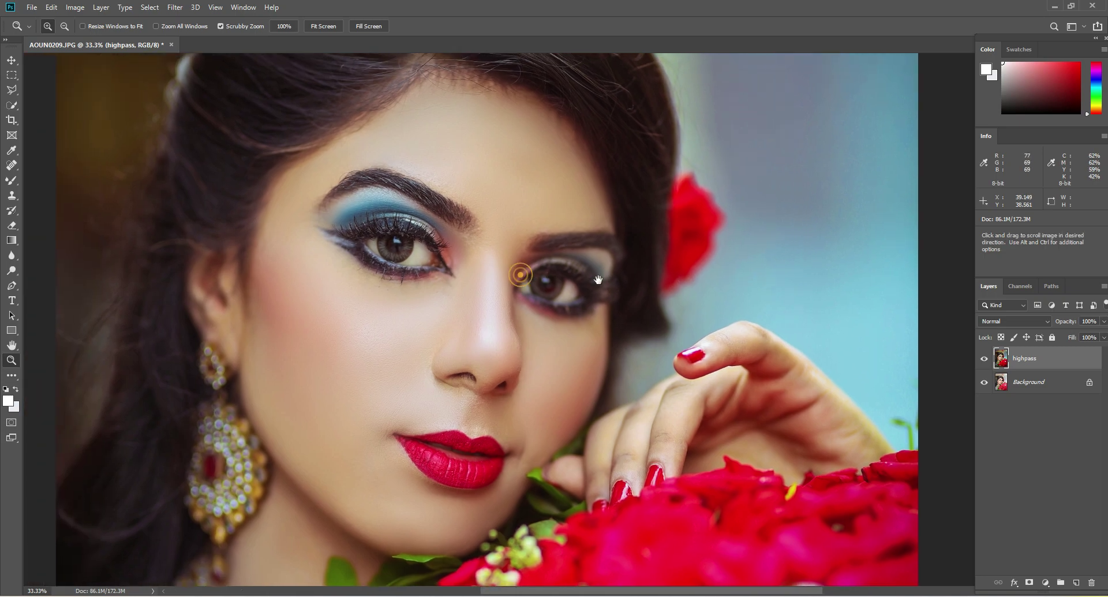
{"action": "right_click", "coordinate": [603, 240]}
{"action": "left_click", "coordinate": [639, 304]}
{"action": "right_click", "coordinate": [632, 259]}
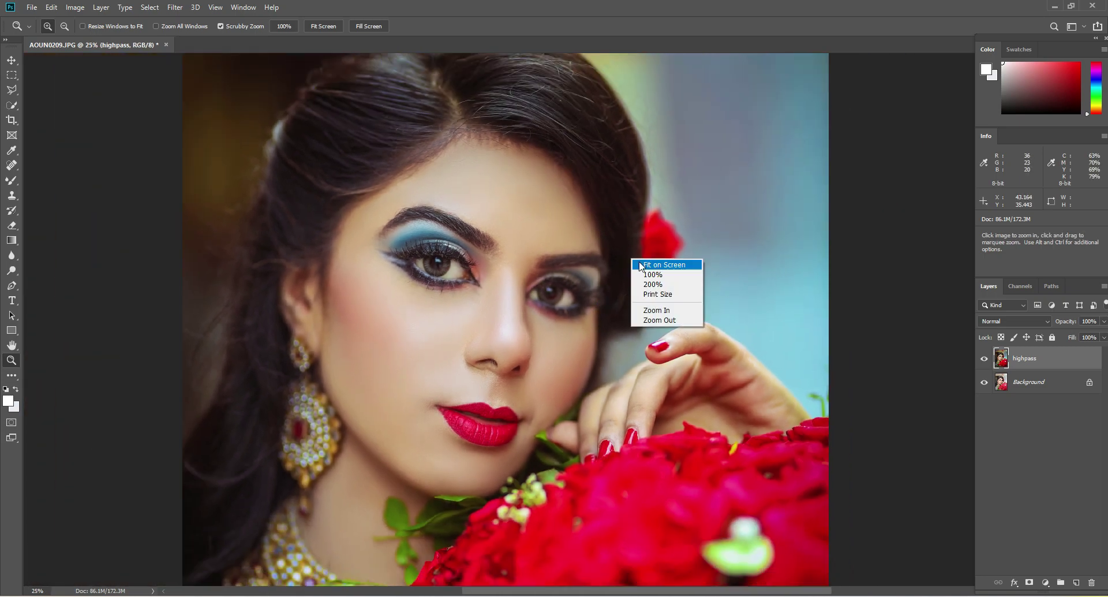
{"action": "left_click", "coordinate": [641, 266]}
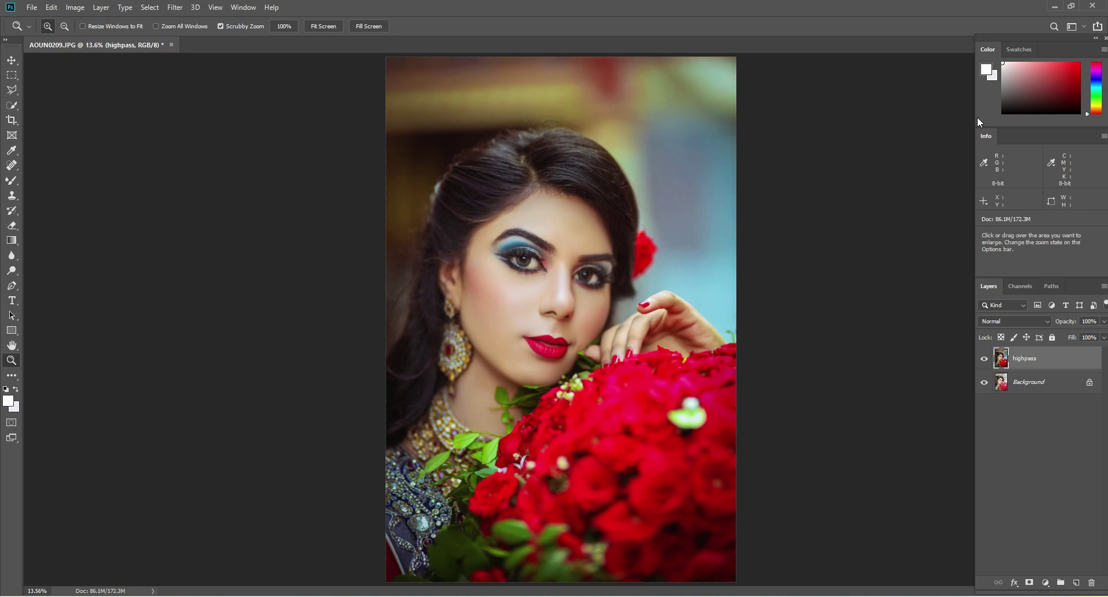
{"action": "left_click", "coordinate": [1056, 6]}
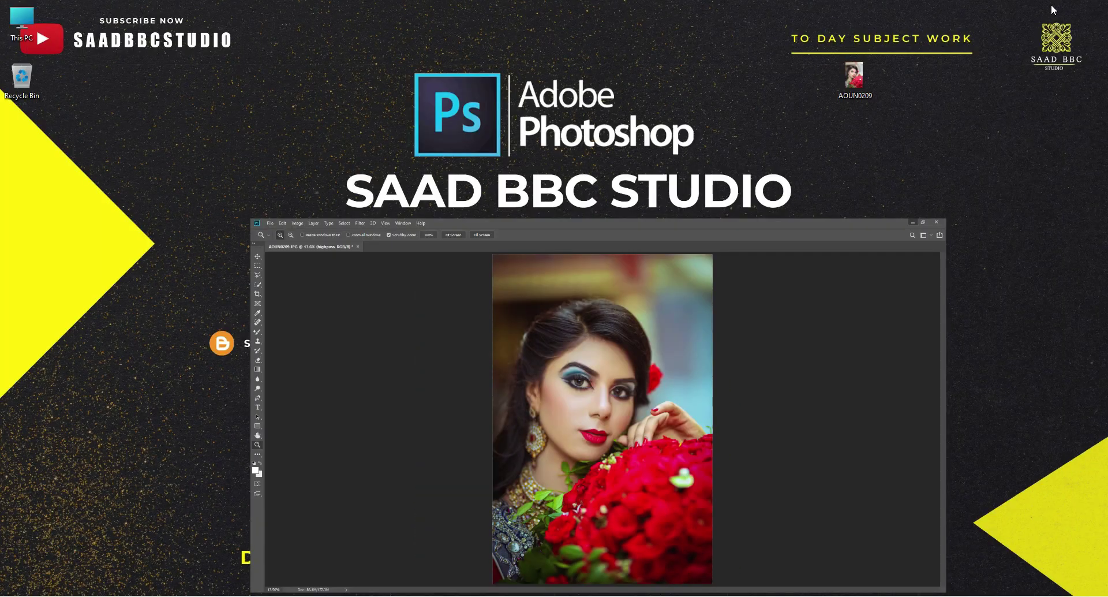